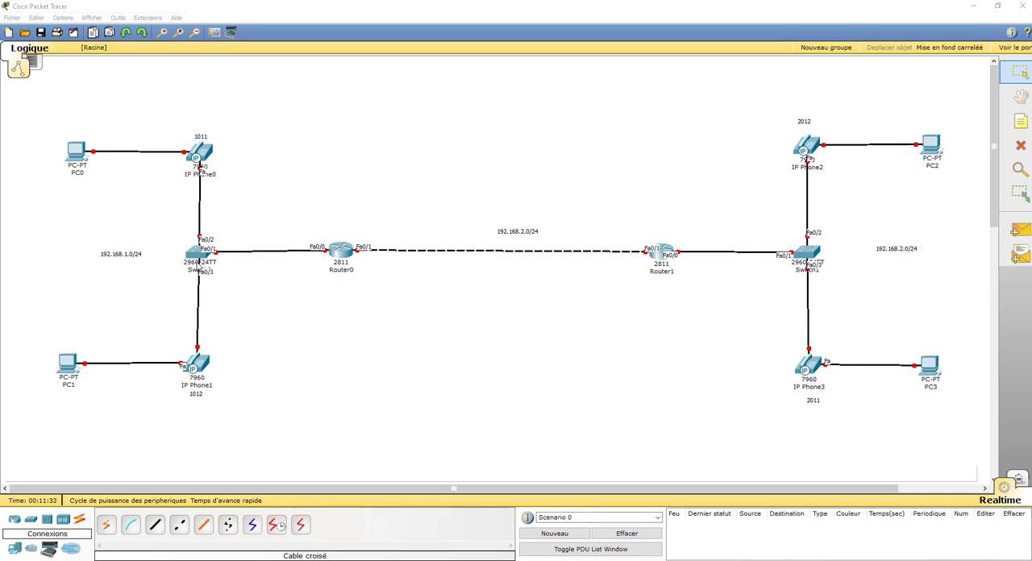
Open Switch0's device window and place a text note reading "Paris" just above the 192.168.1.0/24 label
click(191, 262)
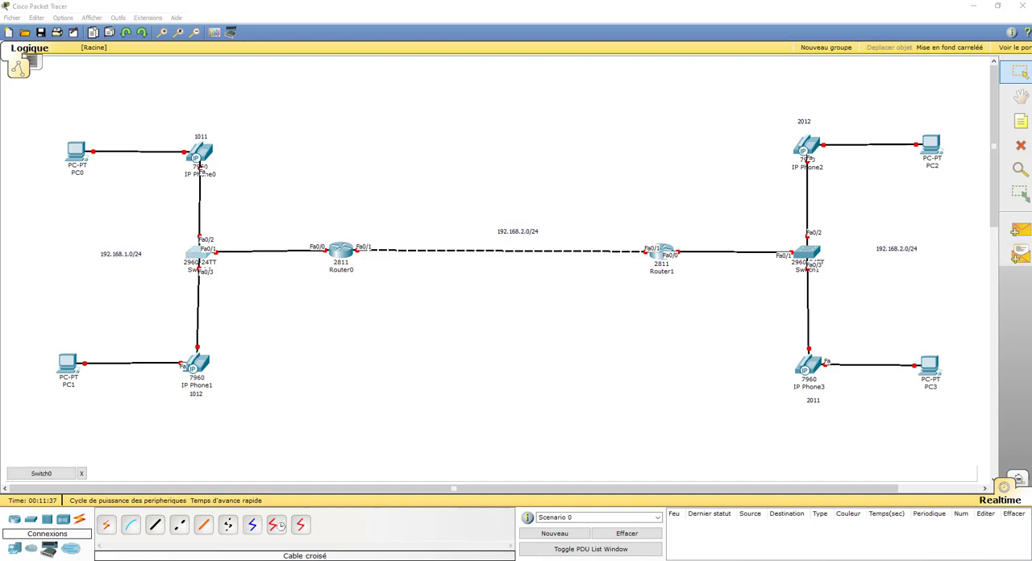
drag(1031, 105, 457, 124)
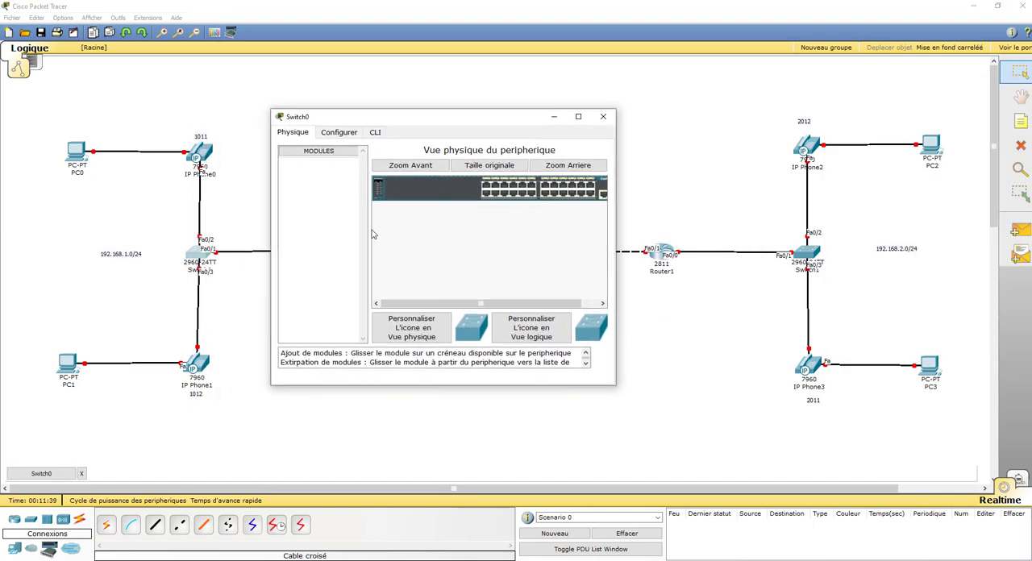
click(1021, 123)
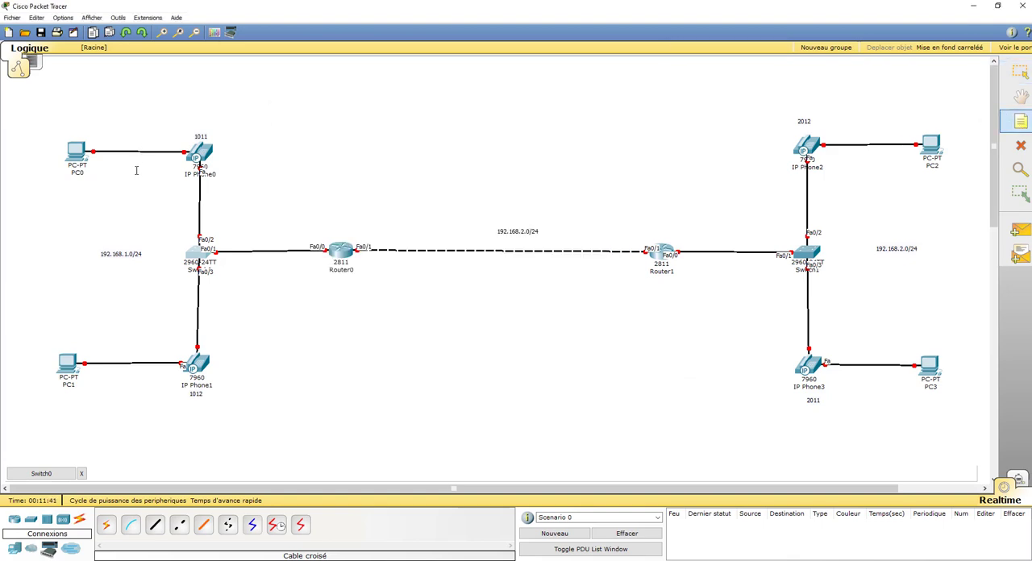
click(113, 231)
text(Pazroi)
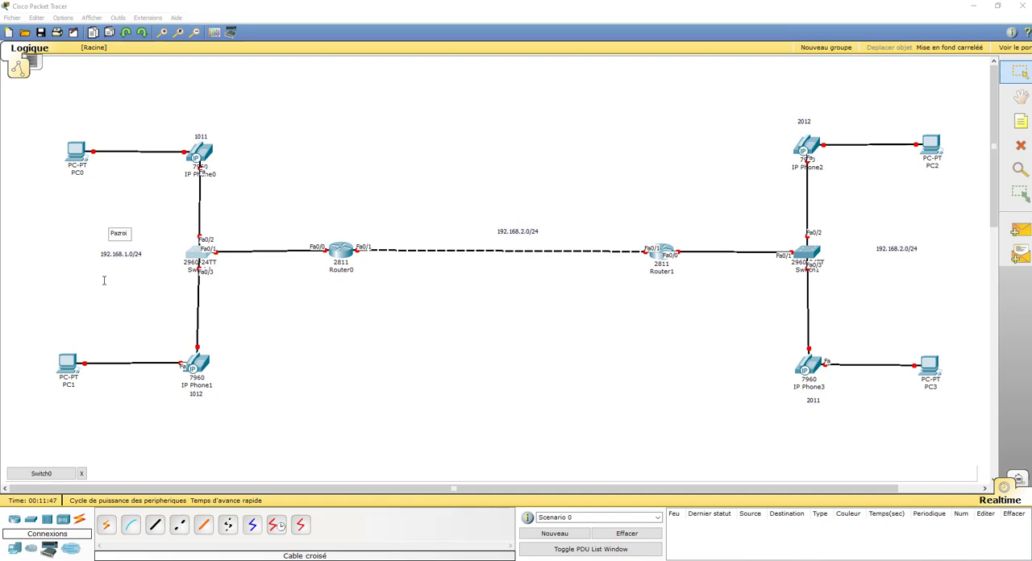
key(BackSpace)
key(BackSpace)
key(BackSpace)
key(BackSpace)
text(ris)
click(165, 295)
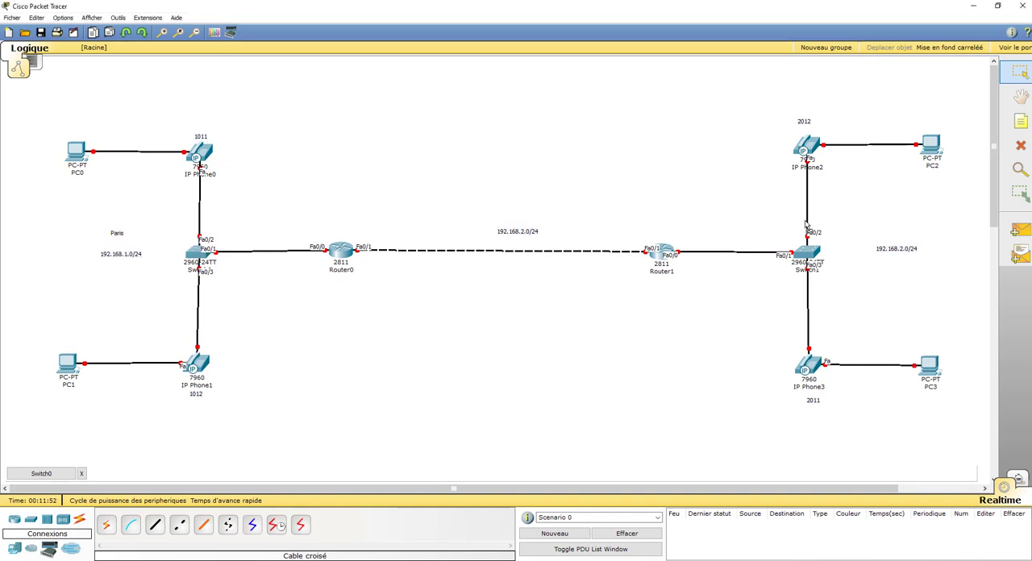
Duplicate the Paris note, change its text to "Rouen" and position it above the 192.168.2.0/24 label beside Switch1
text(Paris)
click(902, 228)
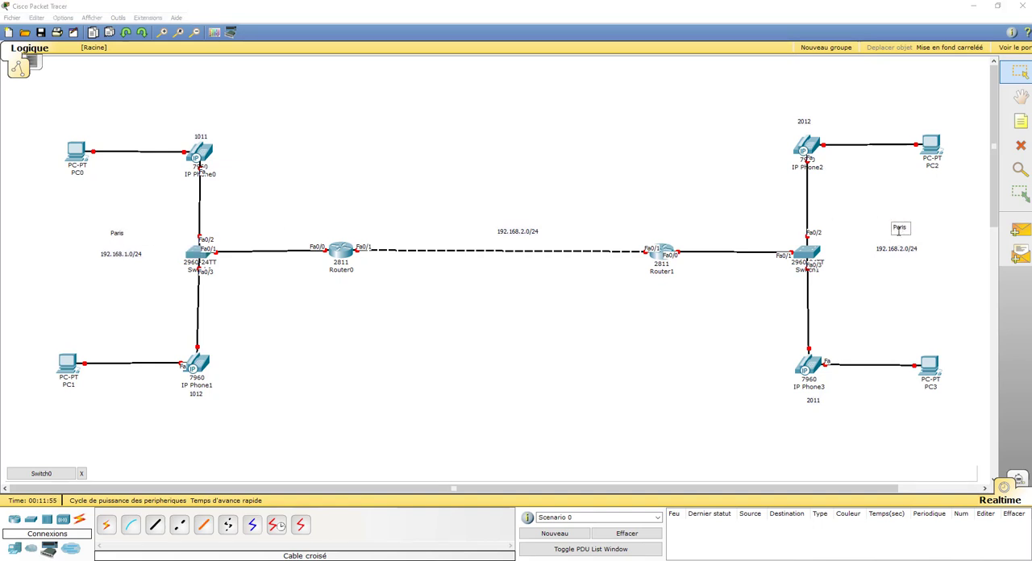
double_click(901, 227)
text(Rouen)
click(889, 306)
drag(901, 228, 892, 234)
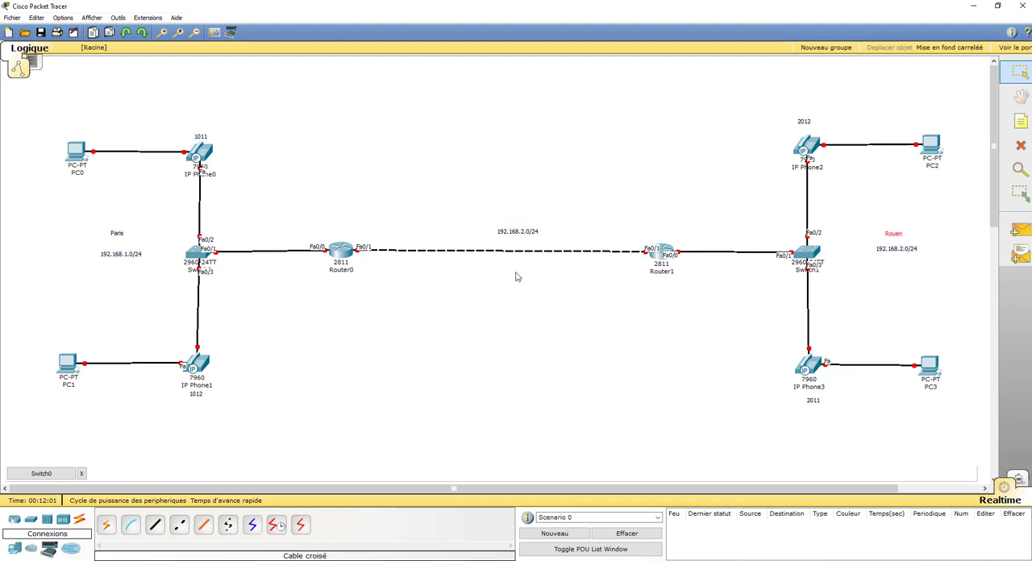
Change Switch0's display name to SwParis in its global settings
click(42, 474)
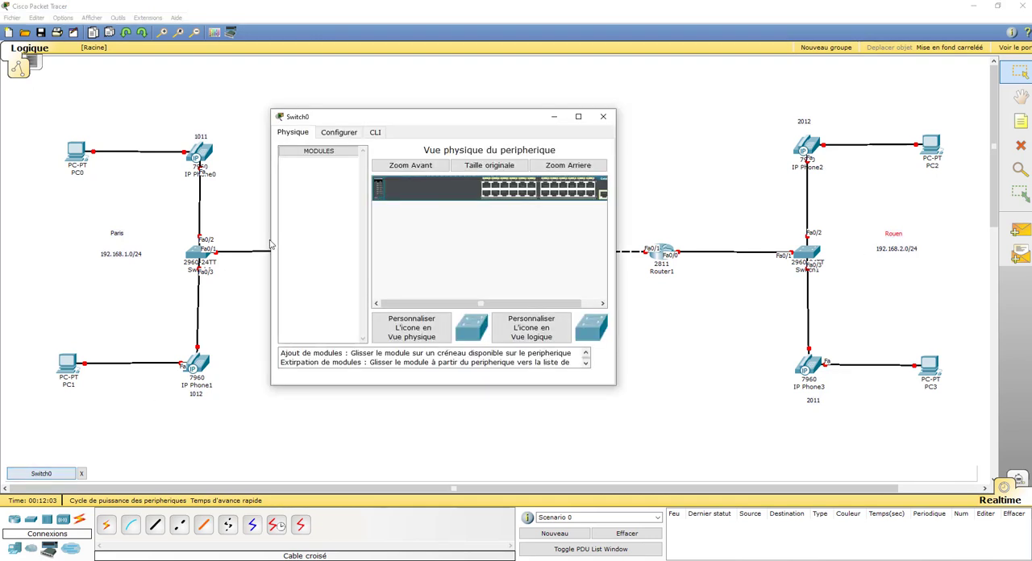
click(376, 134)
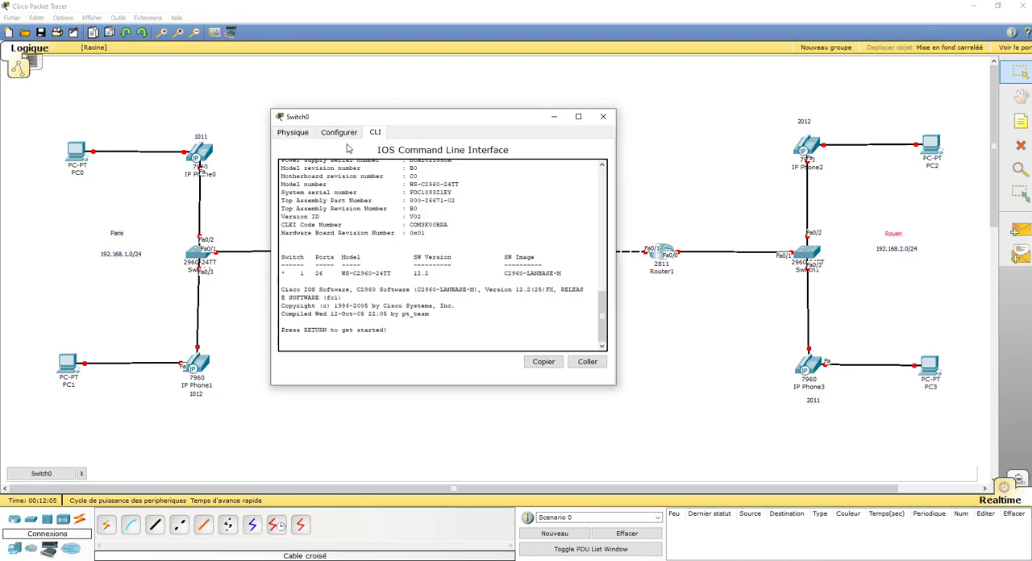
click(345, 134)
drag(453, 172, 287, 173)
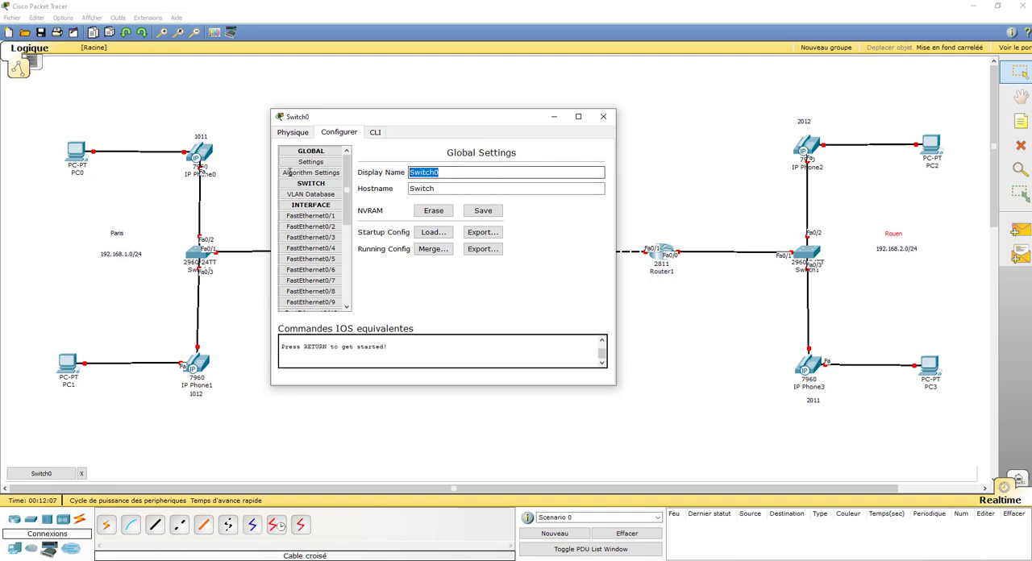
key(Right)
key(Right)
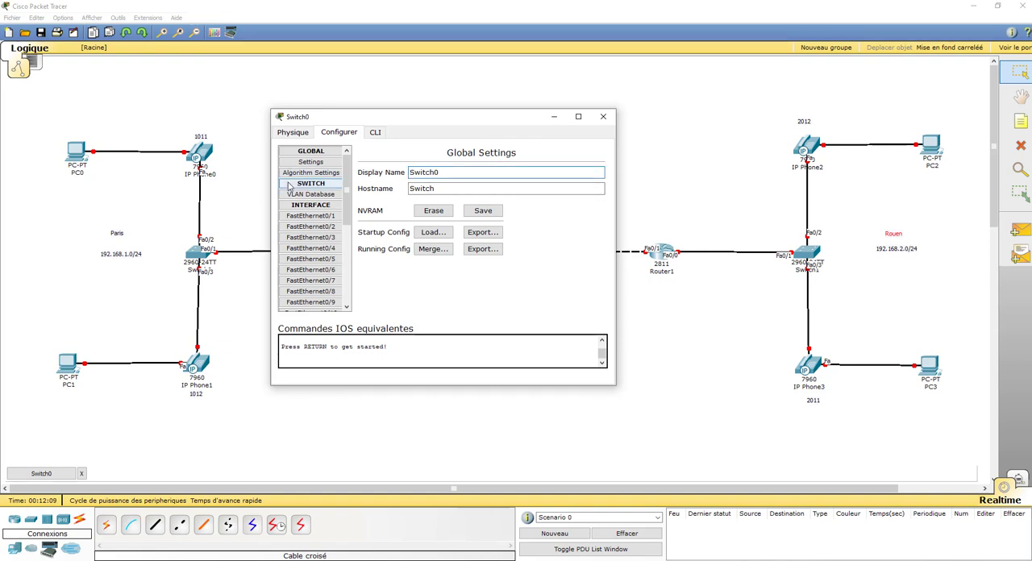
key(Delete)
key(Delete)
key(Delete)
key(Delete)
key(Delete)
text(Paris)
Enter privileged mode with en and global configuration mode with conf t in SwParis's command line
click(375, 132)
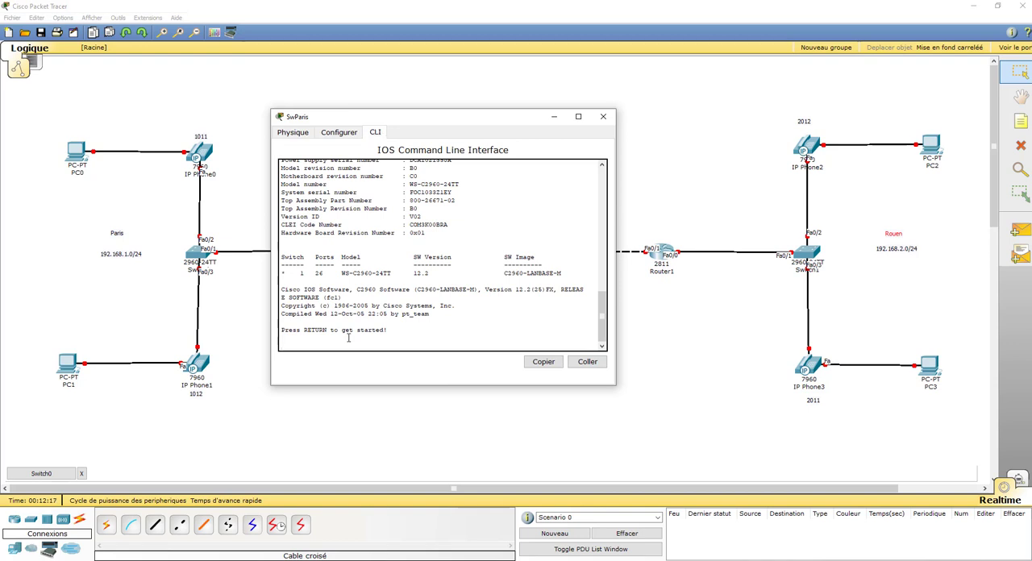
key(Return)
key(Return)
key(Return)
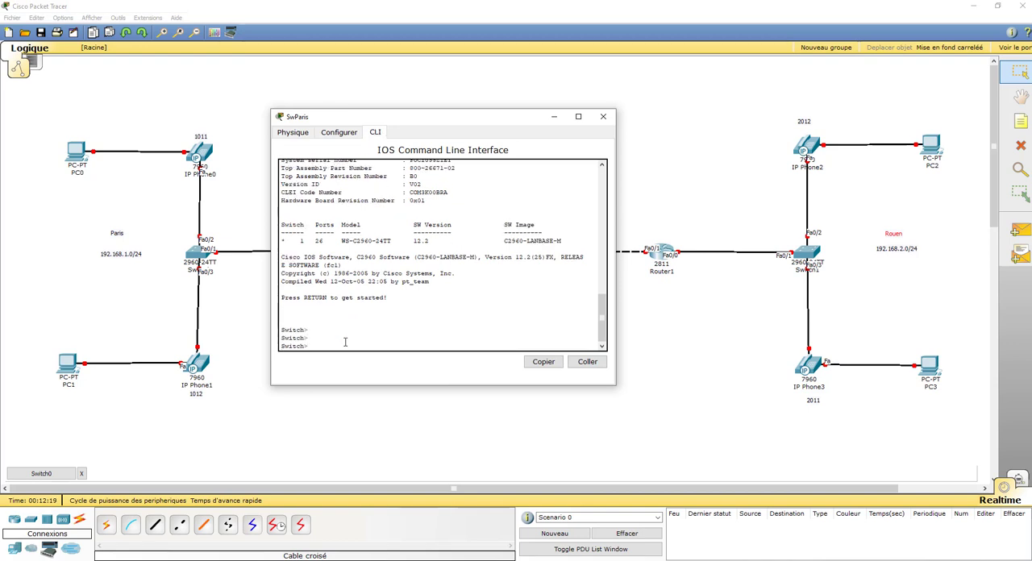
text(en)
key(Return)
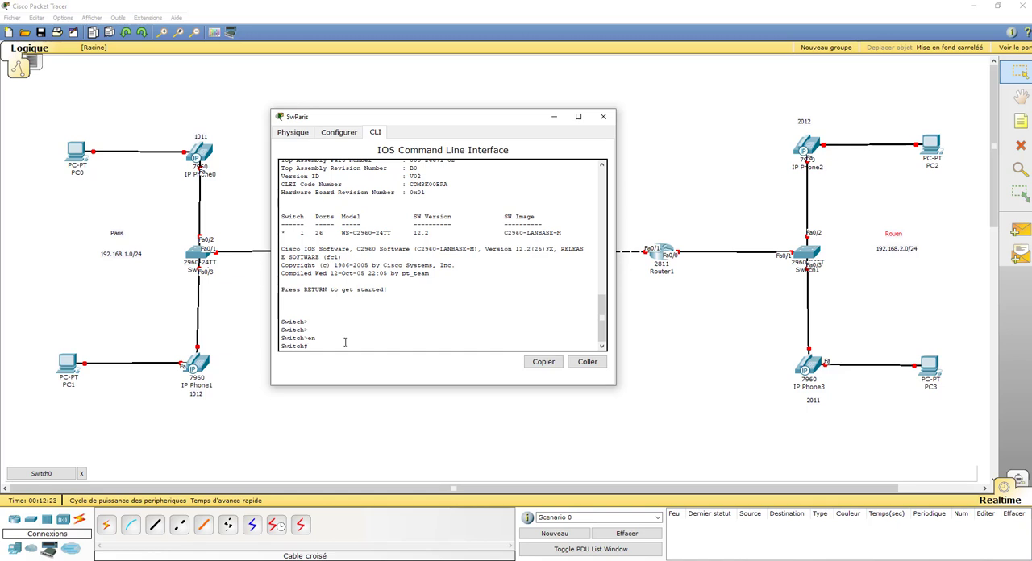
text(conf t)
key(Return)
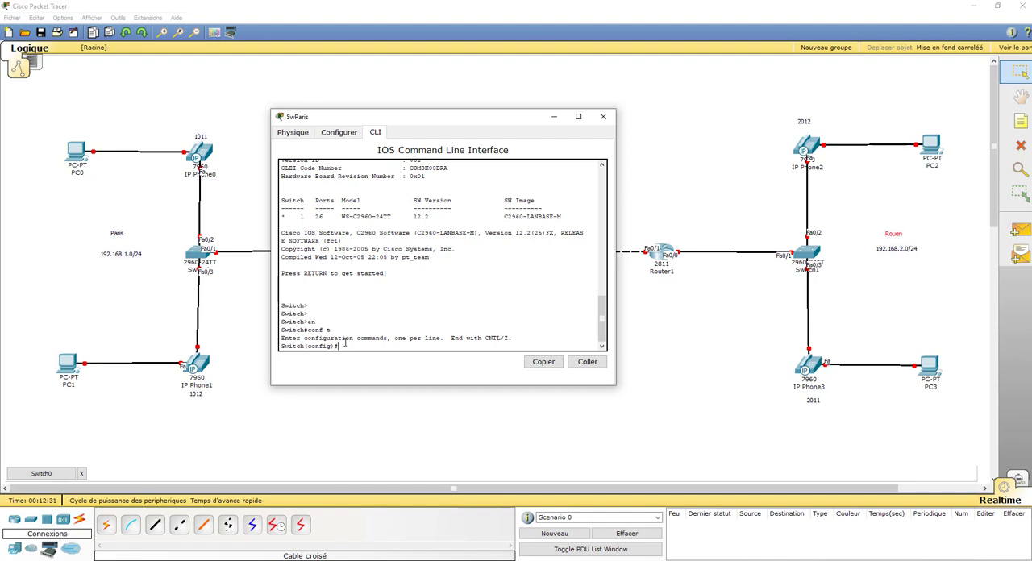
Set the Paris switch's hostname to SwParis with the hostname command
text(ho)
text(t)
key(Tab)
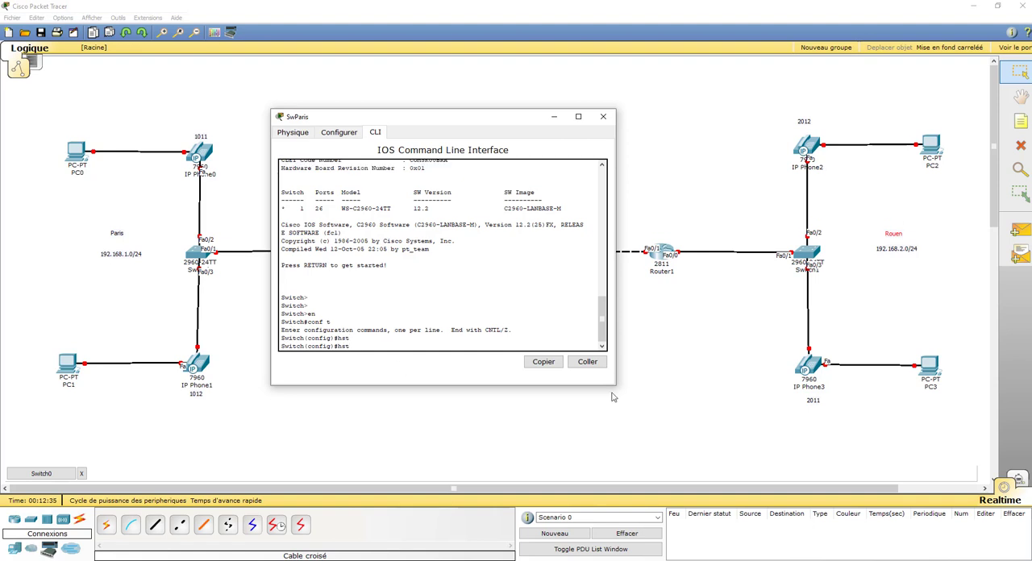
key(BackSpace)
key(BackSpace)
text(os)
key(Tab)
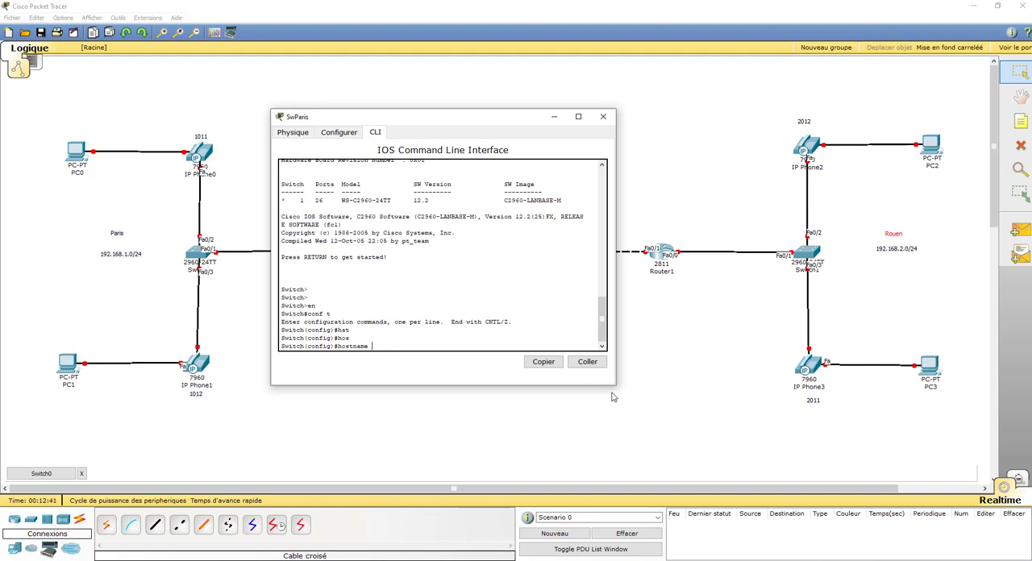
text(SwParis)
key(Return)
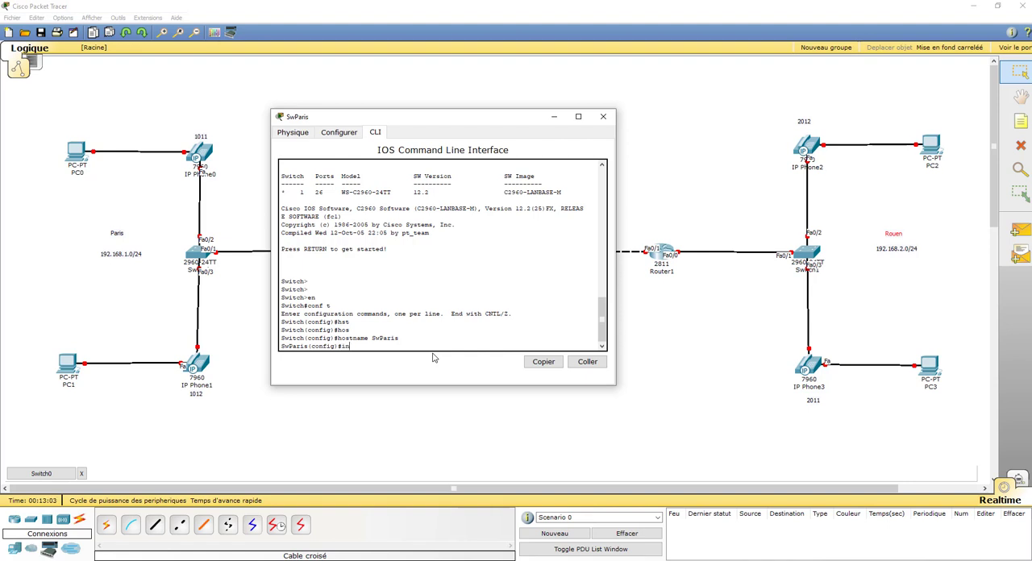
Enter configuration of the interface range fastEthernet 0/1-24 on SwParis
key(Tab)
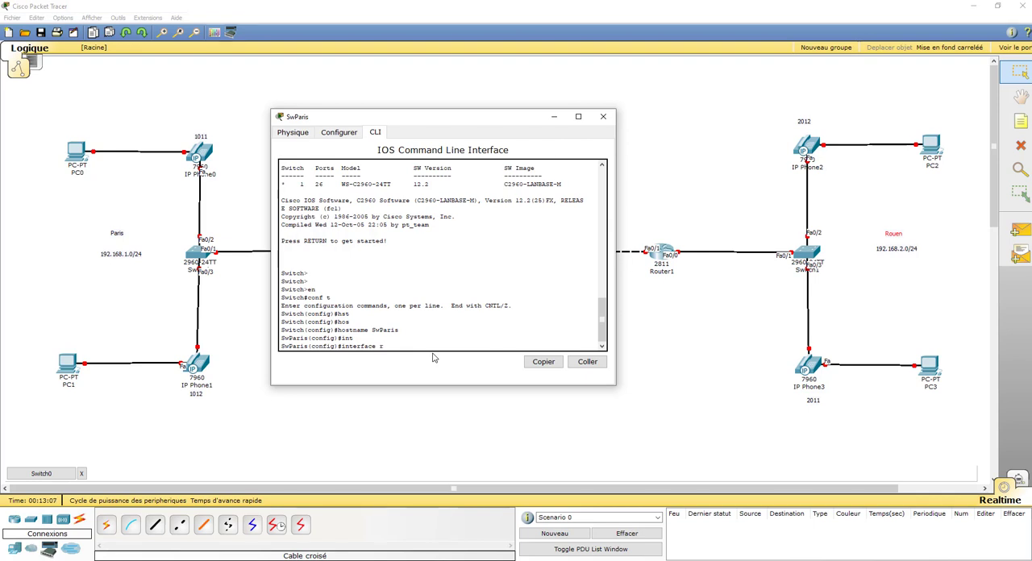
text(rnge)
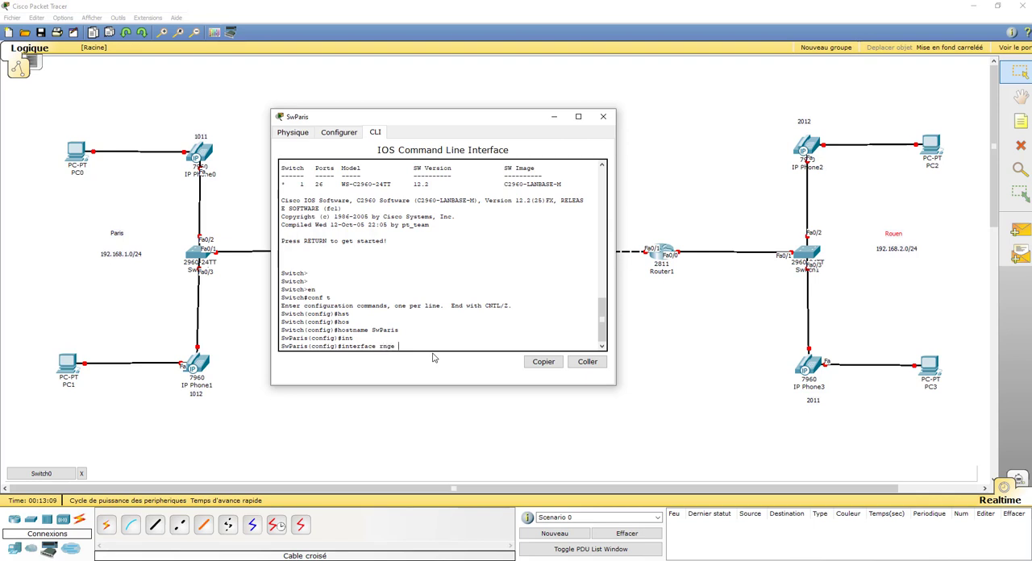
key(BackSpace)
key(BackSpace)
key(BackSpace)
text(ange)
text(s)
key(Tab)
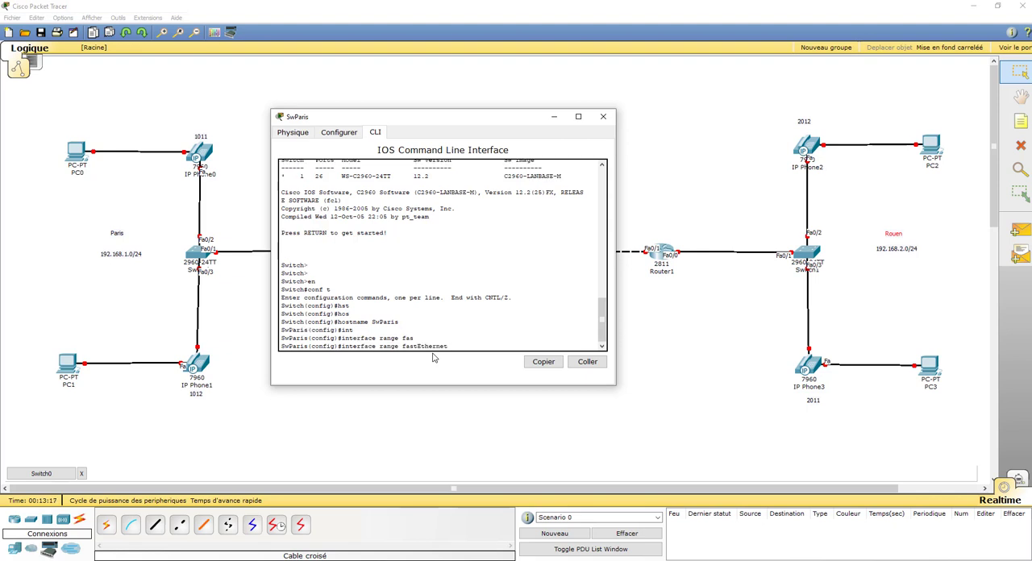
text(0/1-)
text(24)
key(Return)
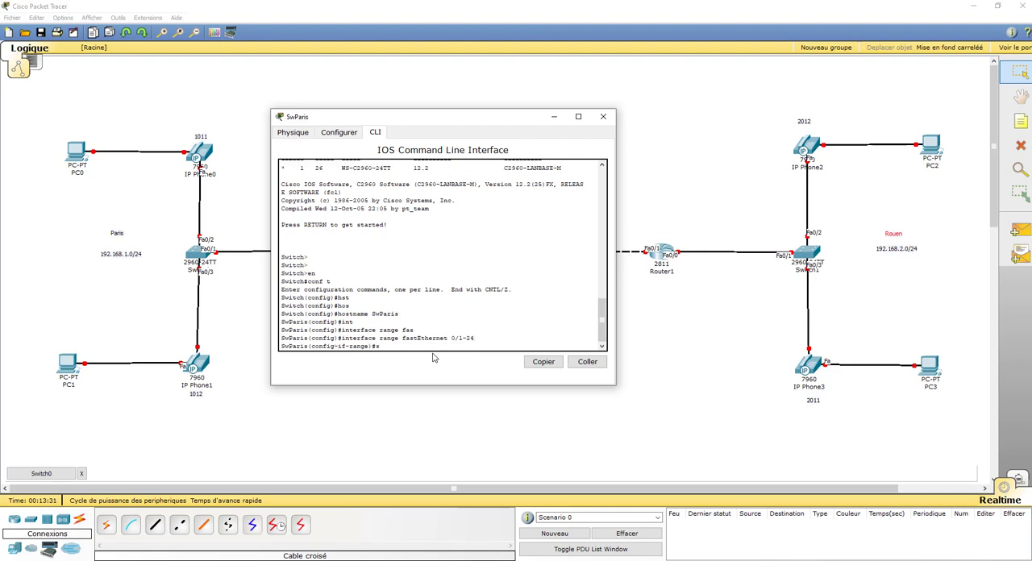
Apply switchport voice vlan 1 to SwParis's selected port range, end the configuration session and minimize the switch window
text(swi)
key(Tab)
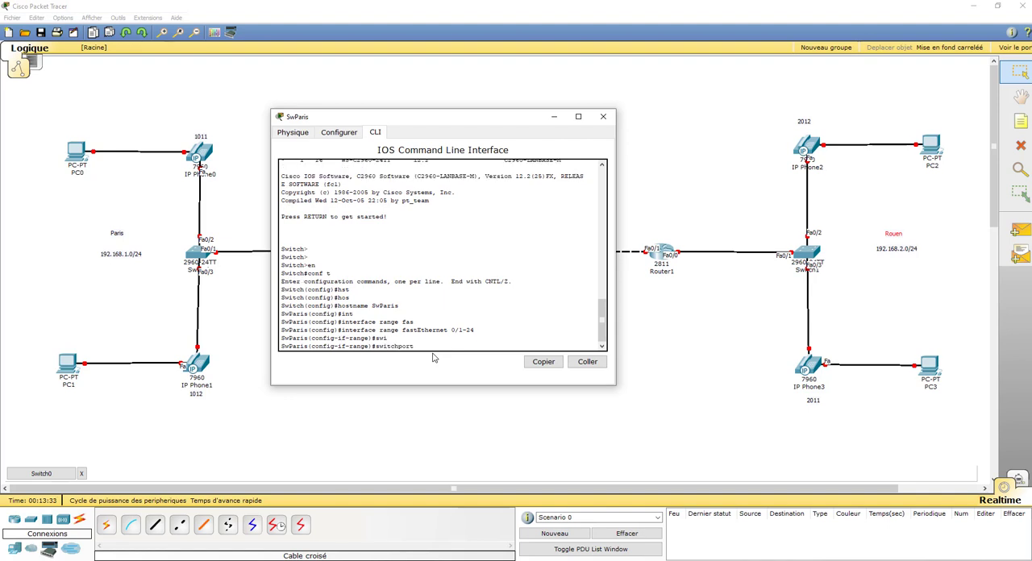
text(voice vlan 1)
key(Return)
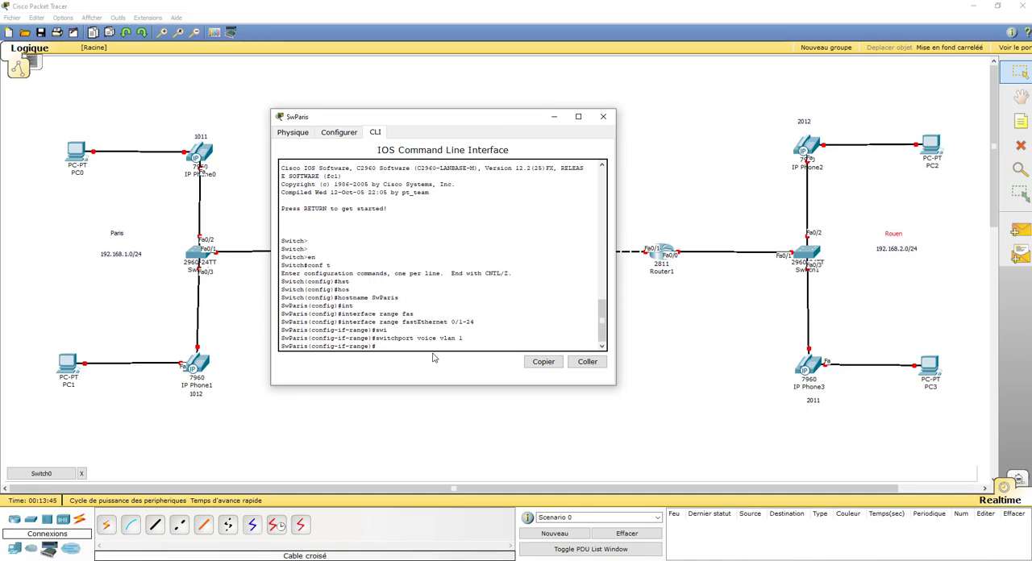
text(end)
key(Return)
key(Return)
key(Return)
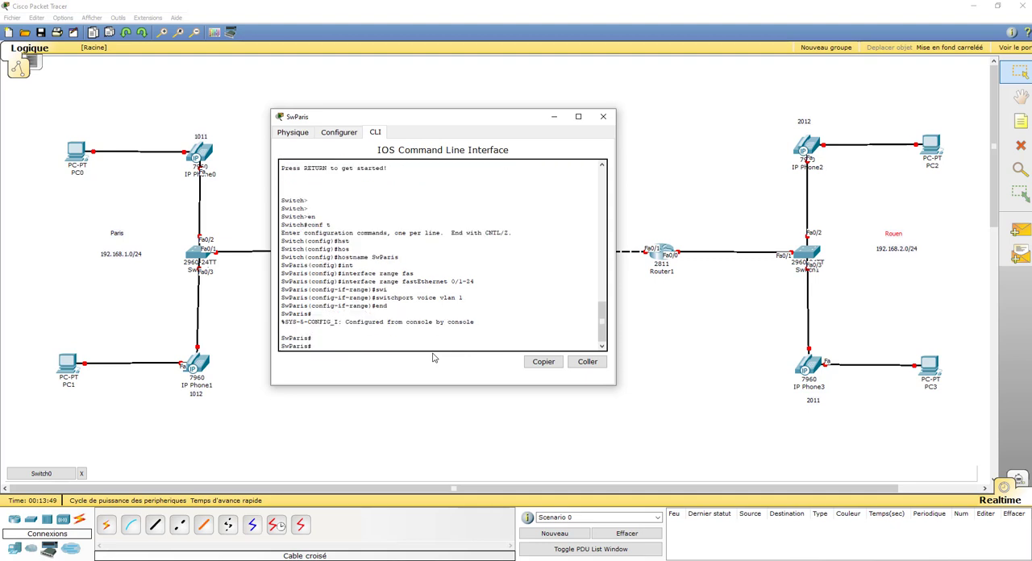
click(555, 121)
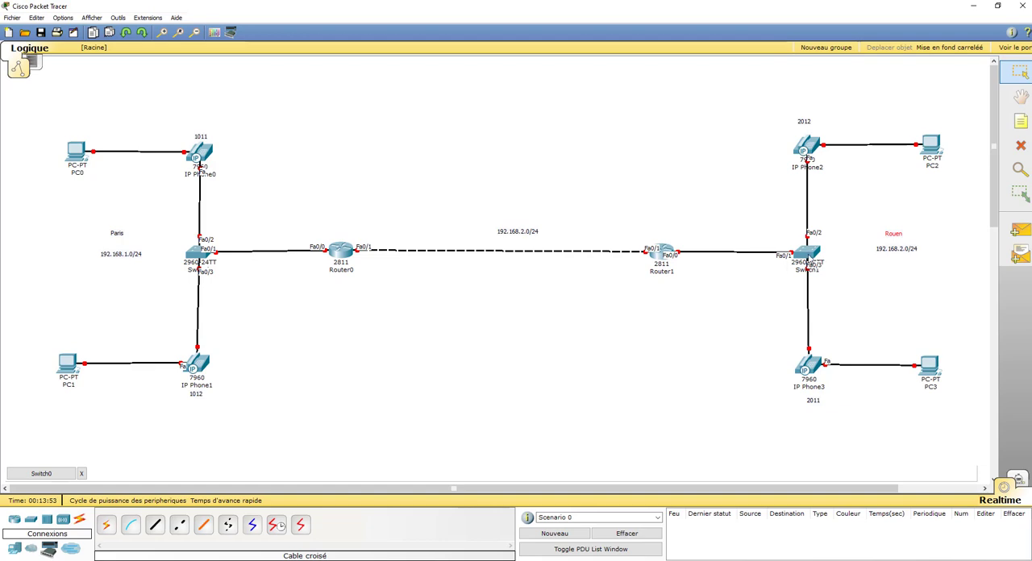
Change Switch1's display name to SwRouen in its global settings
click(809, 256)
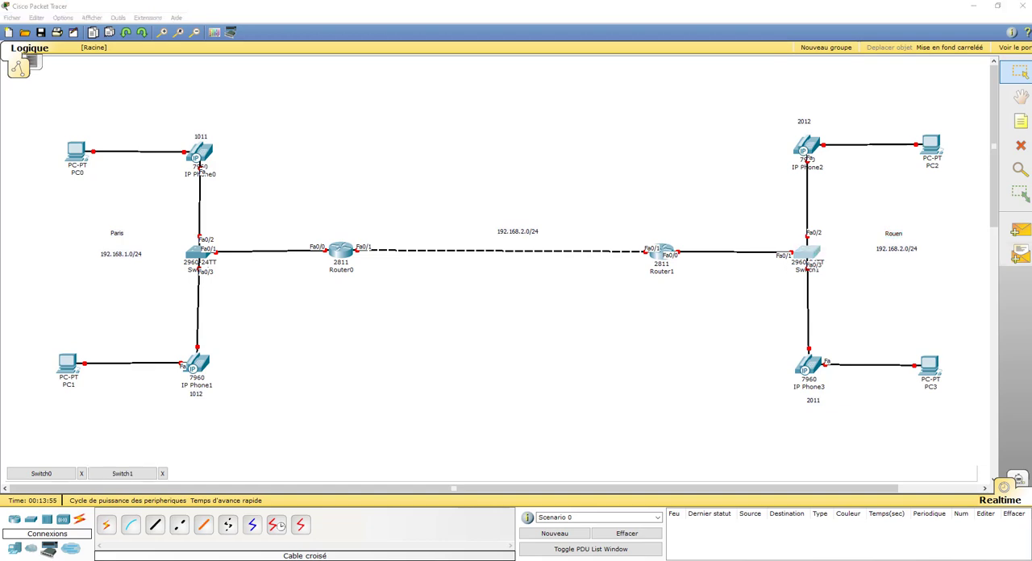
drag(1031, 140, 463, 153)
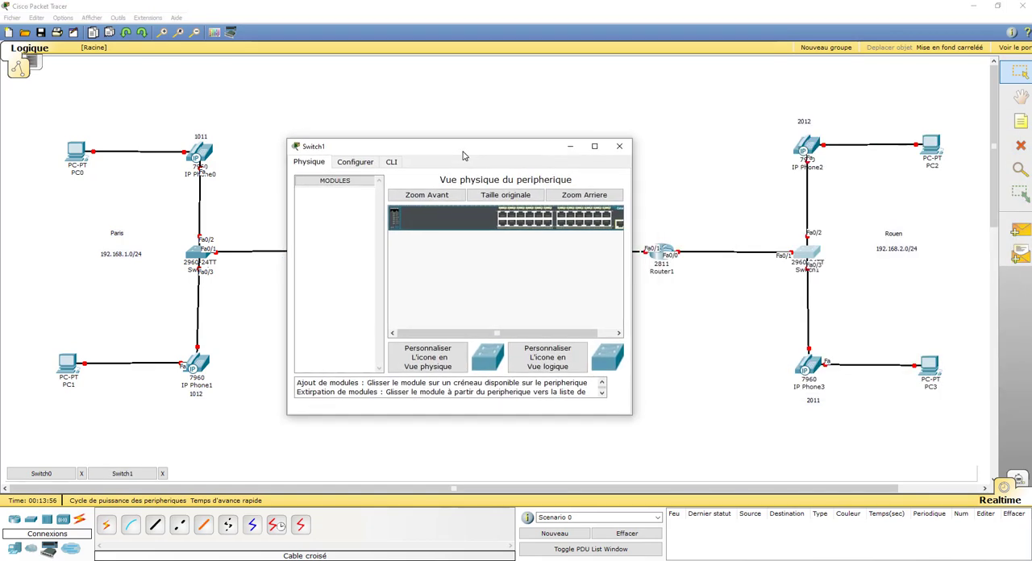
click(391, 162)
click(355, 162)
click(436, 202)
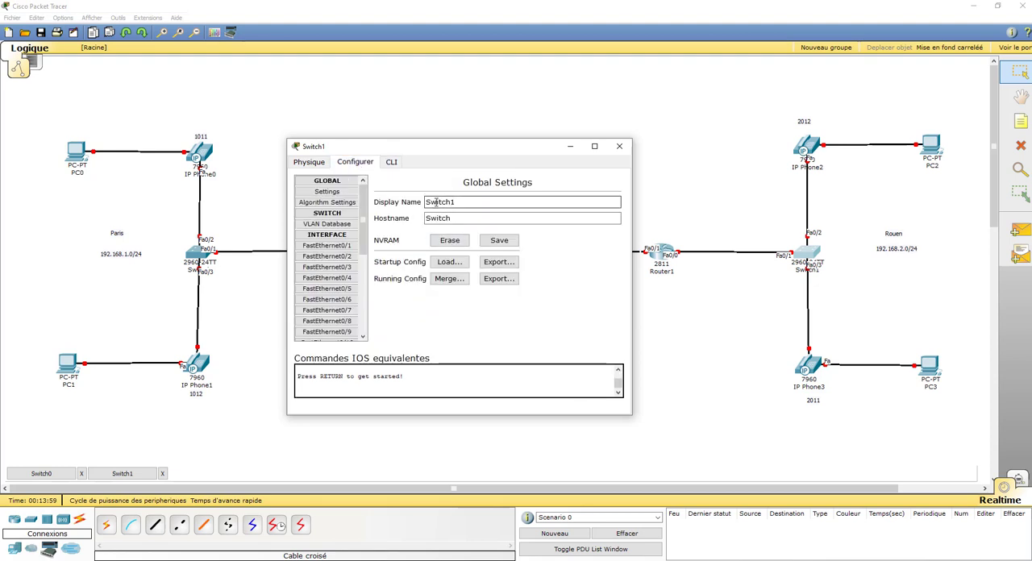
drag(435, 202, 490, 202)
text(Rouen)
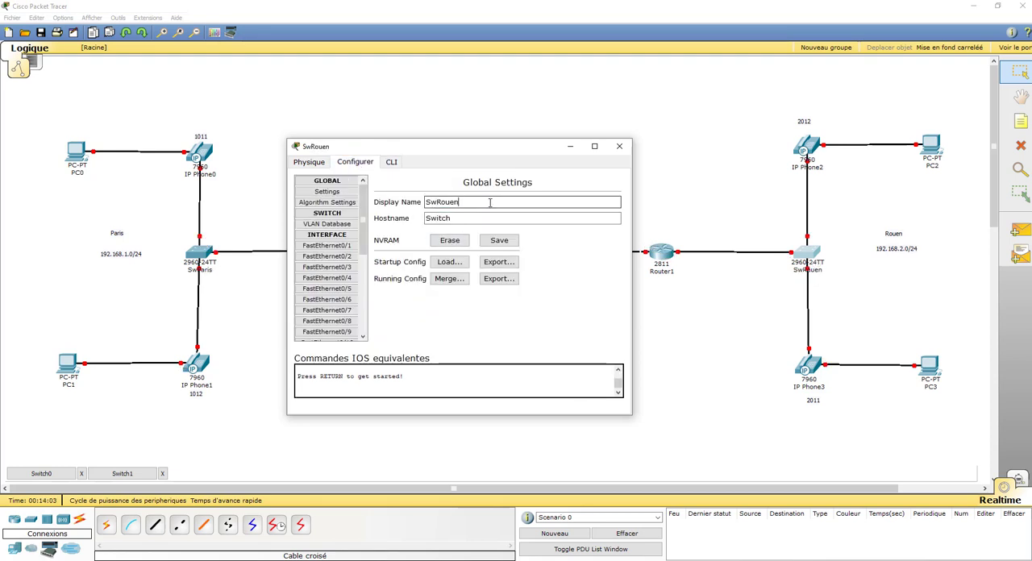
Enter privileged mode with en and global configuration mode with conf t in SwRouen's command line
click(389, 164)
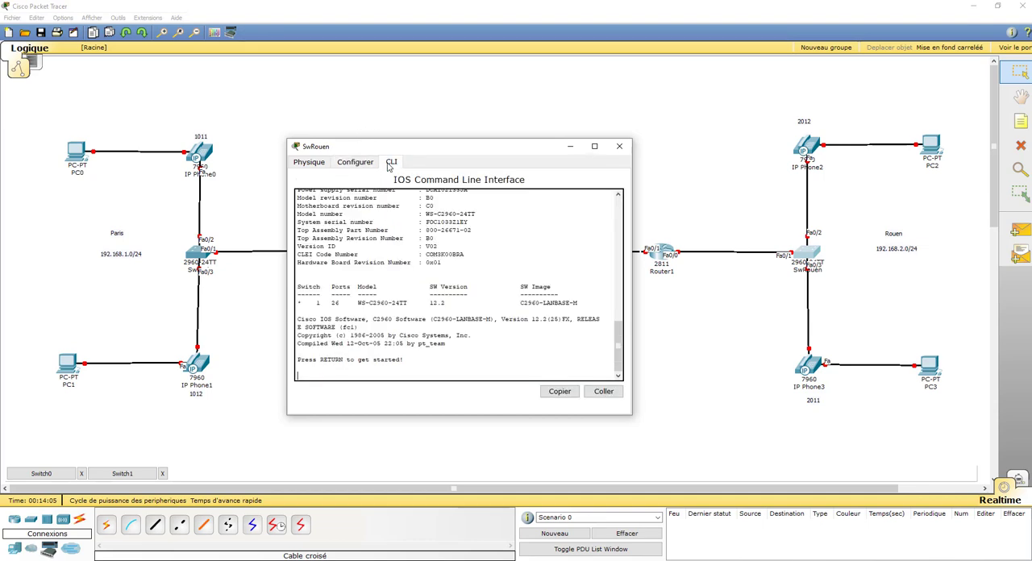
key(Return)
key(Return)
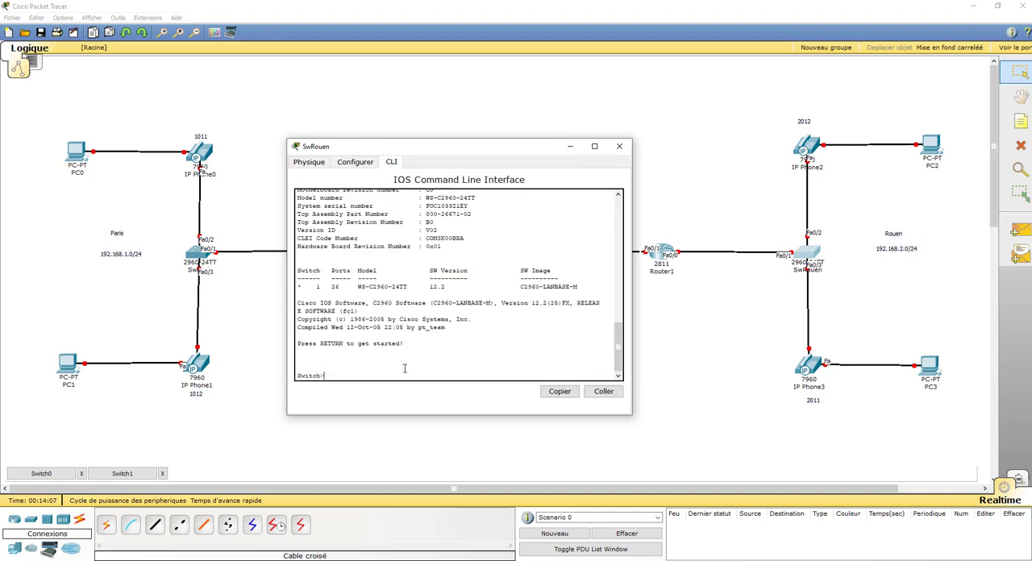
text(en)
key(Return)
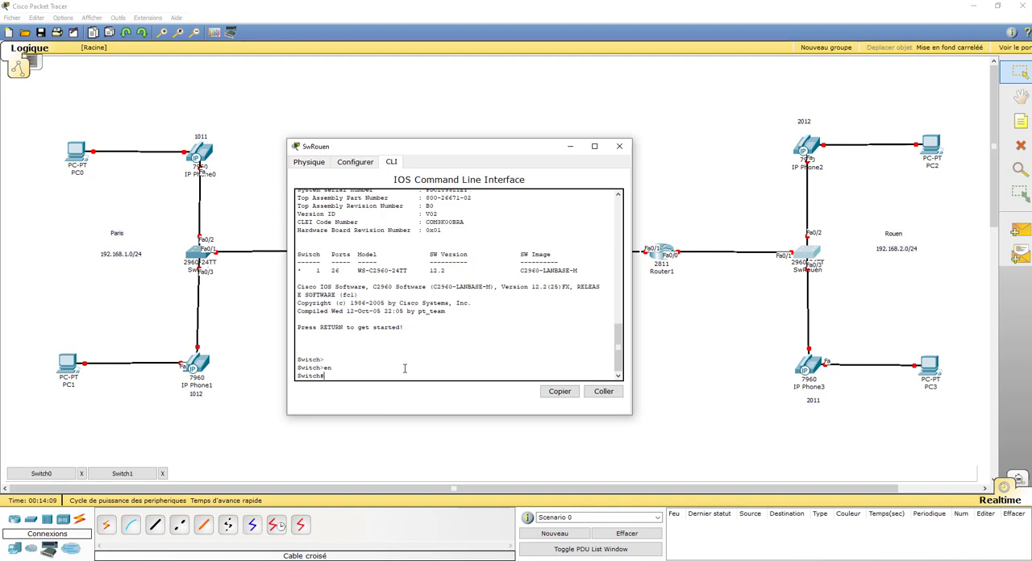
text(conf t)
key(Return)
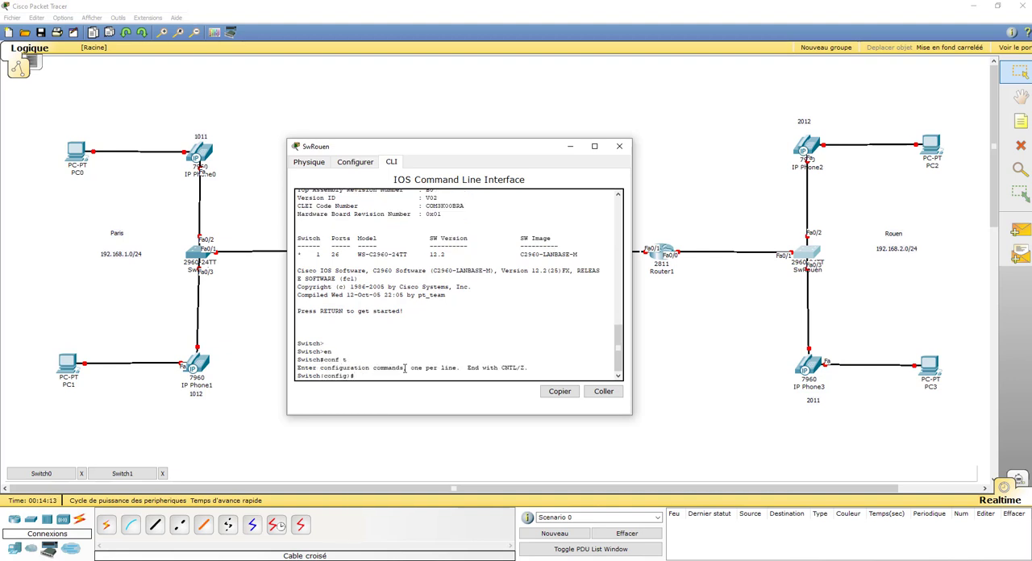
Set the switch's hostname to SwRouen with the hostname command
text(ho)
text(s)
key(Tab)
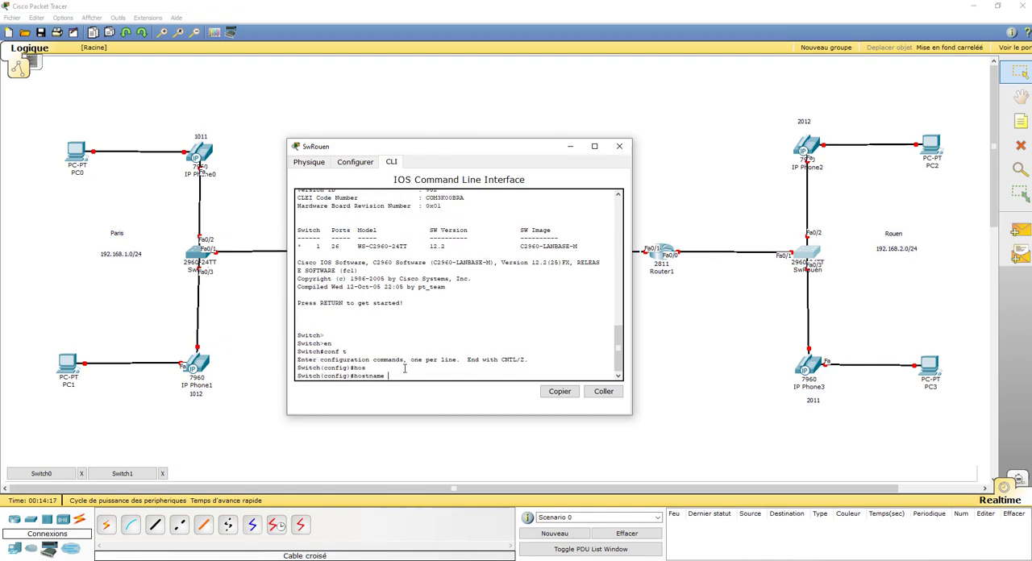
text(SwToen)
key(Left)
key(Left)
key(Left)
key(BackSpace)
text(R)
key(Right)
text(u)
key(Return)
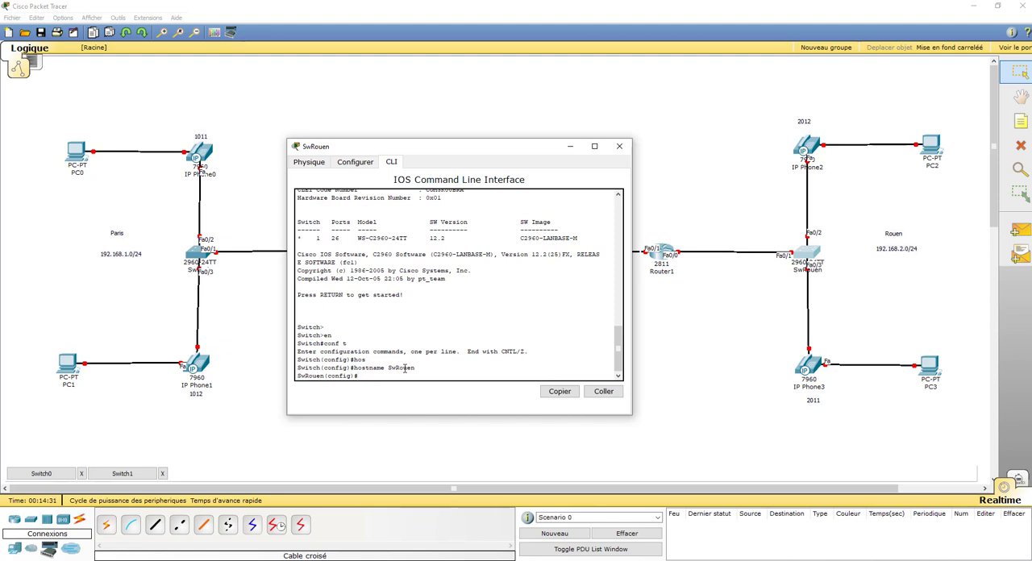
Enter configuration of the interface range fastEthernet 0/1-24 on SwRouen
text(inter)
key(Tab)
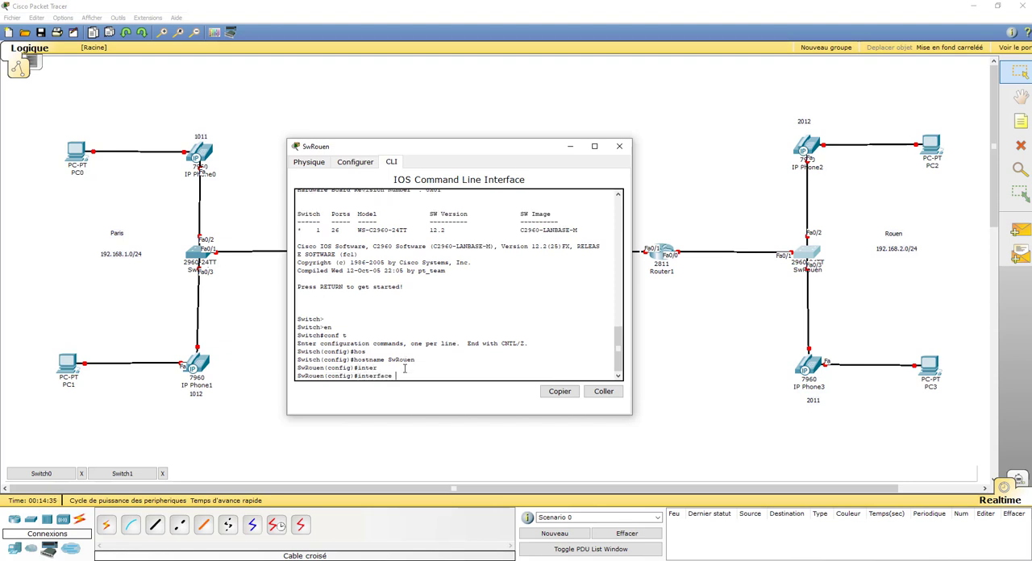
text(r)
key(Tab)
text(nge)
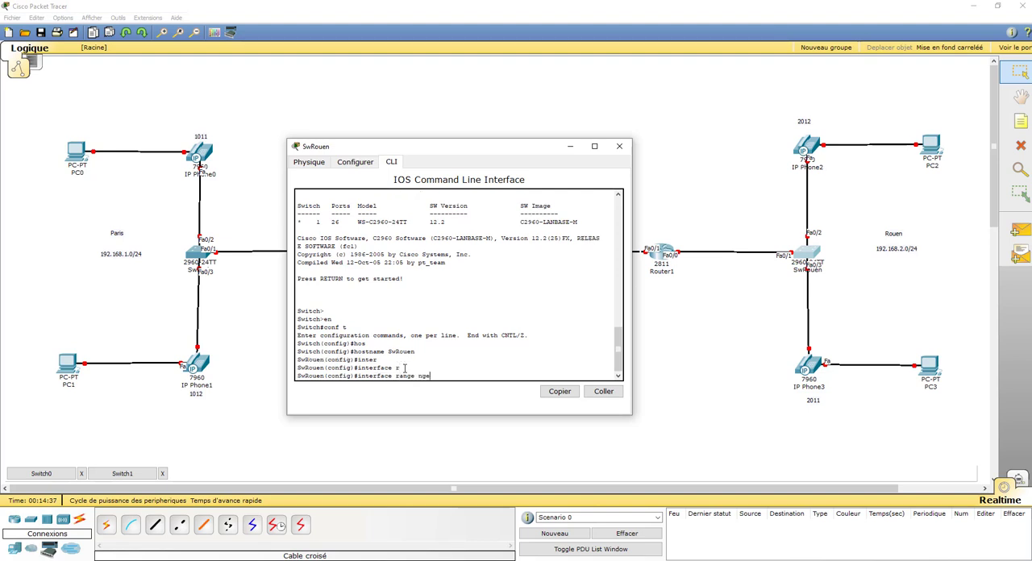
key(BackSpace)
key(BackSpace)
key(BackSpace)
text(fas)
key(Tab)
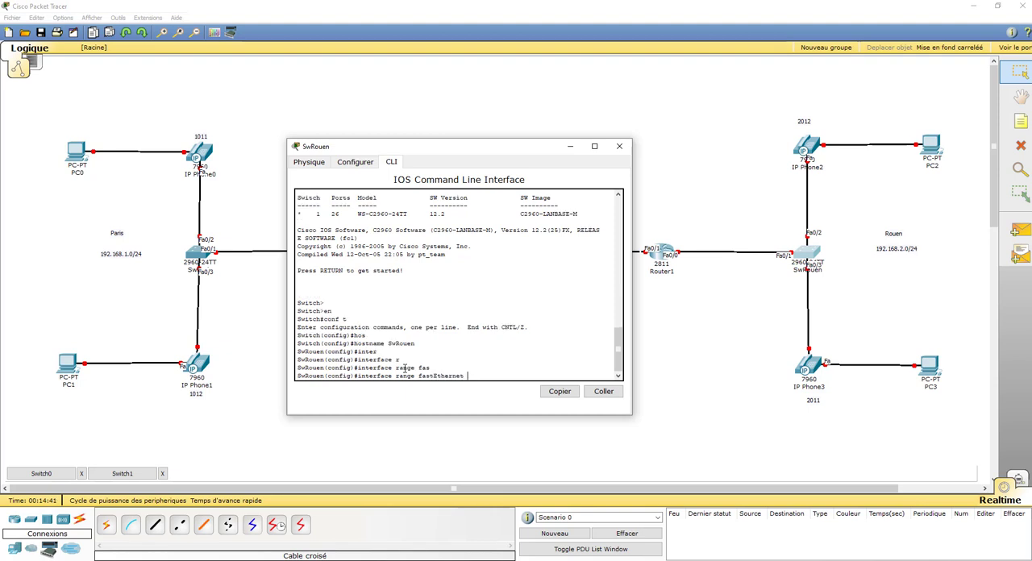
text(0/1-24)
key(Return)
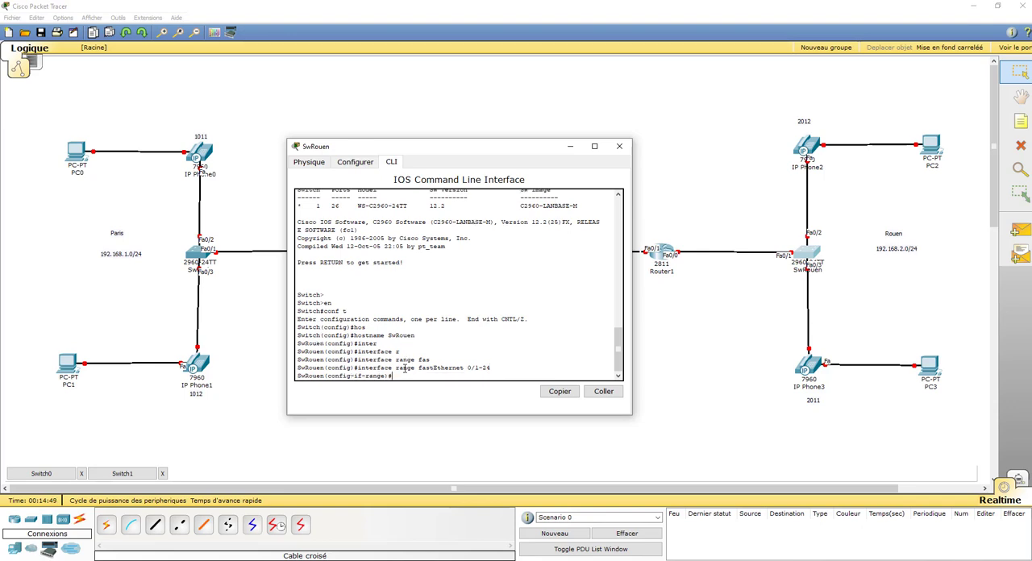
Apply switchport voice vlan 1 to SwRouen's selected port range
text(swi)
key(Tab)
key(BackSpace)
key(Tab)
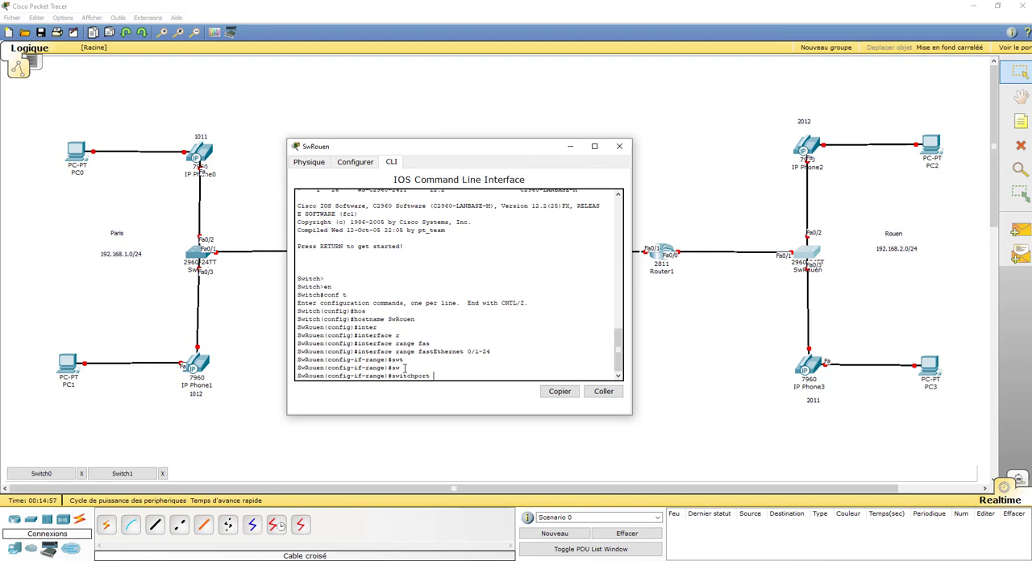
text(voice vlan 1)
key(Return)
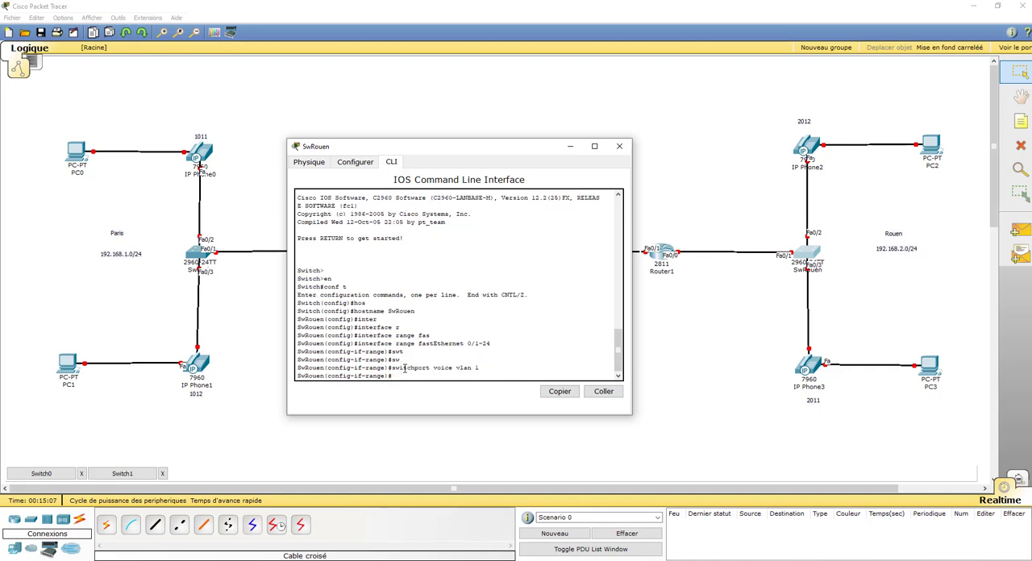
End SwRouen's configuration session and close both switch windows
text(end)
key(Return)
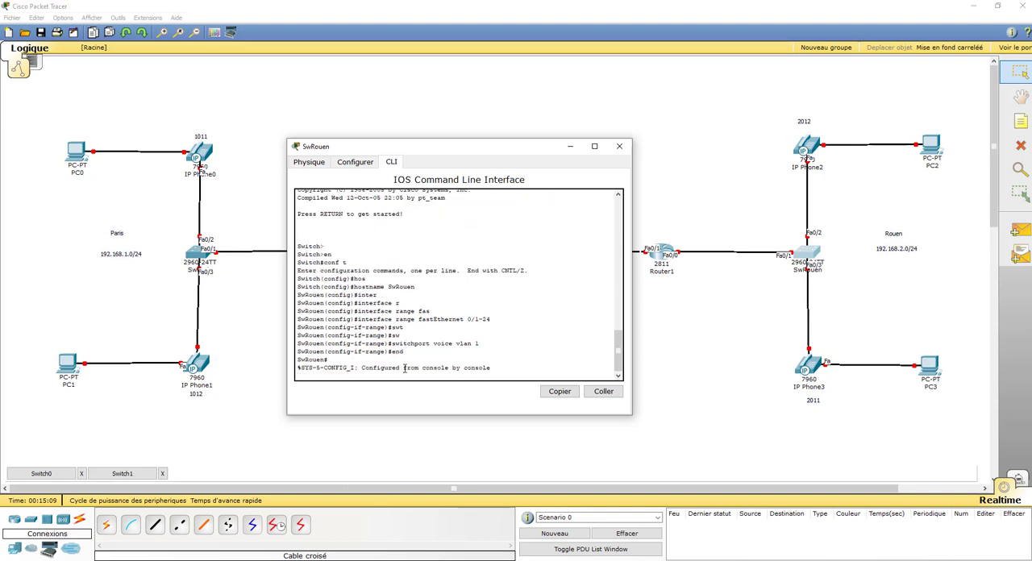
click(619, 148)
click(81, 476)
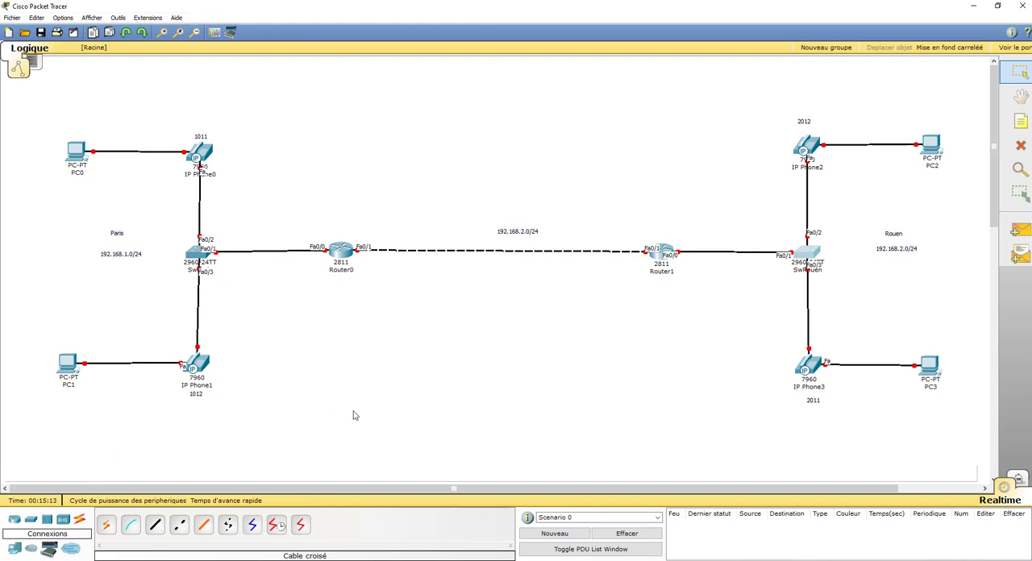
Rename the Router0 label in the workspace as Paris
click(340, 260)
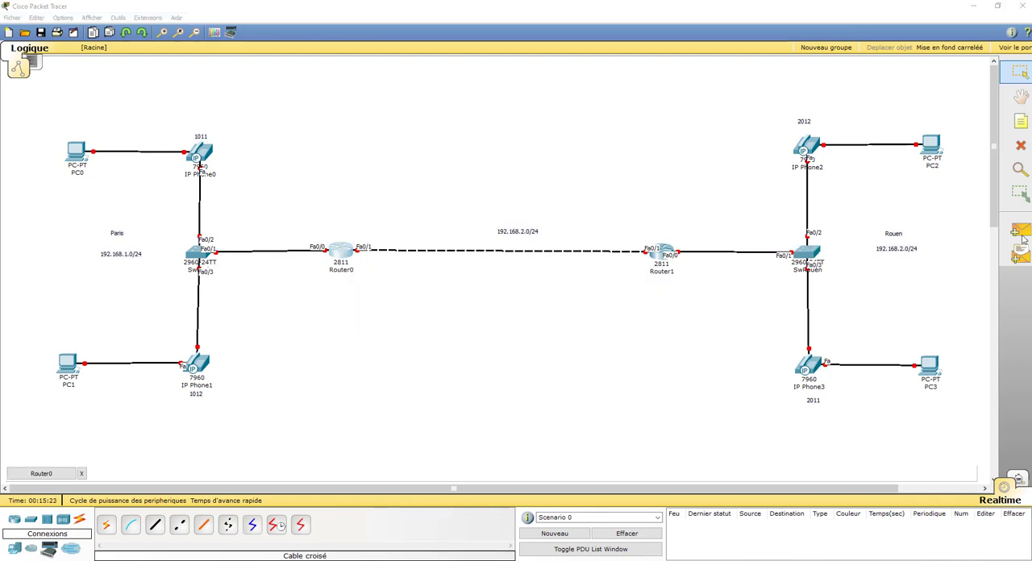
click(347, 270)
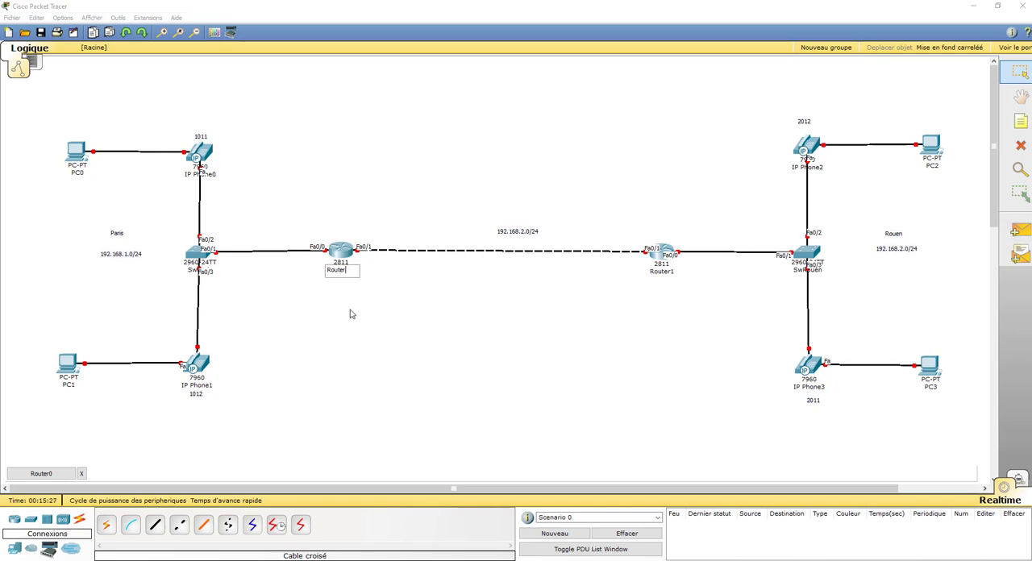
key(BackSpace)
key(BackSpace)
key(BackSpace)
key(BackSpace)
key(BackSpace)
key(BackSpace)
key(BackSpace)
text(Paris)
Rename the Router1 label in the workspace as Rouen
click(660, 271)
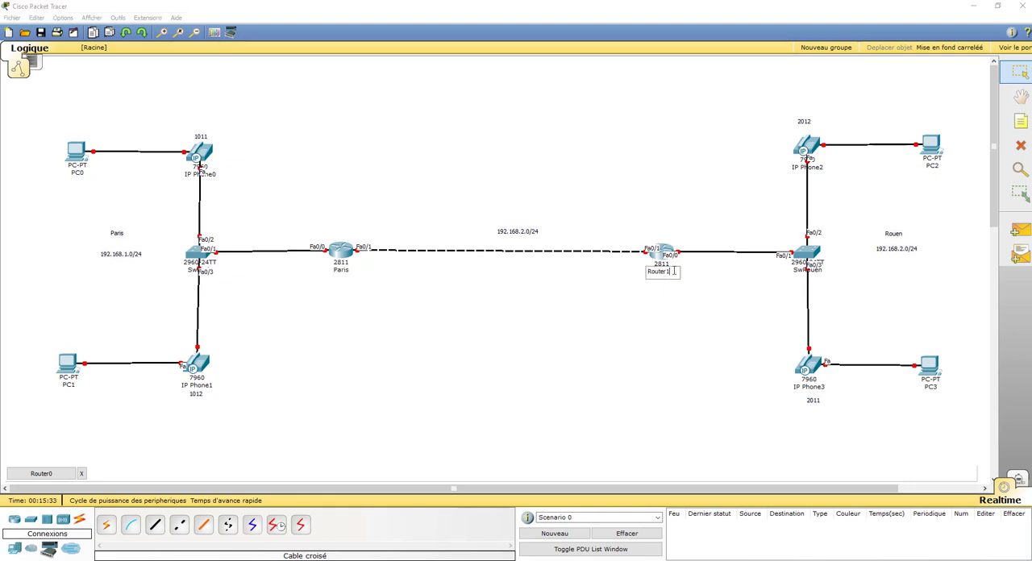
double_click(660, 272)
text(Rouen)
click(592, 320)
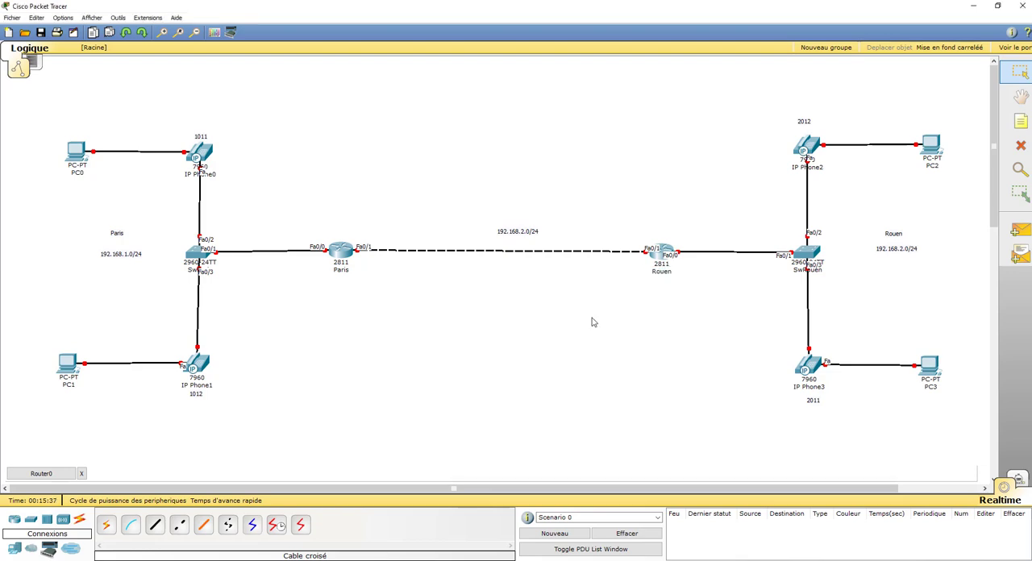
Open the Paris router's command line and move its window below the link between the two routers
click(340, 251)
drag(319, 211, 281, 146)
click(229, 158)
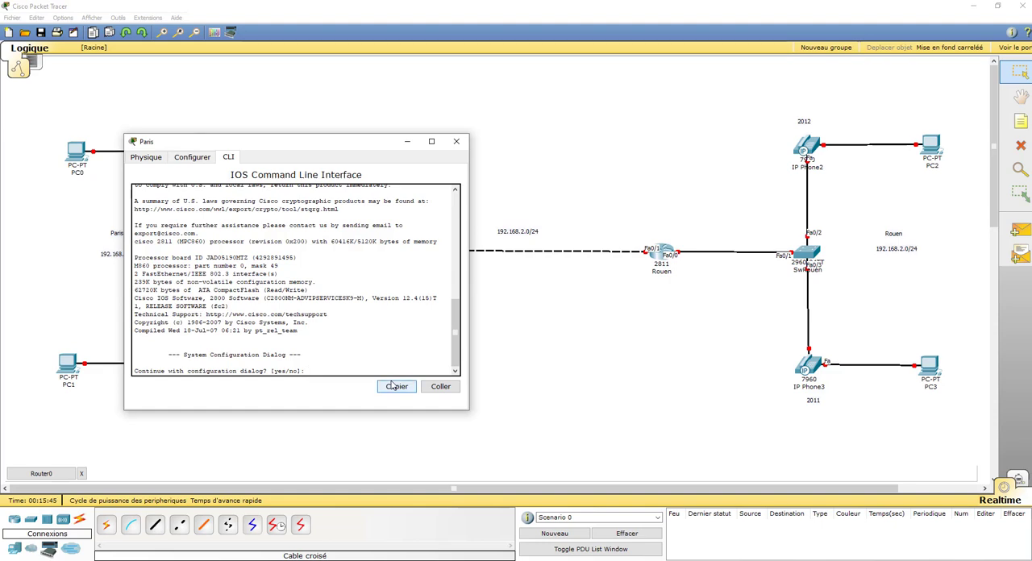
drag(276, 146, 445, 300)
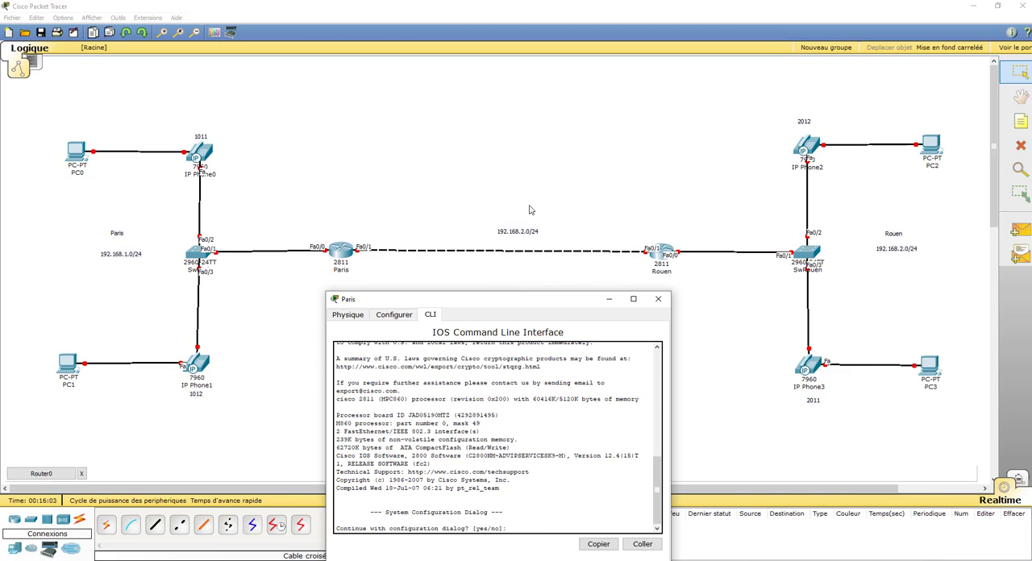
Change the network label above the link between the routers to 192.168.3.0/24
click(524, 235)
click(523, 233)
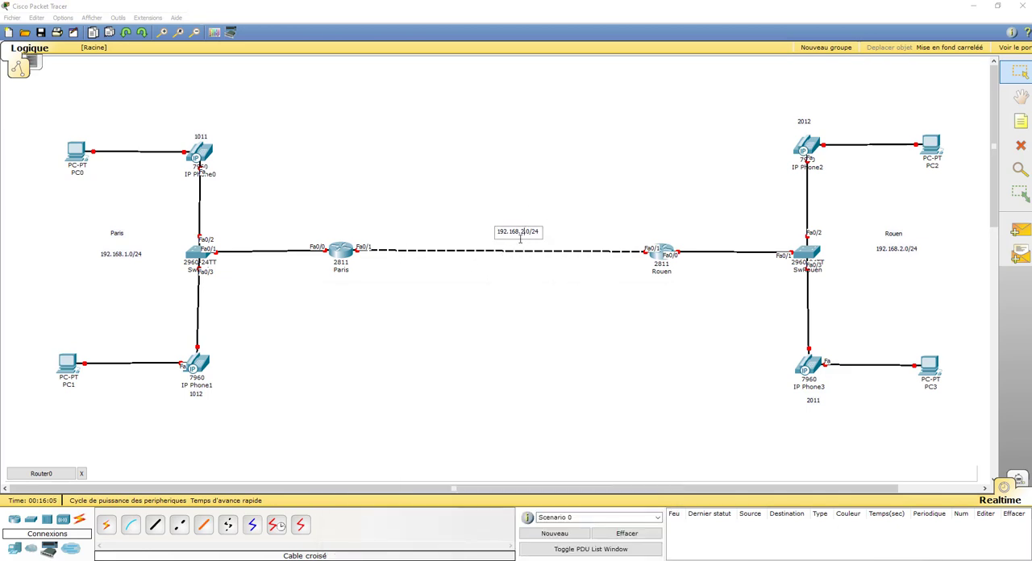
key(BackSpace)
text(3)
Reopen the Paris router's command line and answer no to the initial configuration dialog
click(43, 476)
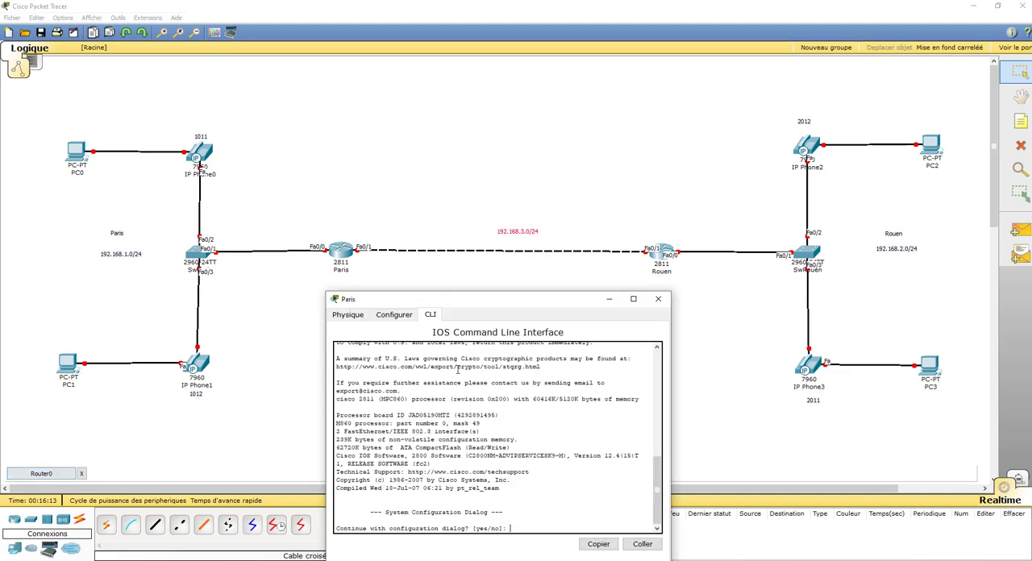
click(658, 299)
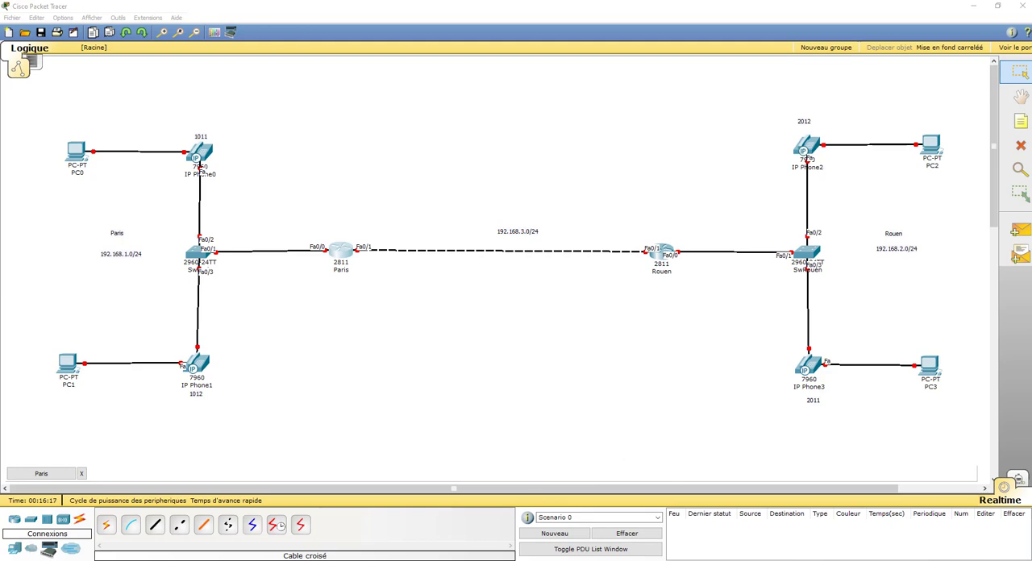
drag(1031, 105, 355, 153)
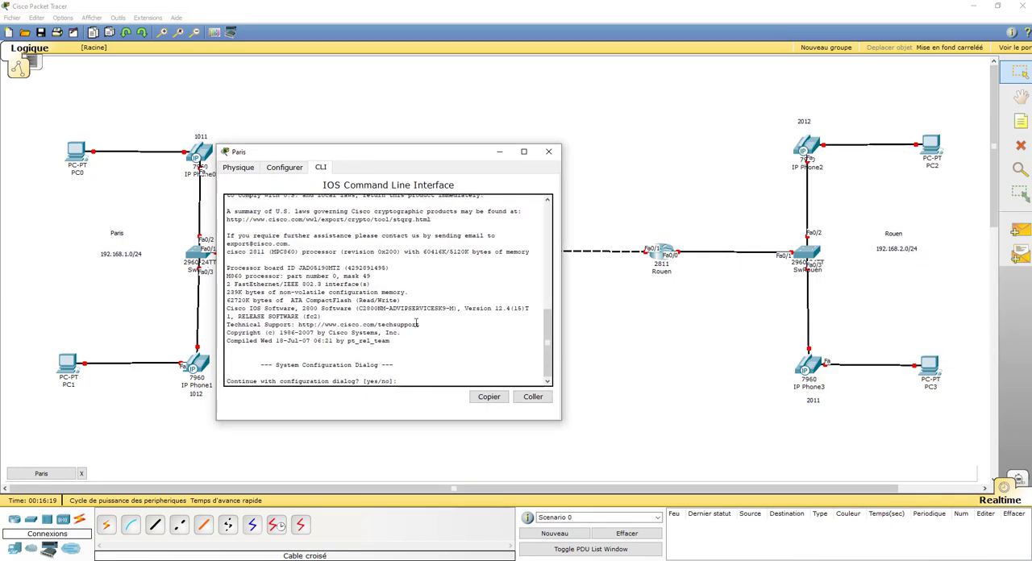
text(no)
key(Return)
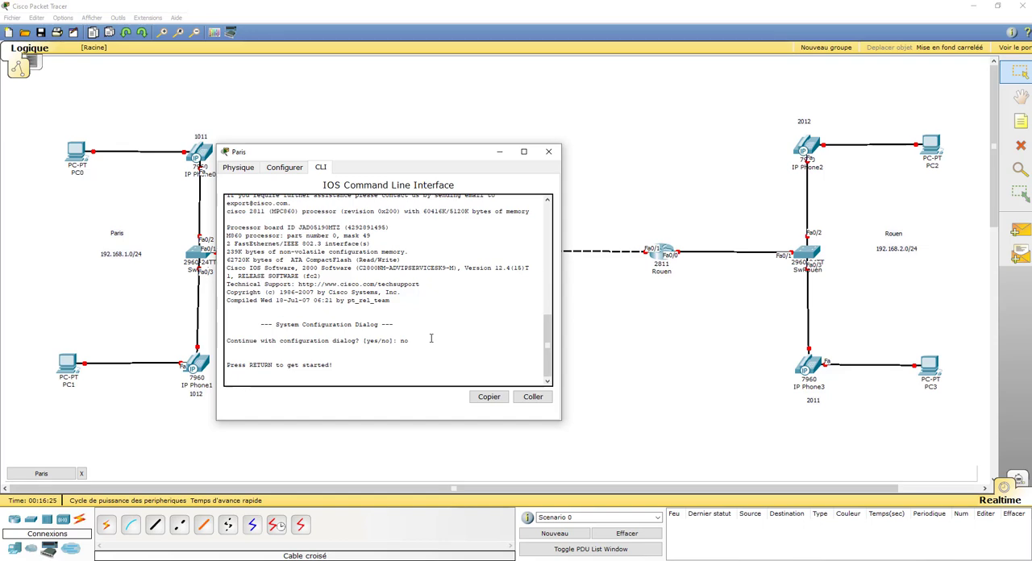
key(Return)
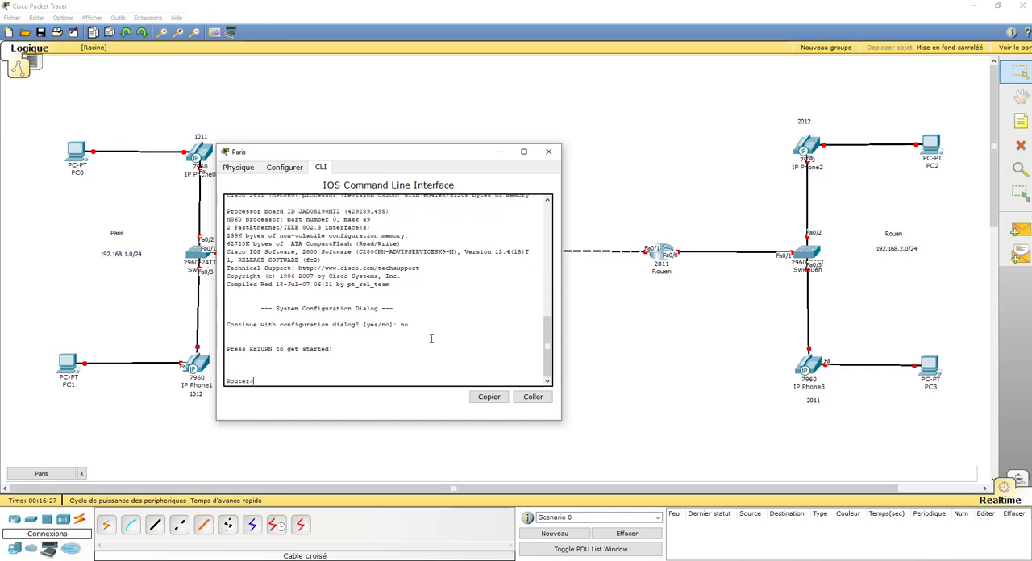
Enter privileged mode with enable and global configuration mode with conf t on the Paris router
text(en)
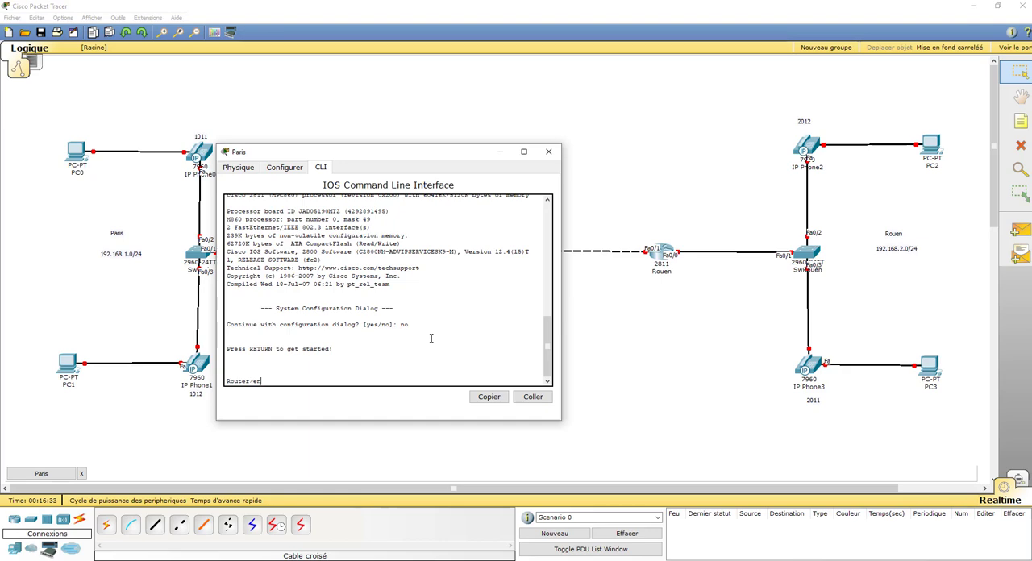
key(Tab)
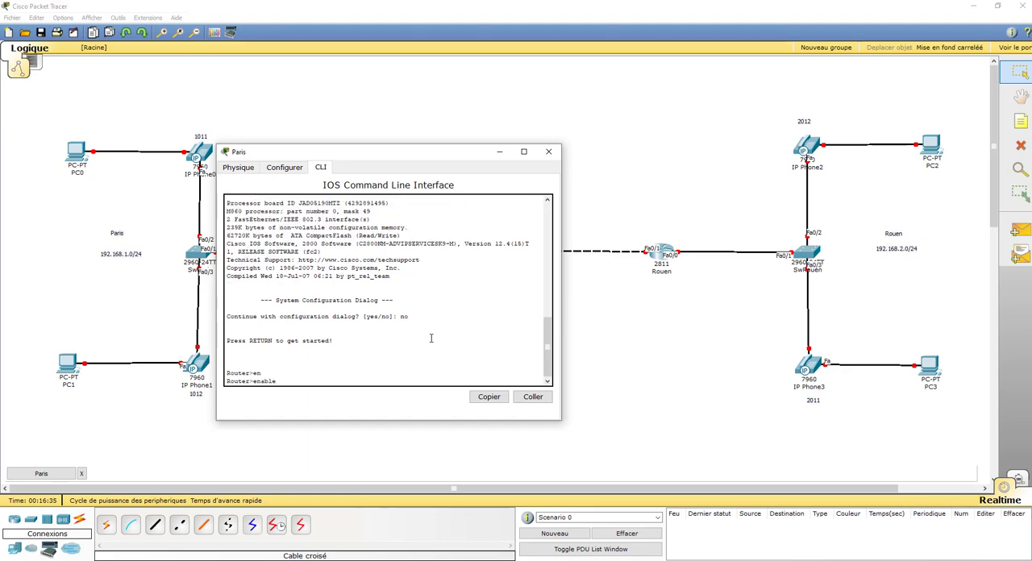
key(Return)
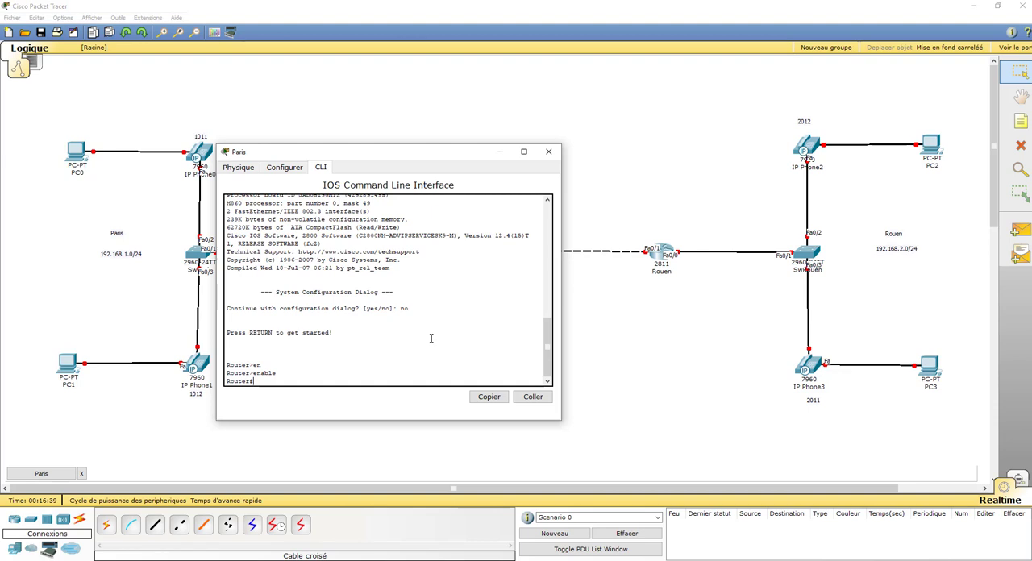
text(conf t)
key(Return)
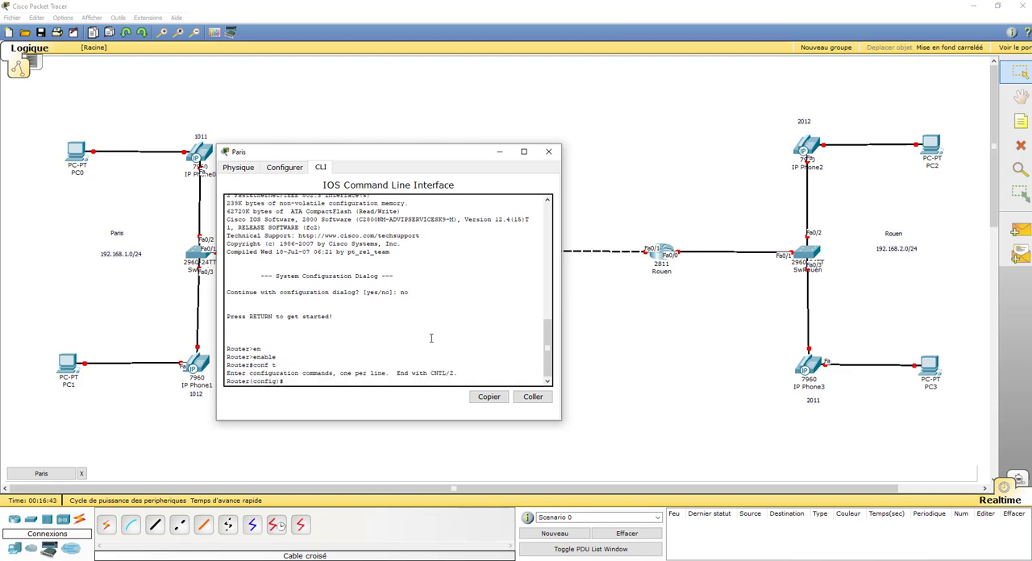
key(Return)
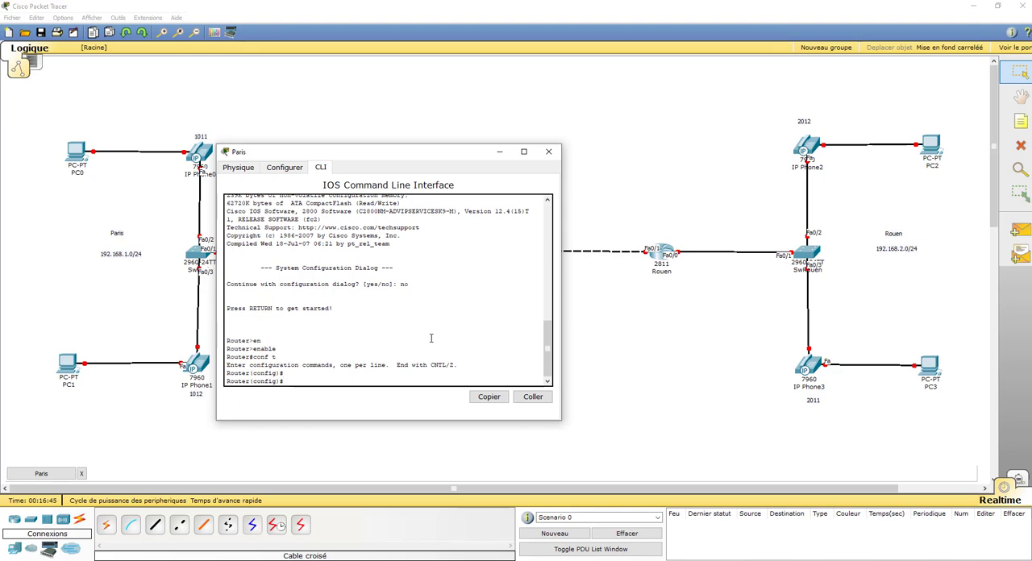
Move the Paris window clear of its router and enter configuration of interface fastEthernet 0/0
drag(408, 153, 605, 160)
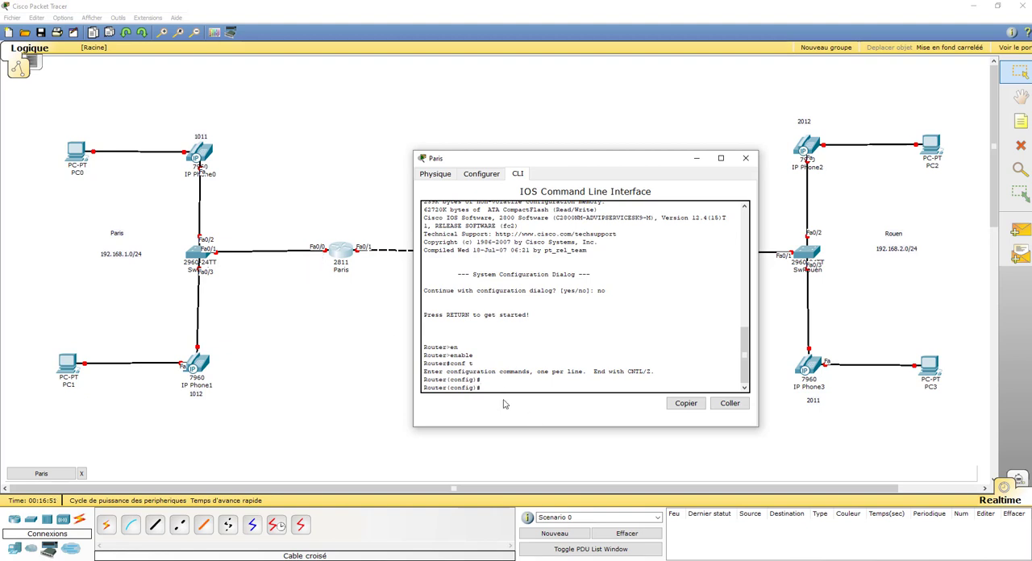
text(int)
key(Tab)
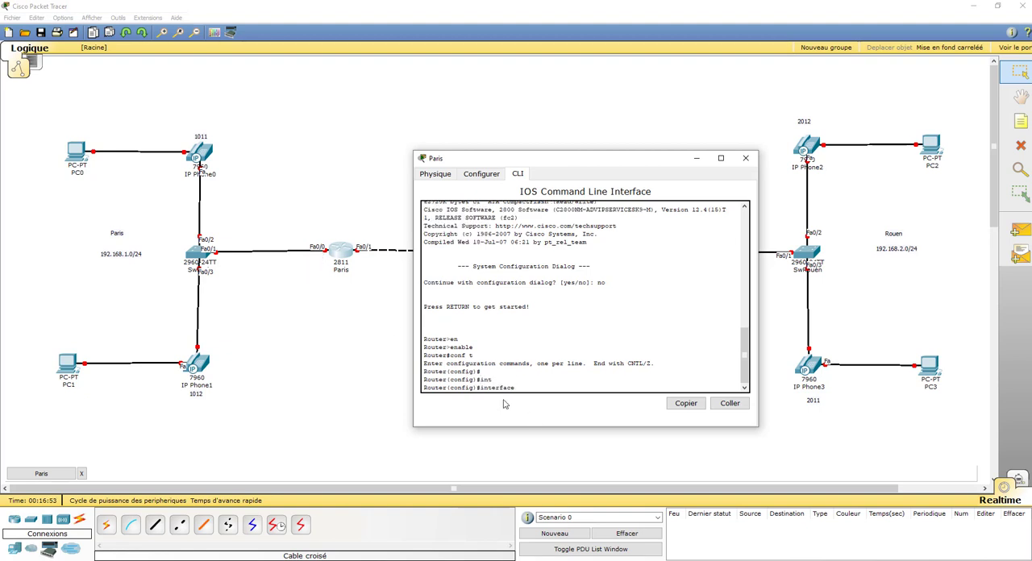
text(fas)
key(Tab)
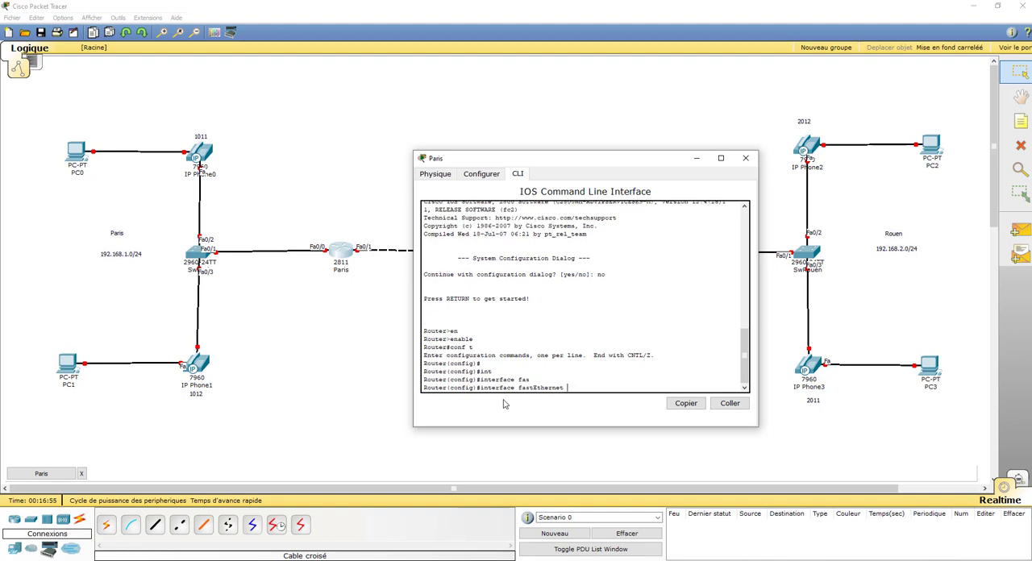
text(0/0)
key(Return)
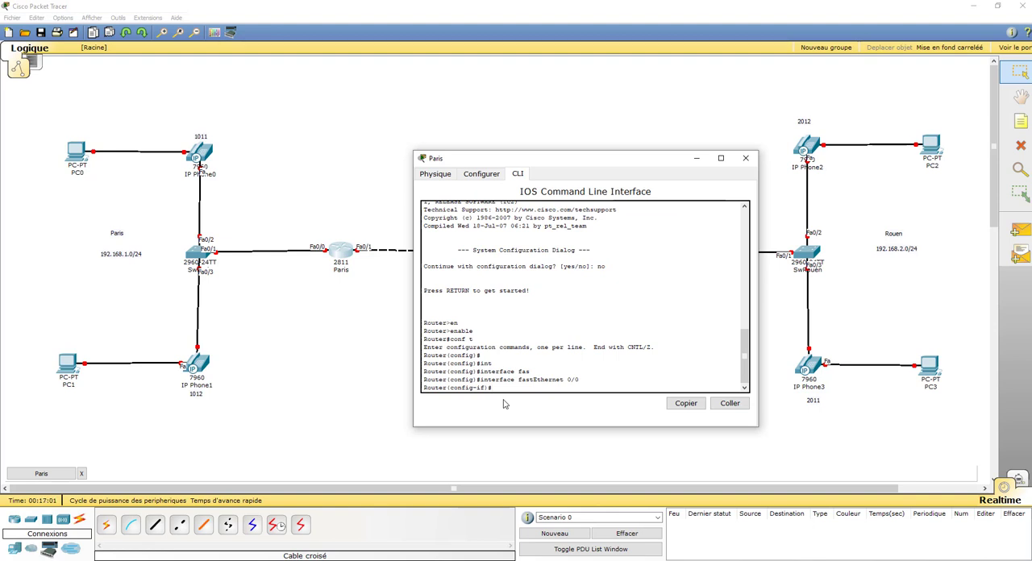
Assign IP address 192.168.1.254 with mask 255.255.255.0 to the Paris router's fastEthernet 0/0 interface
text(ip add)
key(Tab)
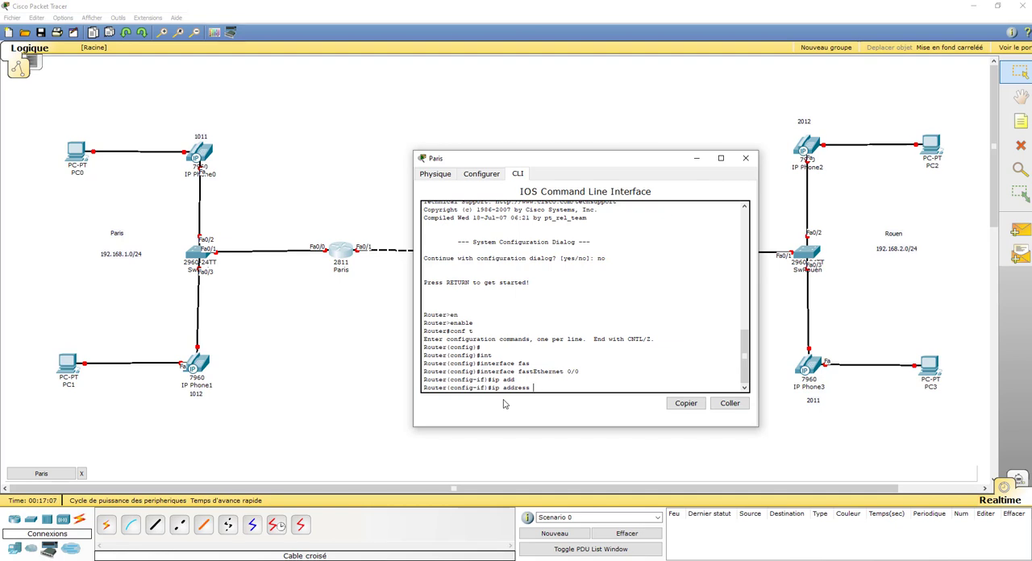
text(192.168.)
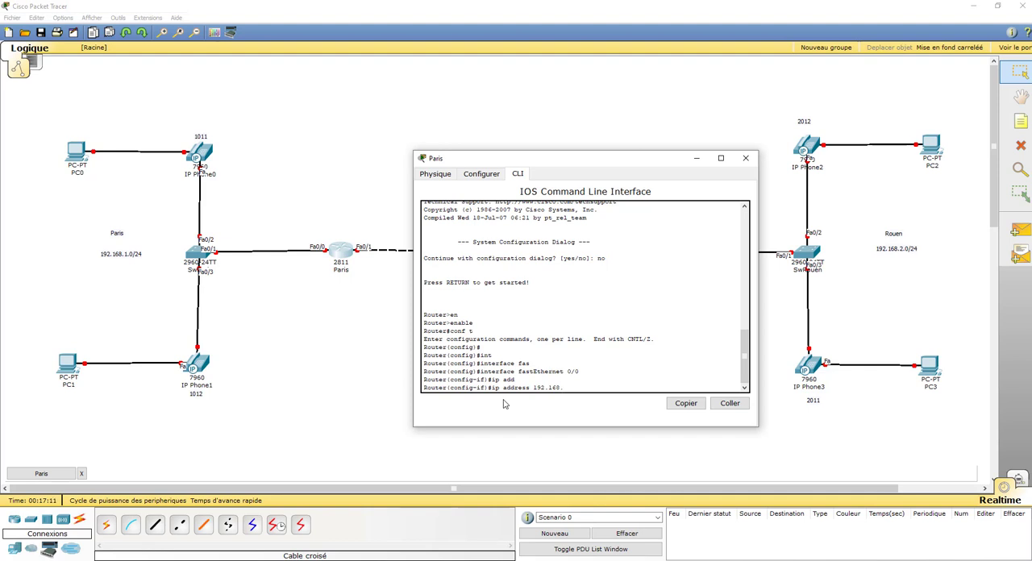
text(1.254 255.255.255.0)
key(Return)
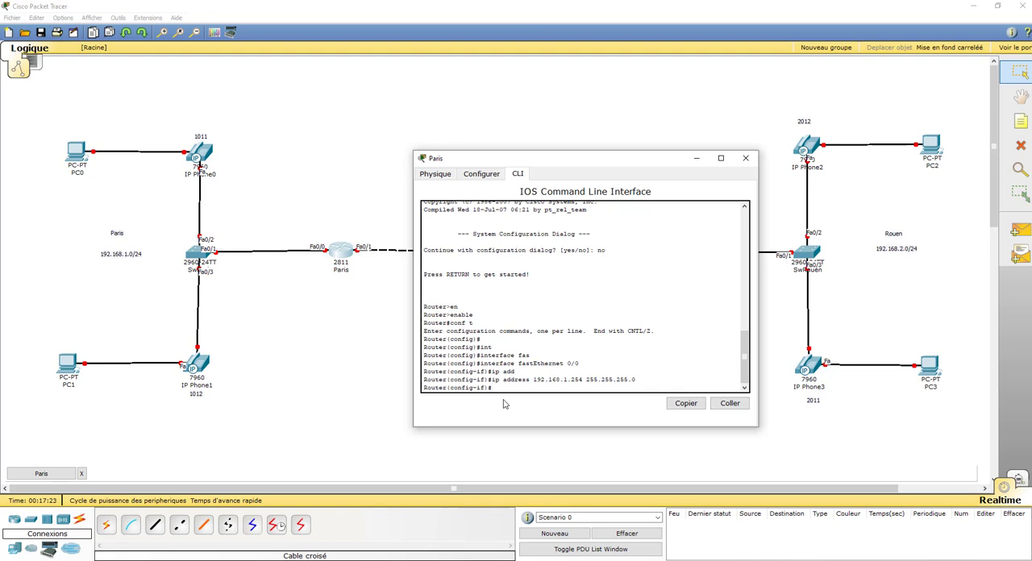
Enable the Paris router's fastEthernet 0/0 interface with no shutdown and exit back to global configuration mode
text(no sh)
key(Tab)
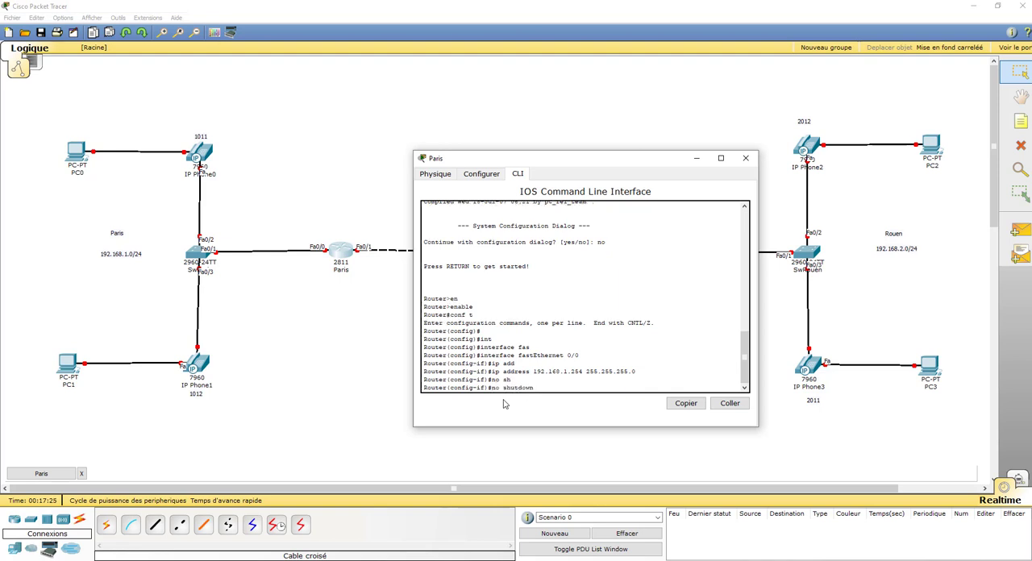
key(Return)
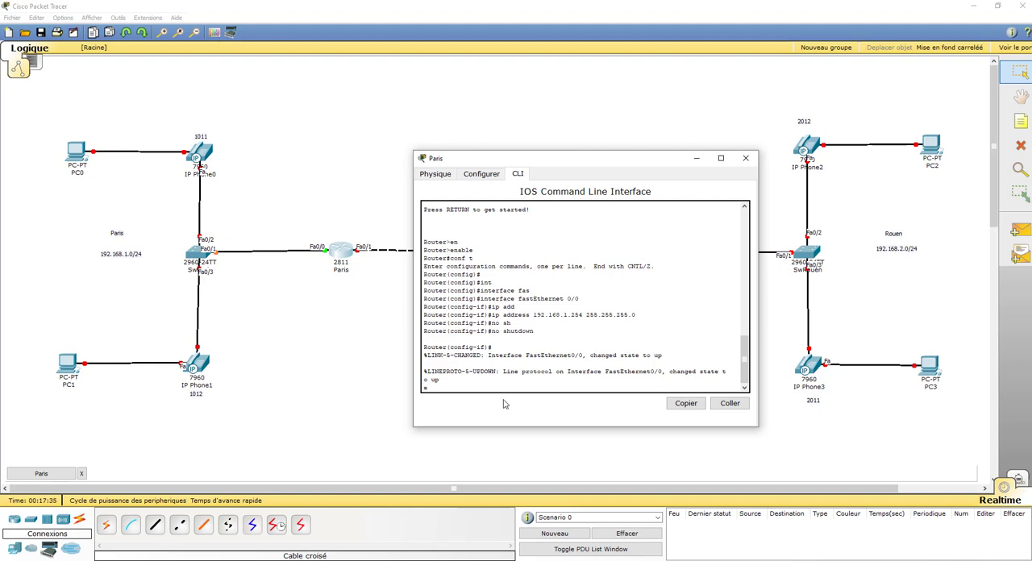
text(xit)
key(Return)
key(Return)
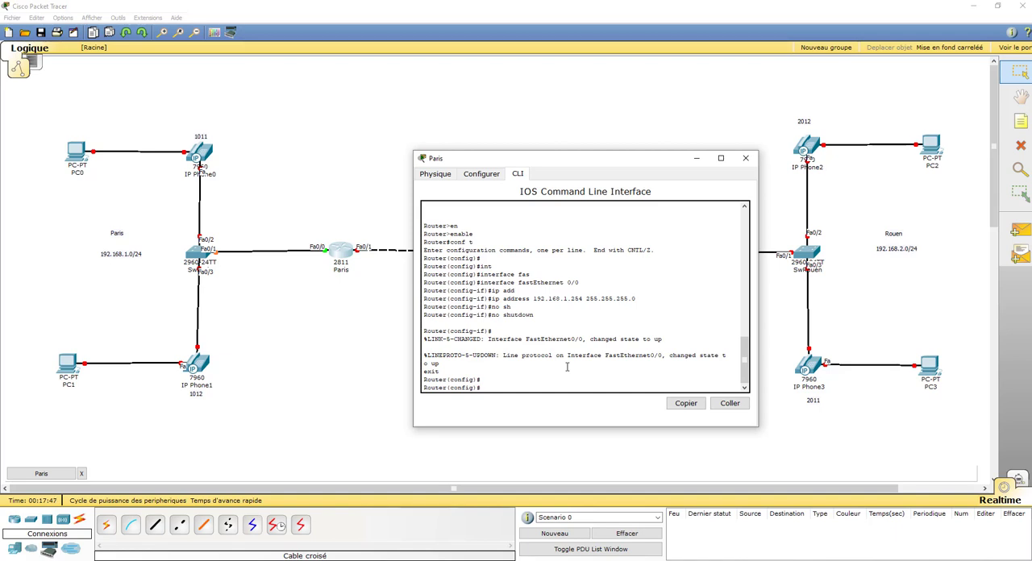
Create a DHCP pool named PHONES on the Paris router
text(ip dhcp pool PHONES)
key(Return)
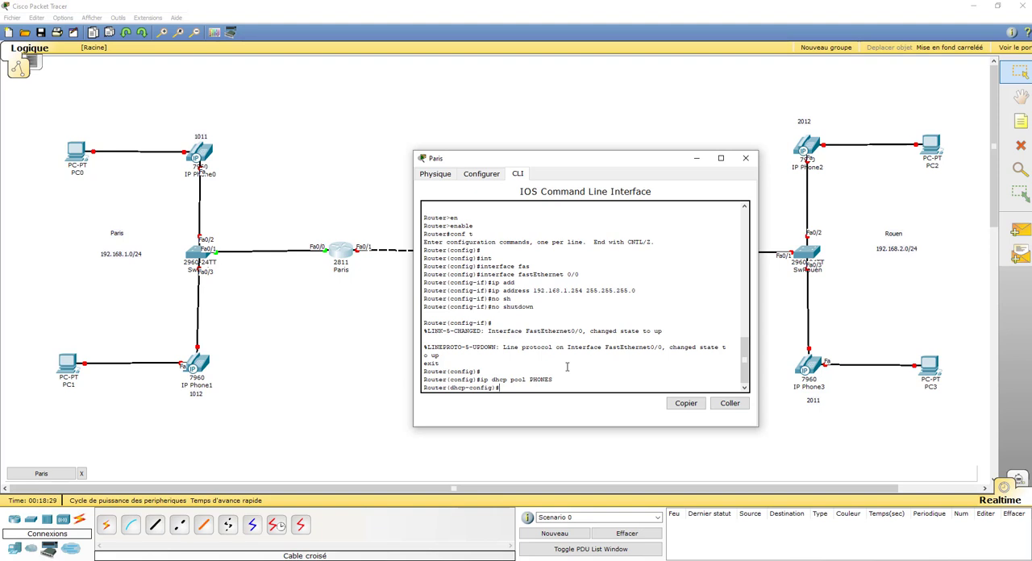
Set the PHONES pool's network to 192.168.1.0 with mask 255.255.255.0
text(net)
key(Tab)
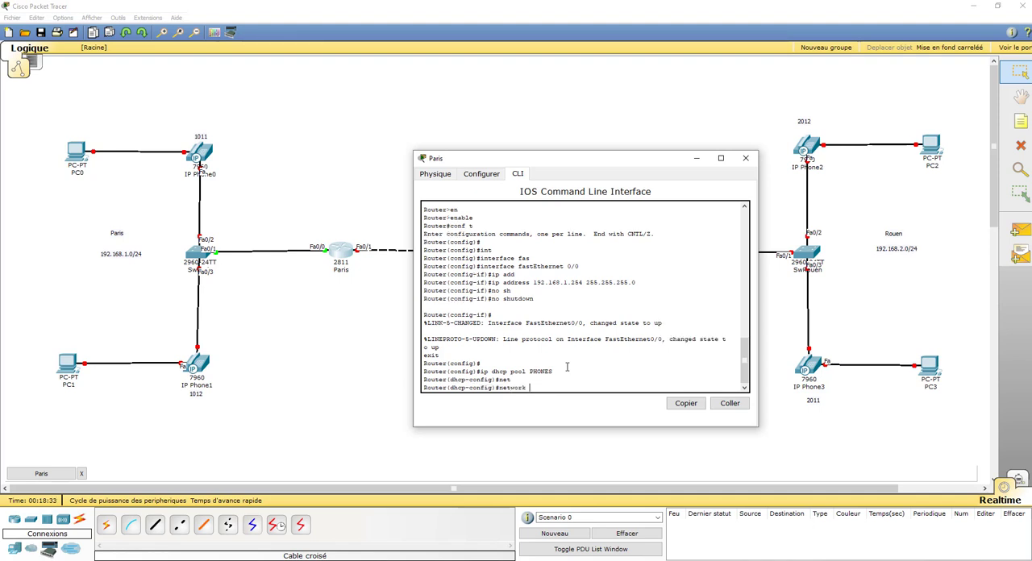
text(192.168)
text(.1.0 255.255.255.0)
key(Return)
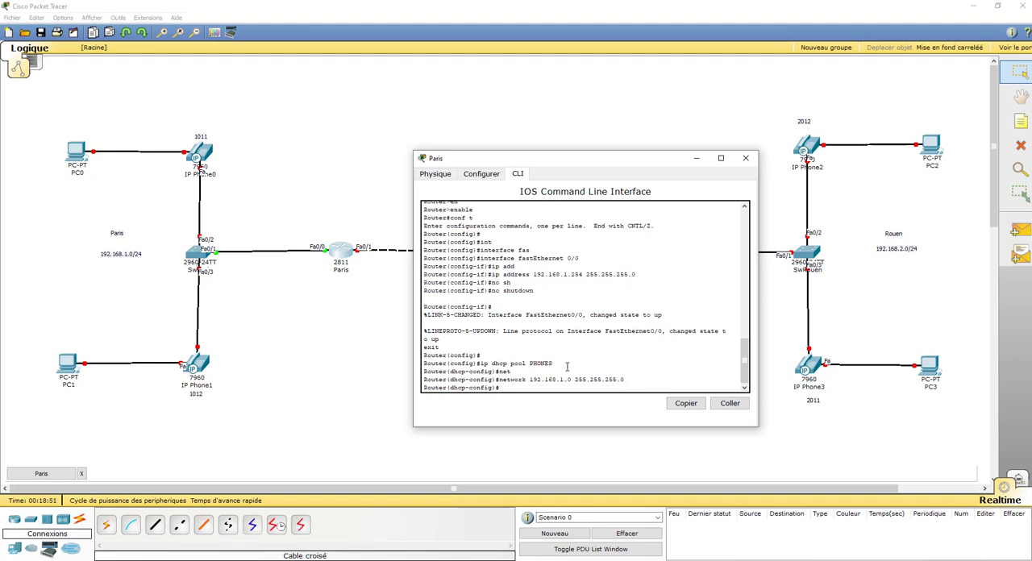
Set the PHONES pool's default-router to 192.168.1.254
text(de)
text(f)
key(Tab)
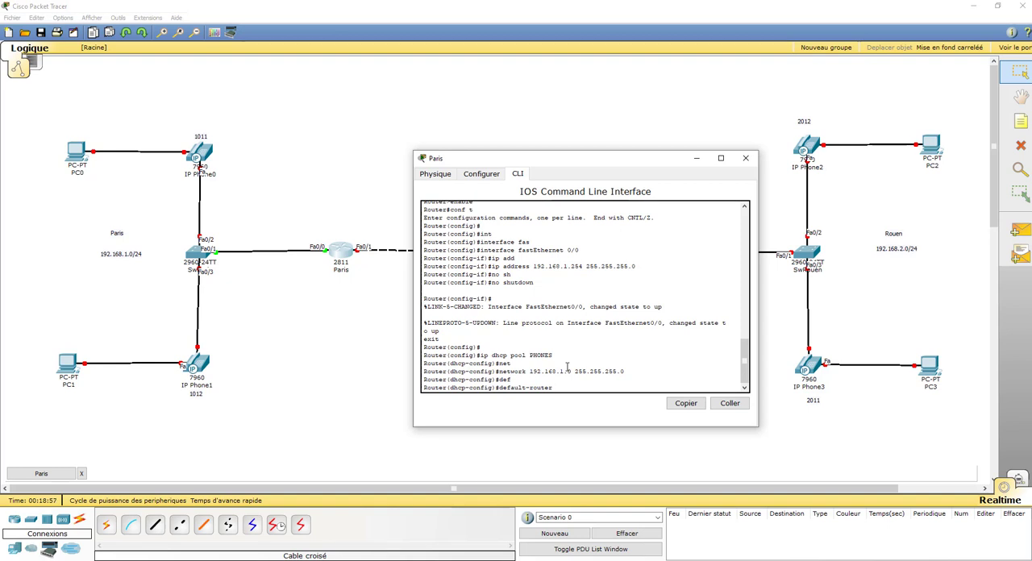
text(192.168.1)
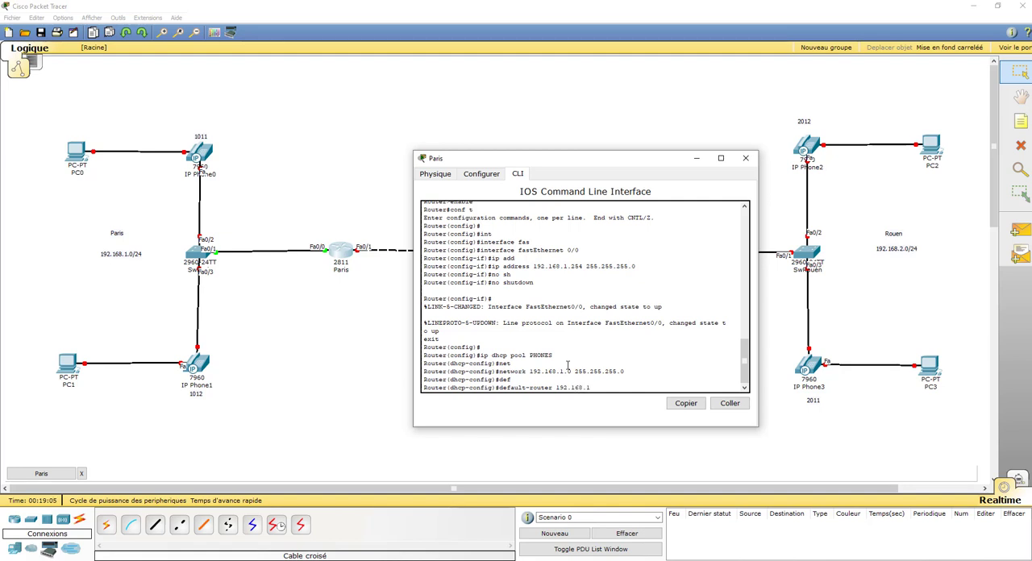
text(.254)
key(Return)
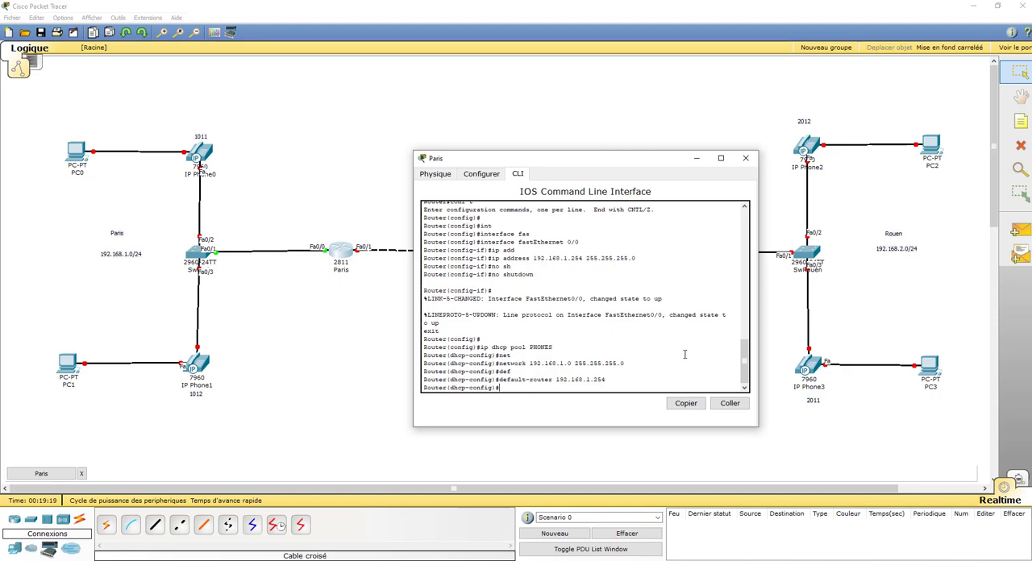
Add option 150 with IP 192.168.1.254 to the PHONES pool and exit DHCP configuration
text(option 150 ip 192.168.1.254)
key(Return)
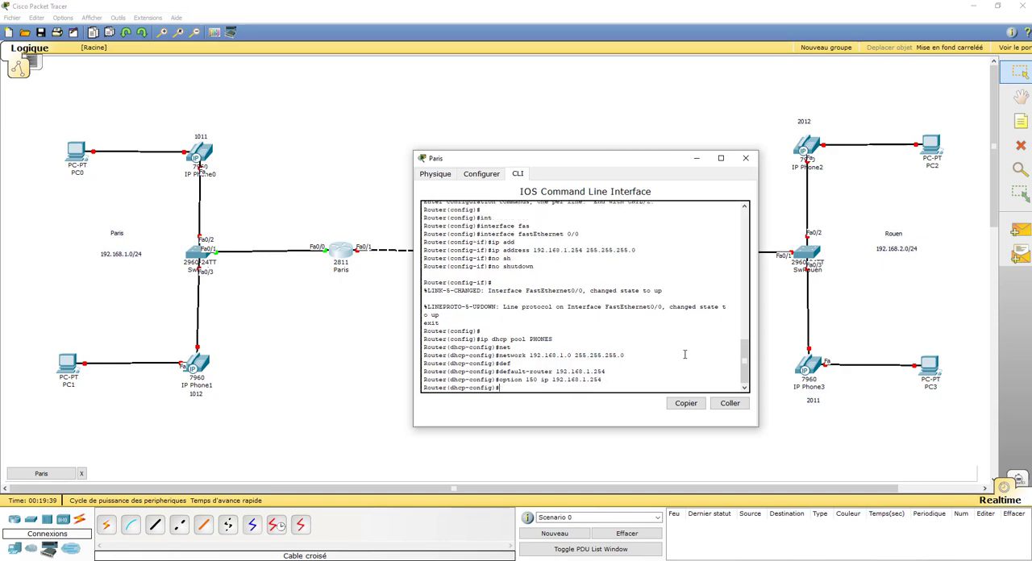
text(exit)
key(Return)
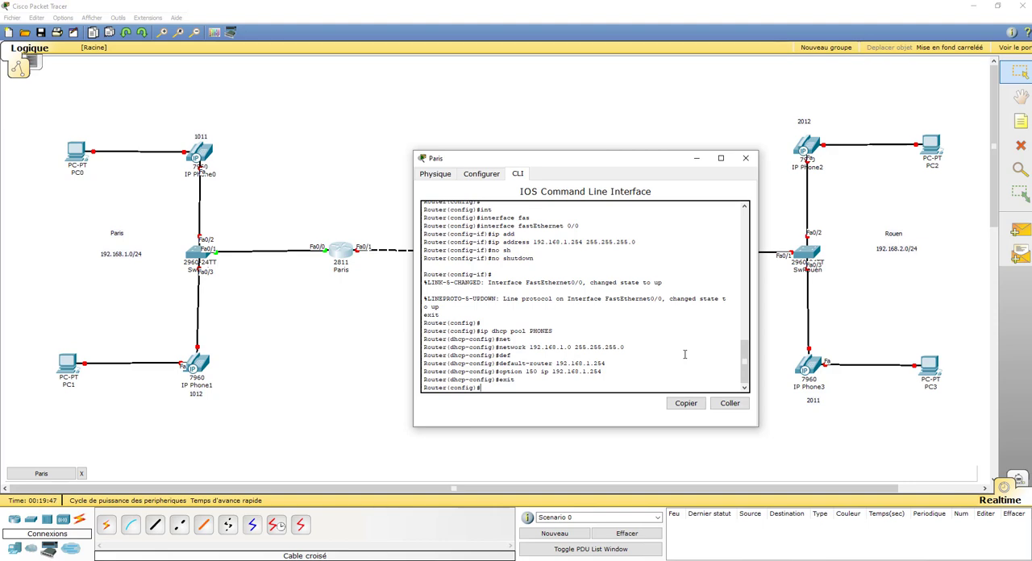
Enter telephony-service configuration on the Paris router
text(t)
key(BackSpace)
text(el)
key(Tab)
key(BackSpace)
key(BackSpace)
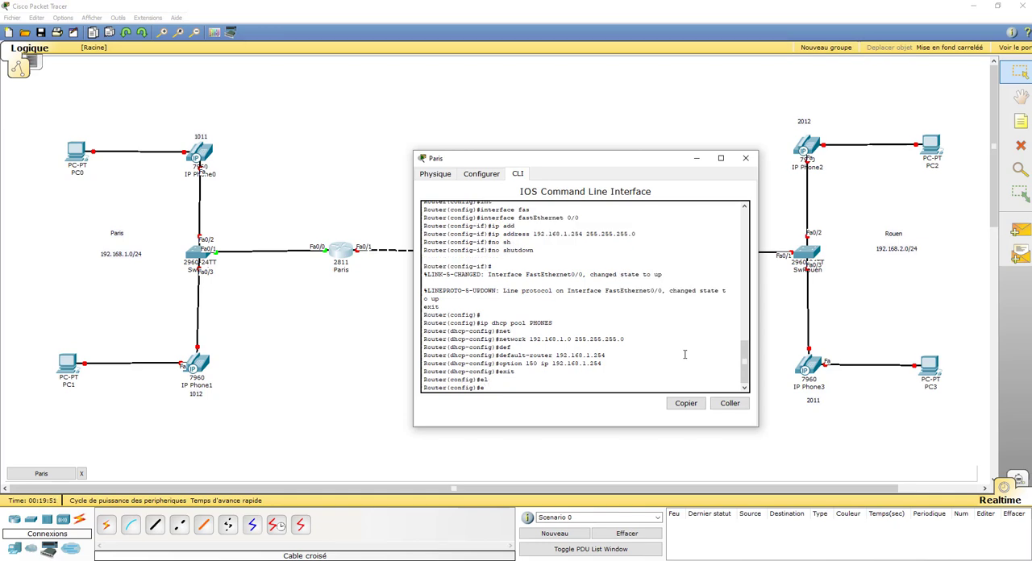
text(el)
key(Tab)
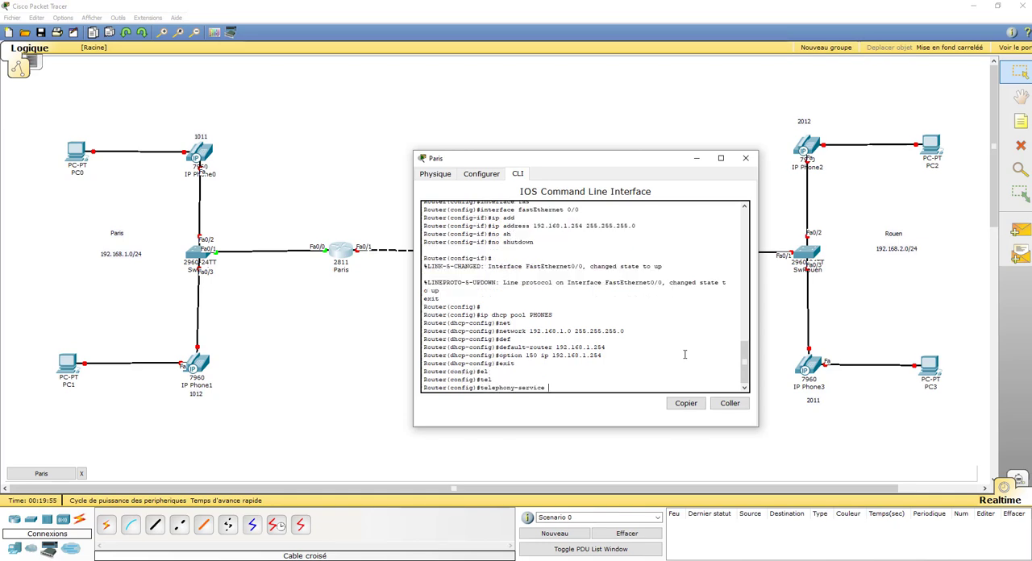
key(Return)
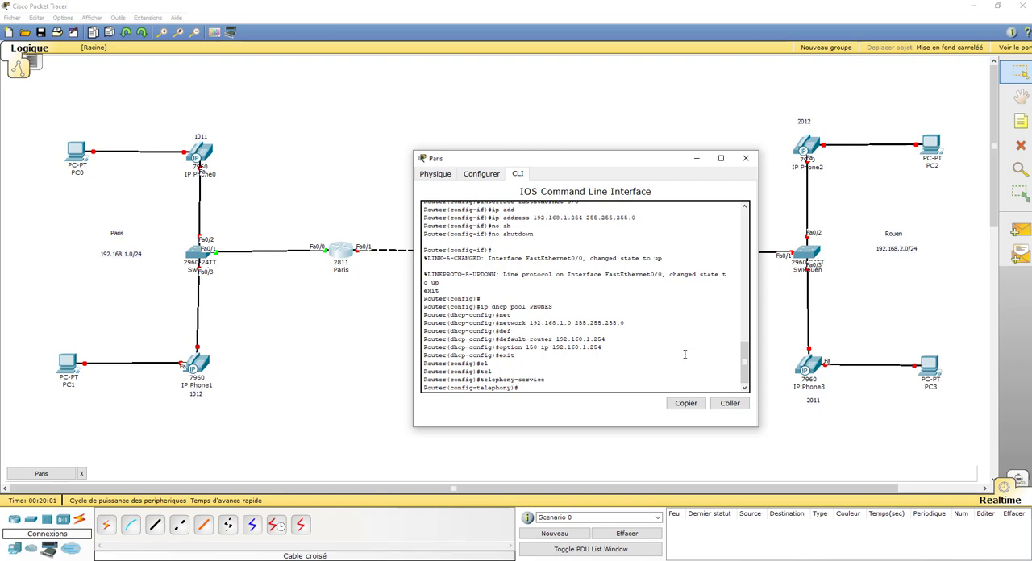
Set the telephony service's maximum number of phones with max-ephones 2
text(max-ephnoes)
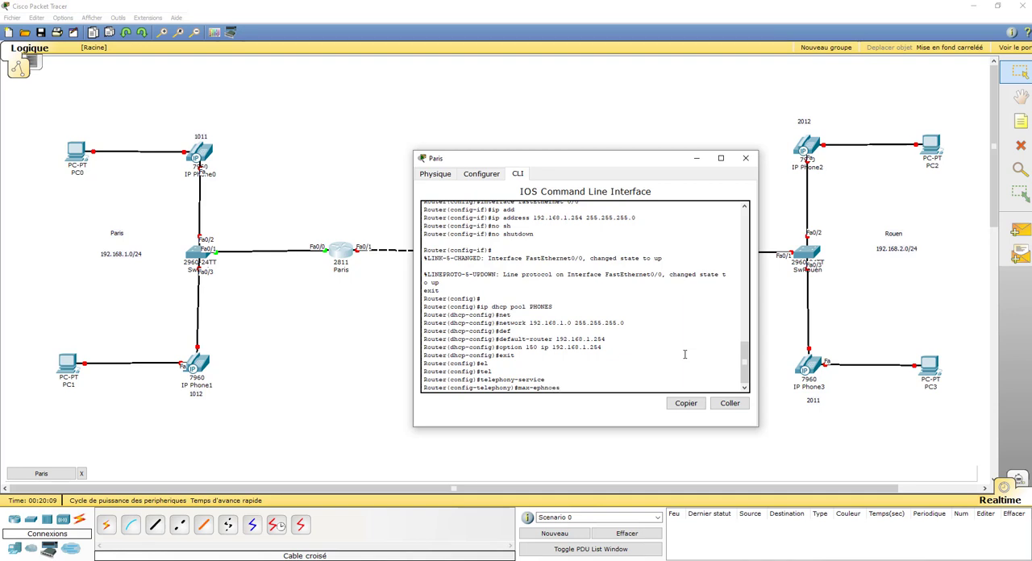
key(BackSpace)
key(BackSpace)
key(BackSpace)
key(BackSpace)
text(ones 2)
key(Return)
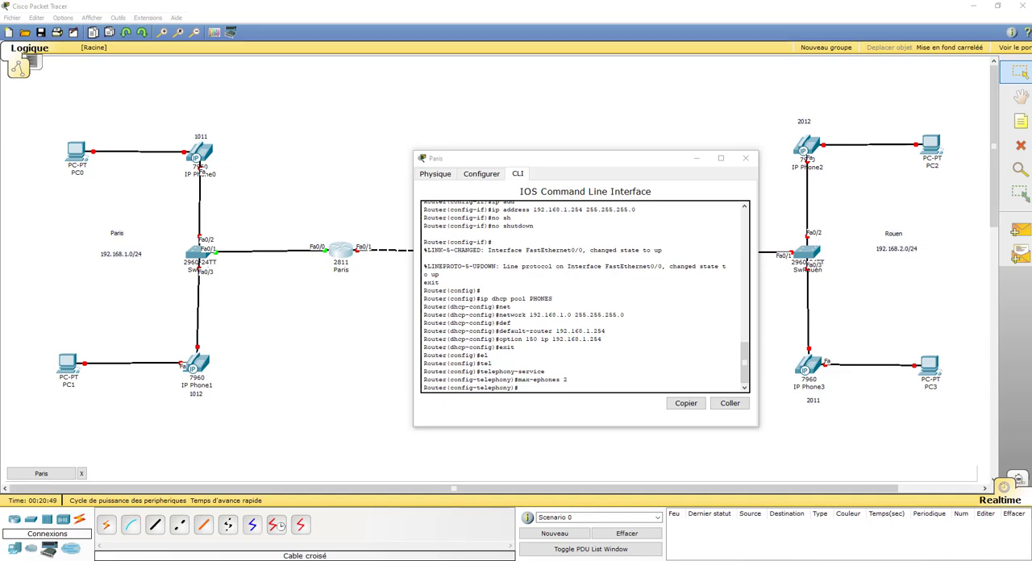
Limit the telephony service's directory numbers with max-dn 2
click(545, 388)
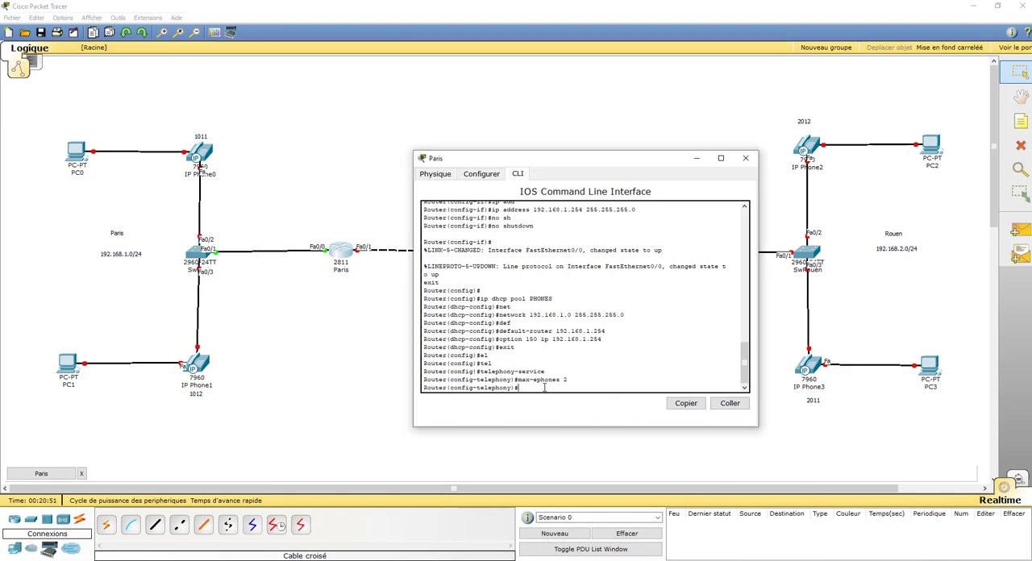
text(ma)
text(x-dn 2)
key(Return)
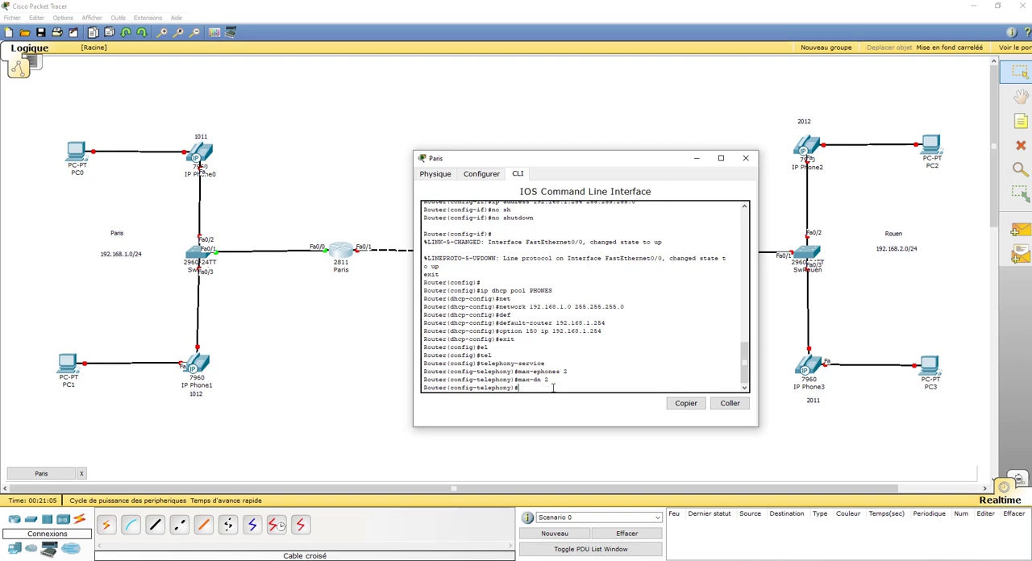
Set the telephony service's ip source-address to 192.168.1.254 with port 2000
text(ip add)
key(Tab)
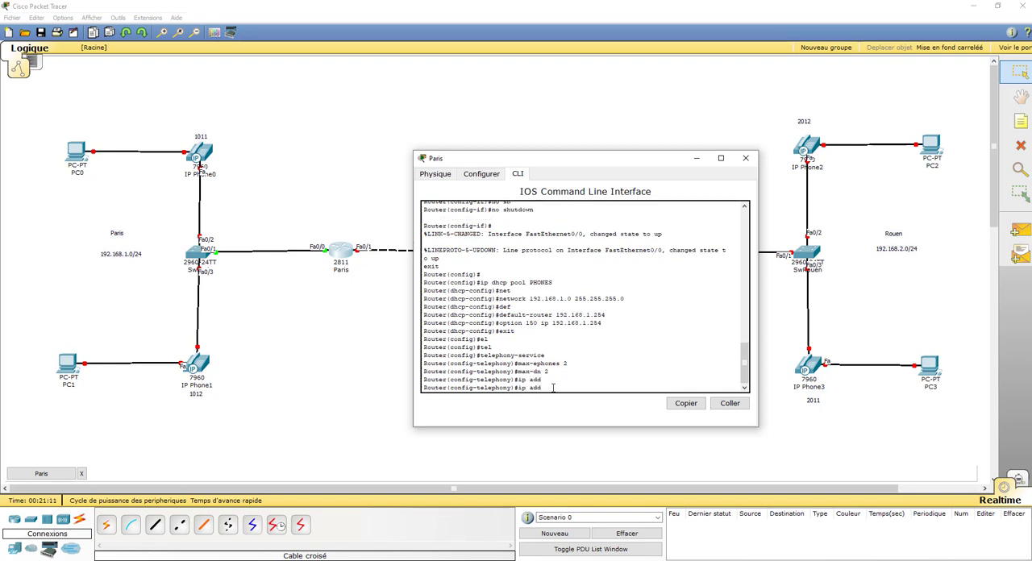
key(BackSpace)
key(BackSpace)
text(aour)
key(Tab)
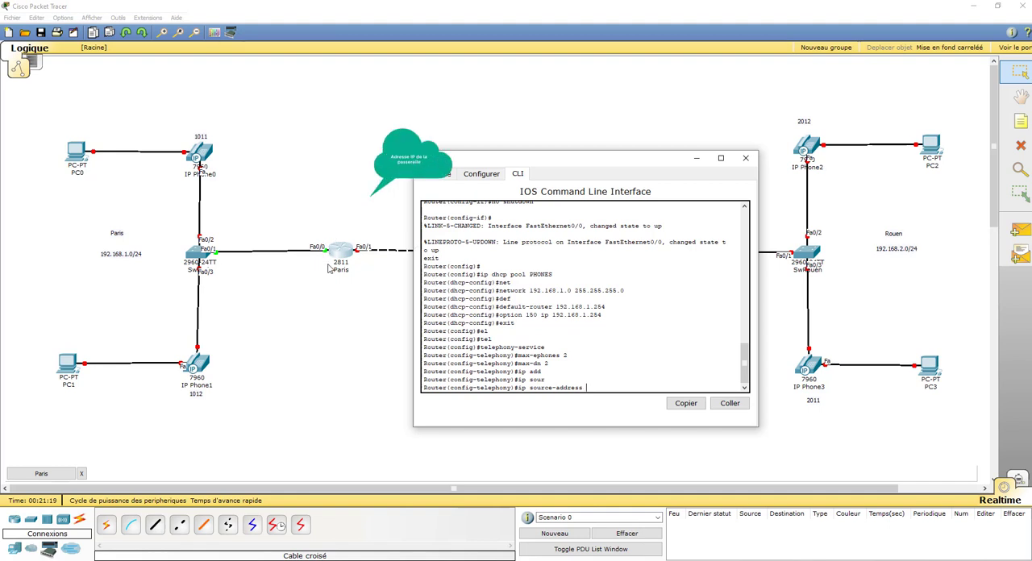
text(19)
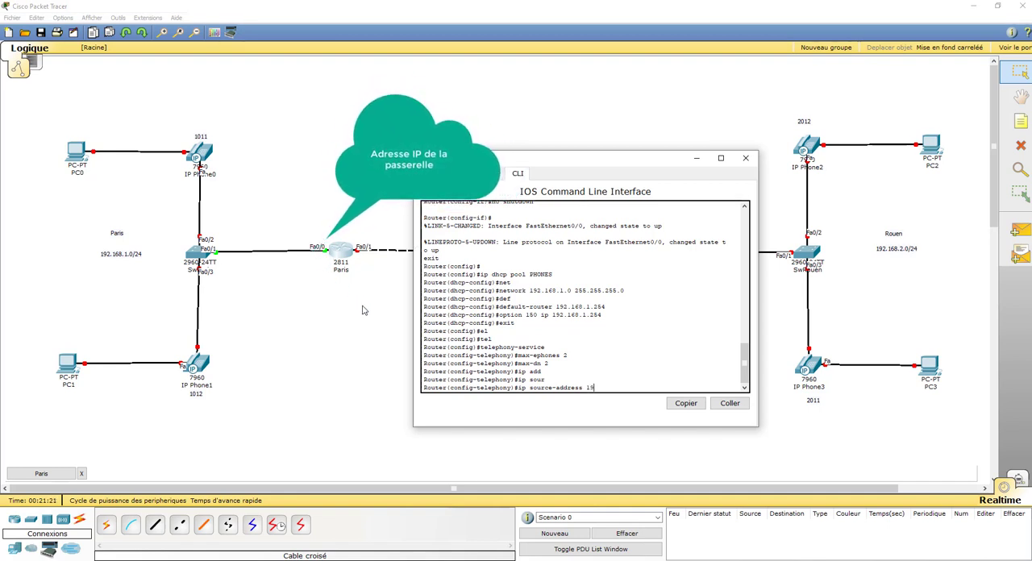
text(2.1687.)
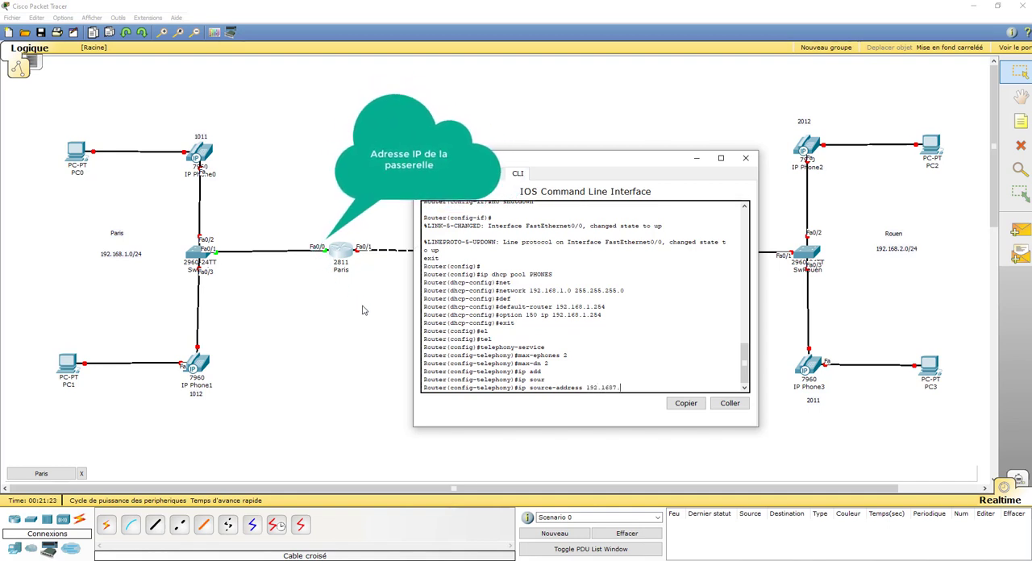
text(1.254)
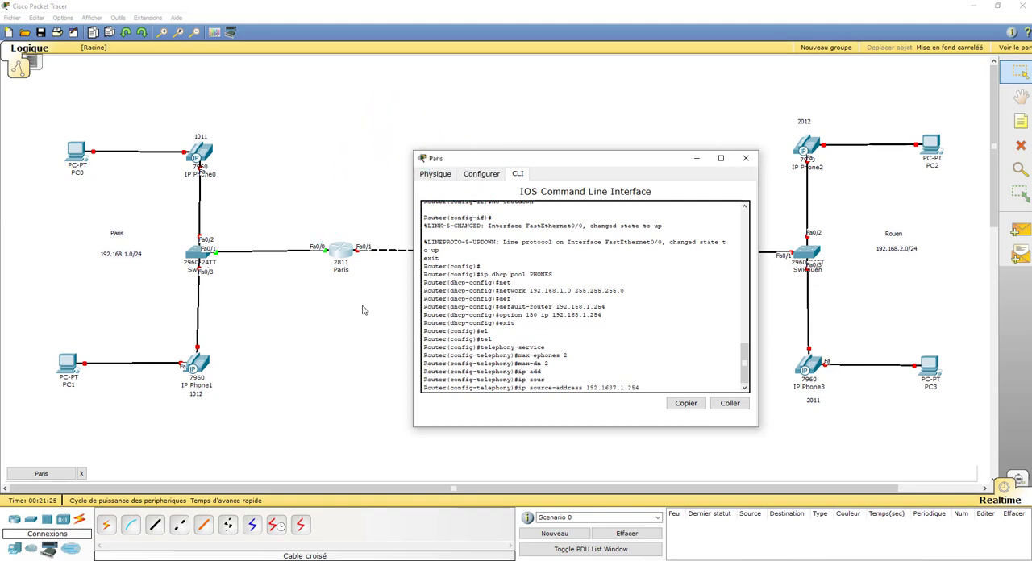
key(BackSpace)
text(port 2000)
key(Return)
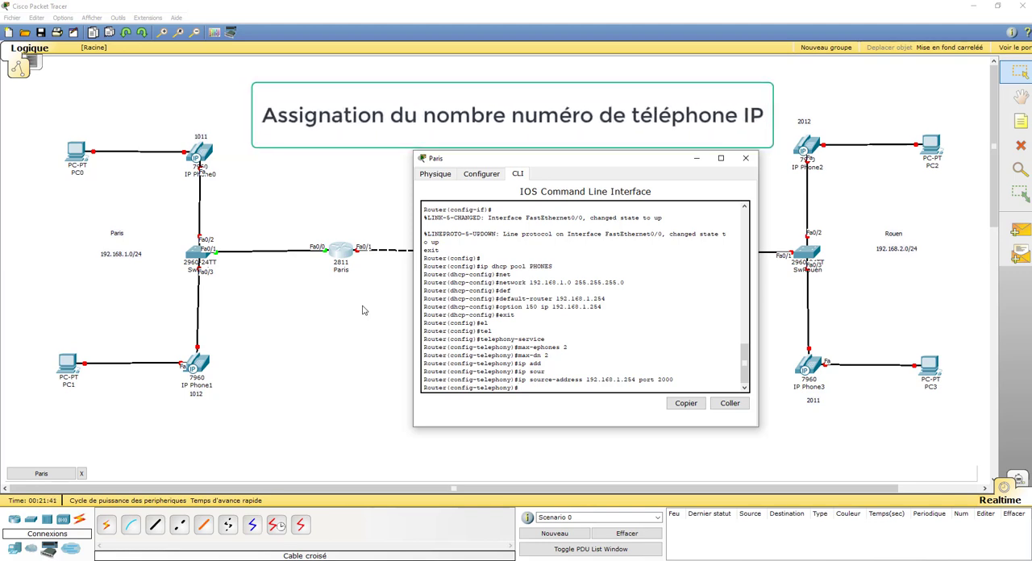
Configure auto assign 1 to 2 for the phones and exit telephony-service configuration
text(auto assign)
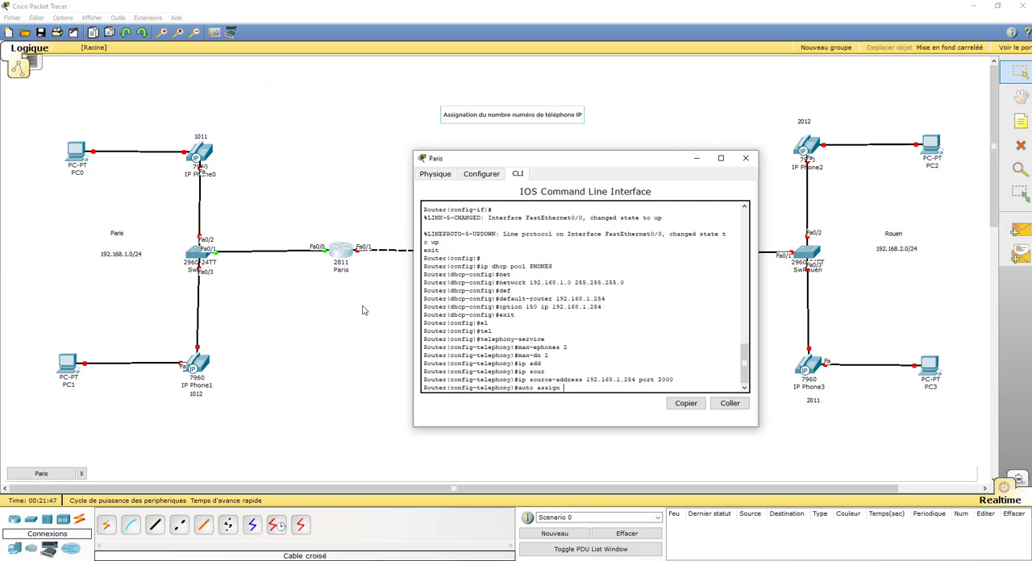
text( 1 )
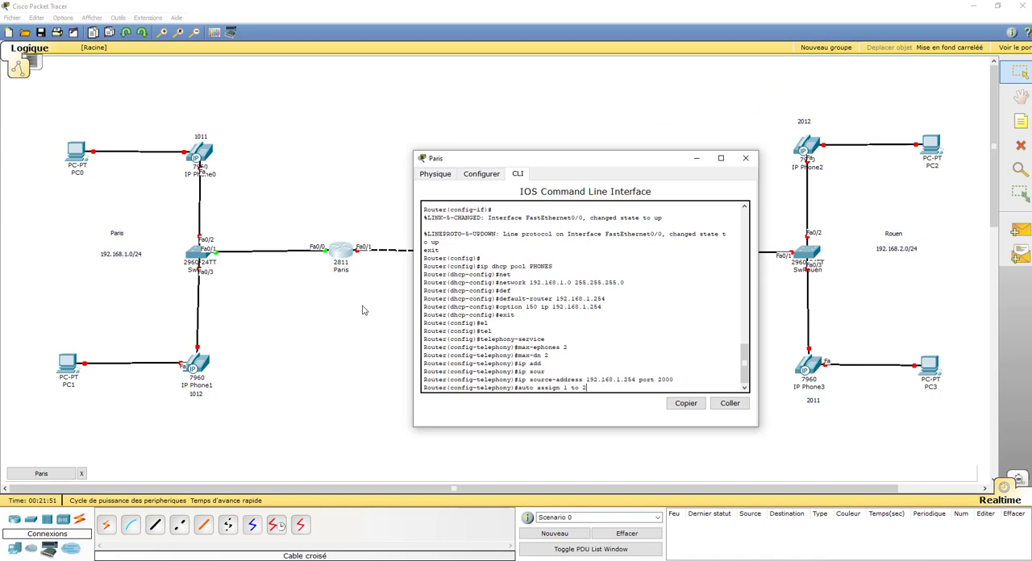
text(to 2)
key(Return)
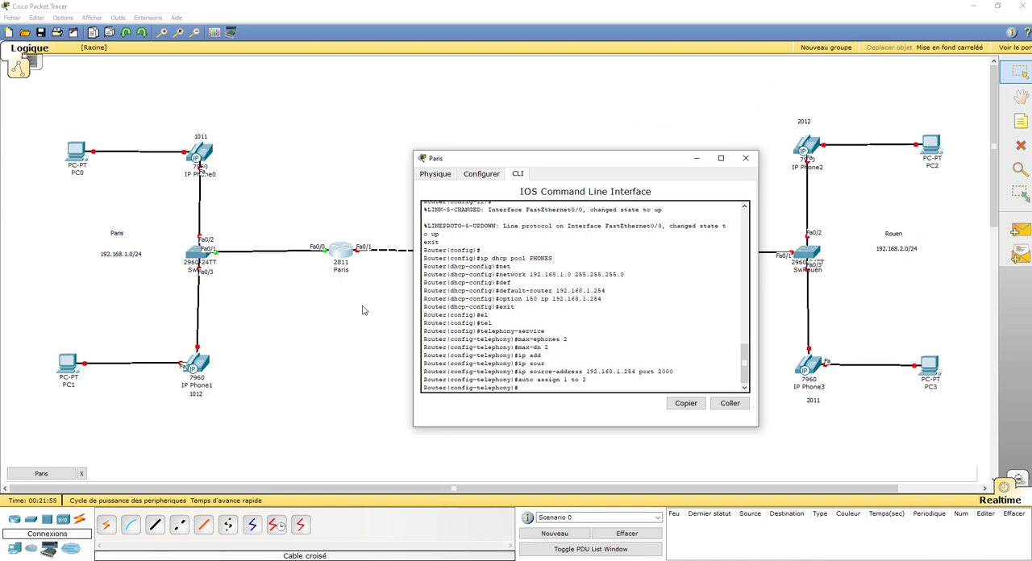
text(exit)
key(Return)
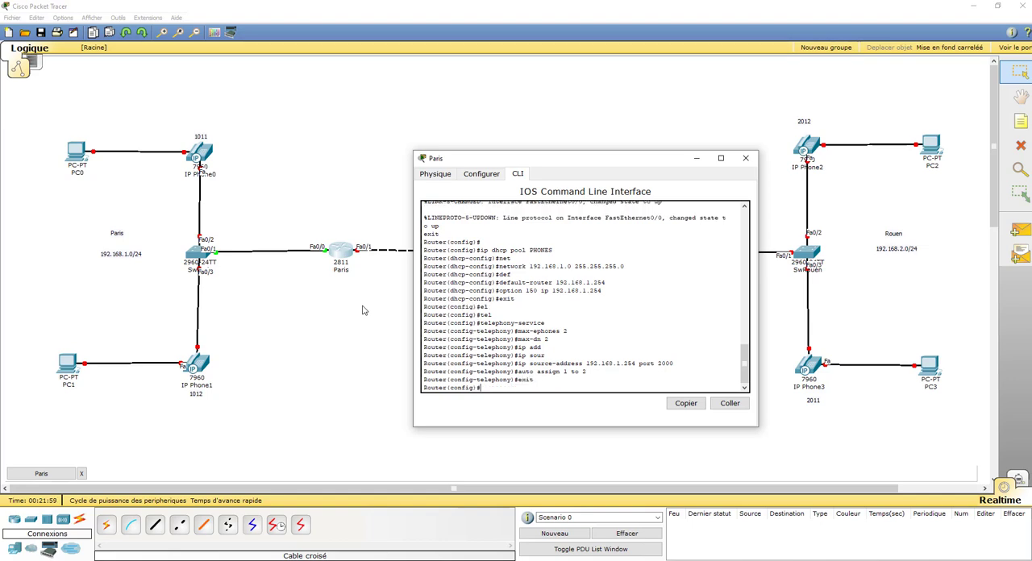
Create ephone-dn 1 on the Paris router and begin its number command with the digits 10
text(ephone-dn11)
key(Return)
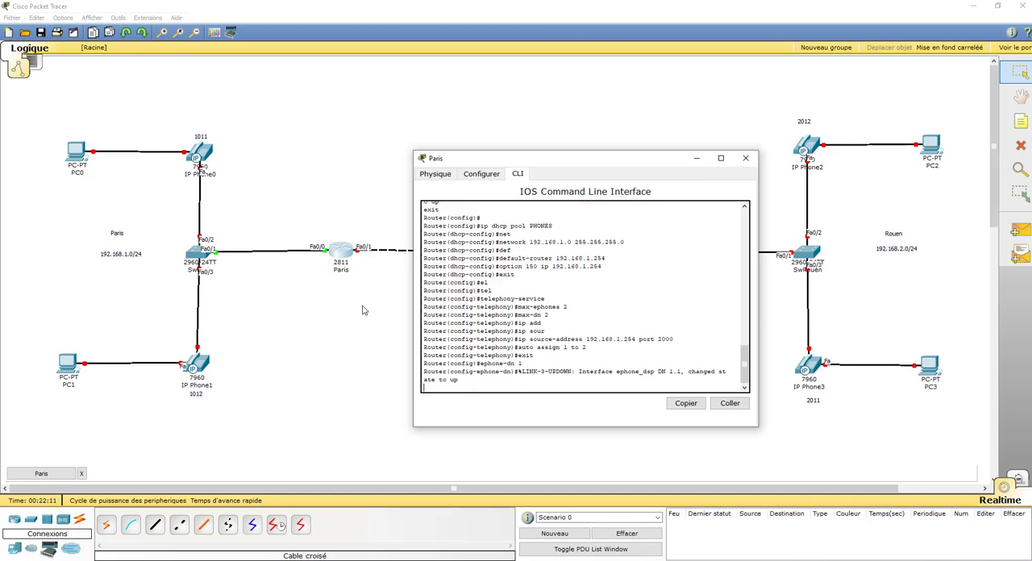
key(Return)
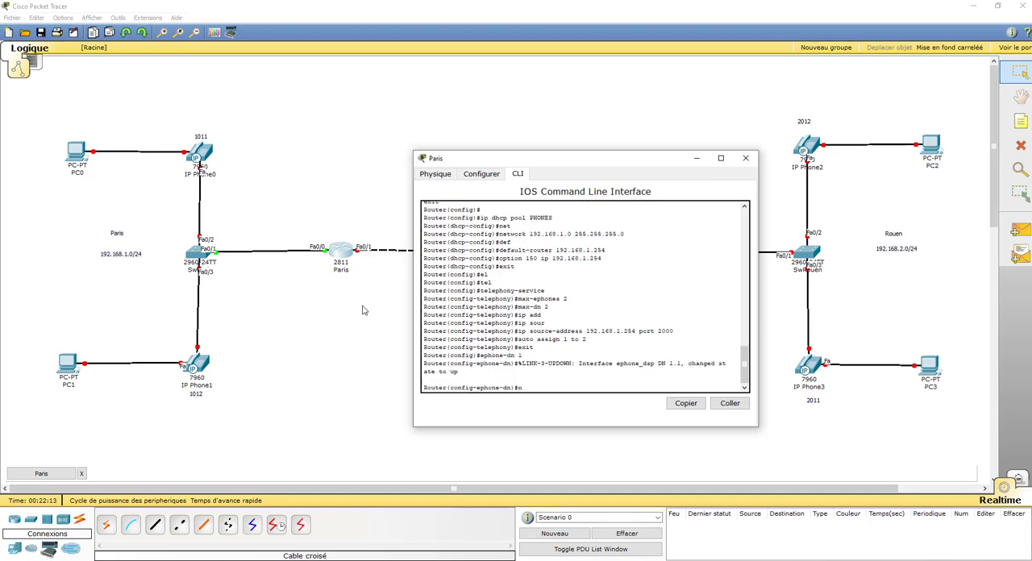
text(num)
key(Tab)
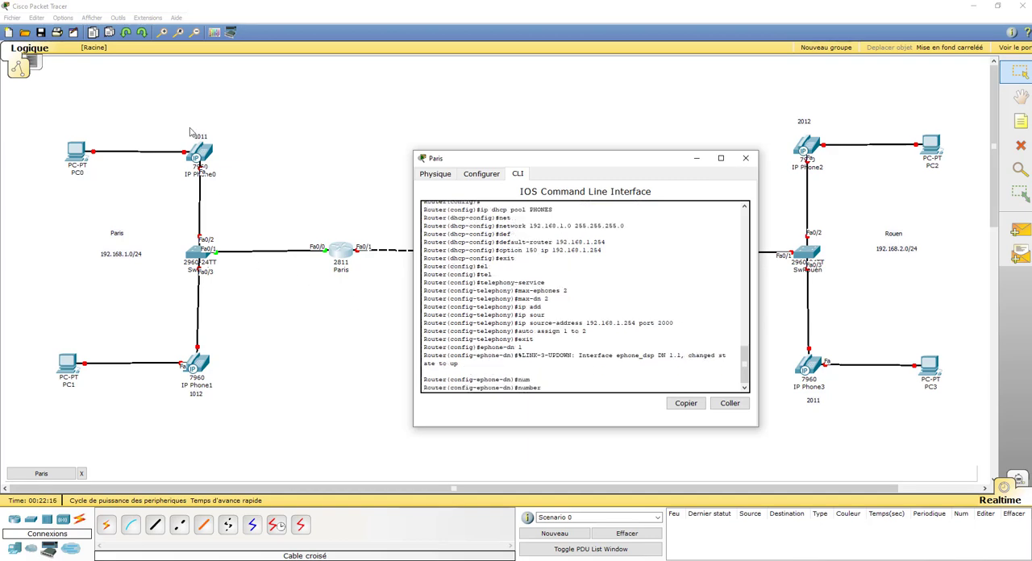
text(10)
Relabel the Paris phones on the diagram as 1001 for IP Phone0 and 1002 for IP Phone1
click(200, 137)
key(Right)
key(Right)
key(Right)
key(BackSpace)
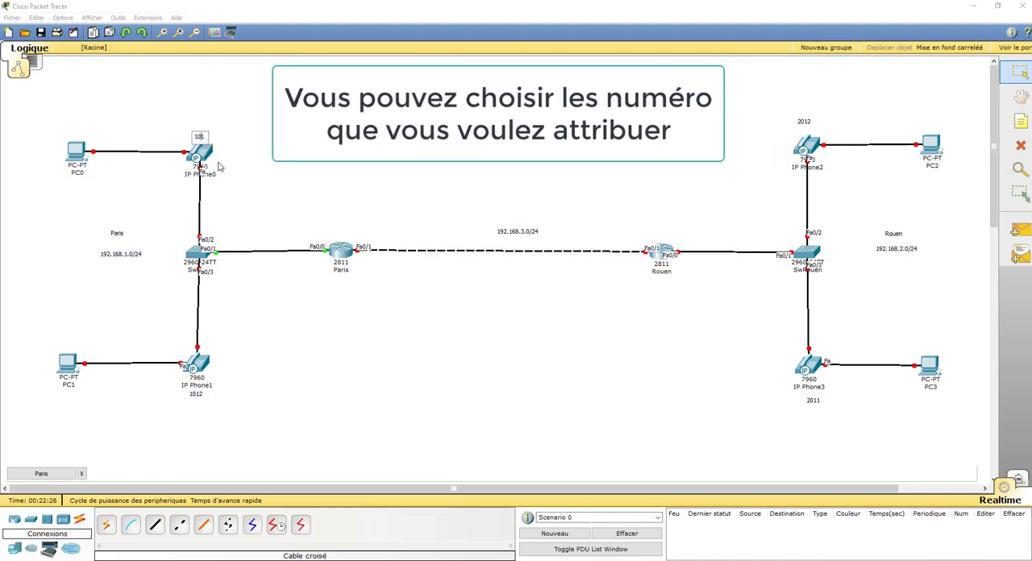
text(0)
click(197, 393)
key(BackSpace)
text(0)
Relabel the Rouen phones on the diagram as 2001 for IP Phone3 and 2002 for IP Phone2
click(813, 401)
key(BackSpace)
text(0)
click(808, 124)
key(BackSpace)
text(0)
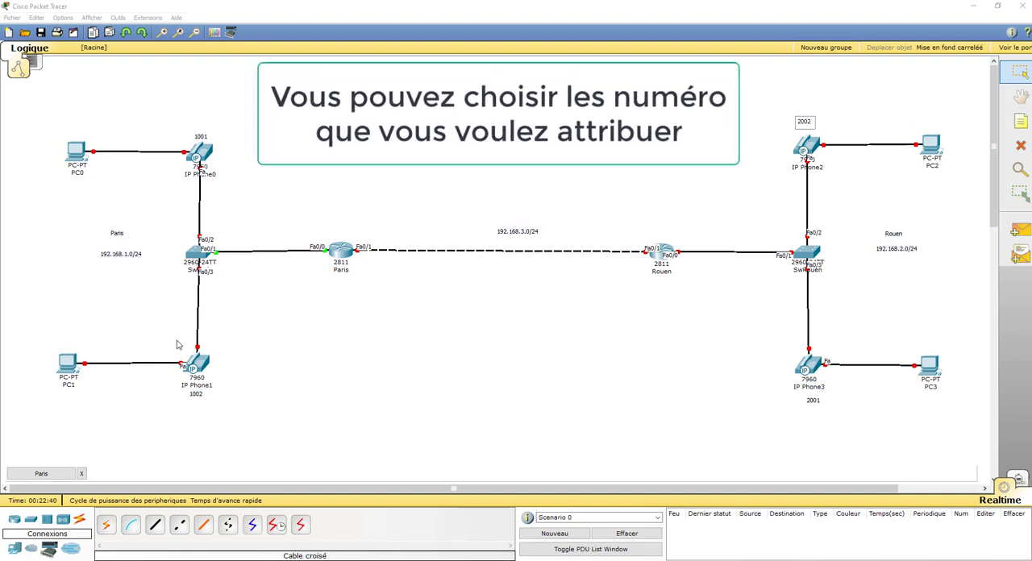
Assign number 1001 to ephone-dn 1 on the Paris router and create ephone-dn 2
click(37, 474)
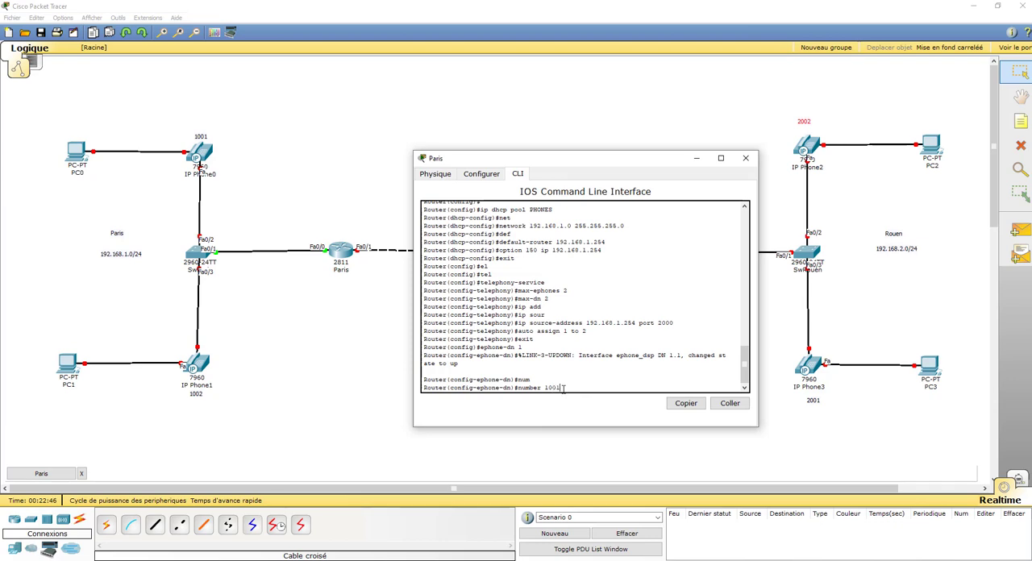
key(Return)
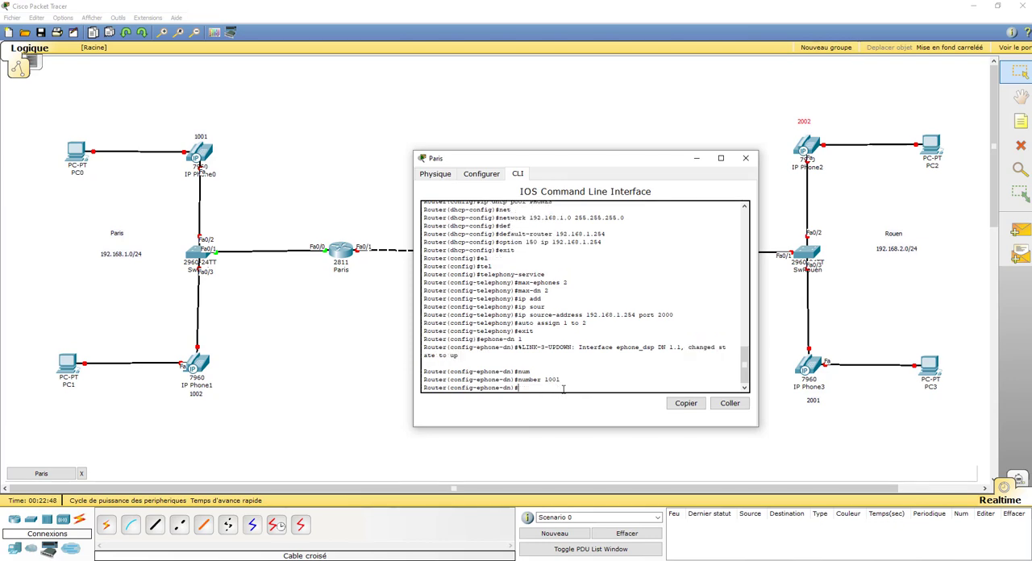
text(ephone-dn 1)
key(BackSpace)
text(2)
key(Return)
Assign number 1002 to ephone-dn 2 and exit to global configuration
key(Return)
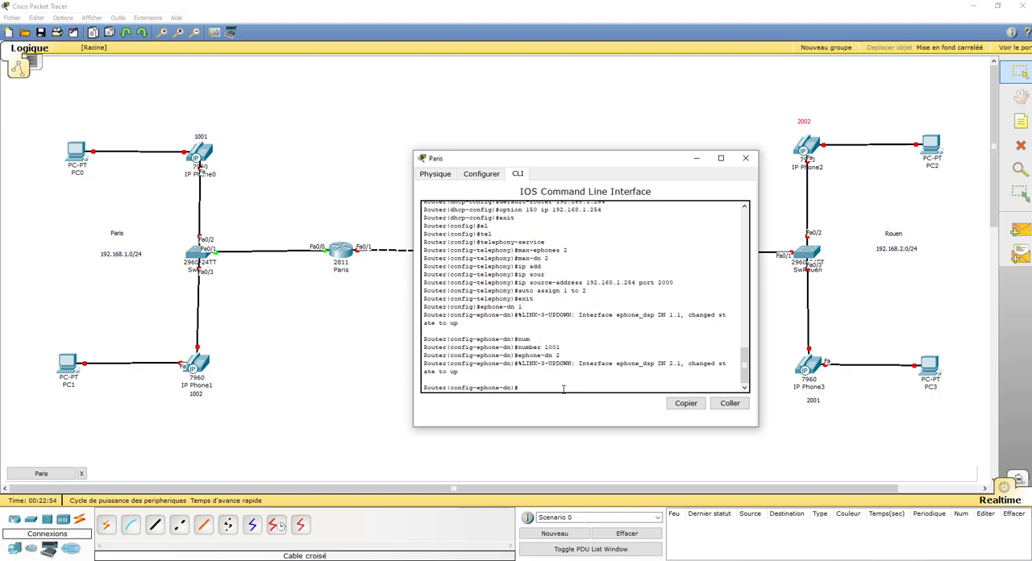
key(Up)
key(Up)
text(2)
key(Return)
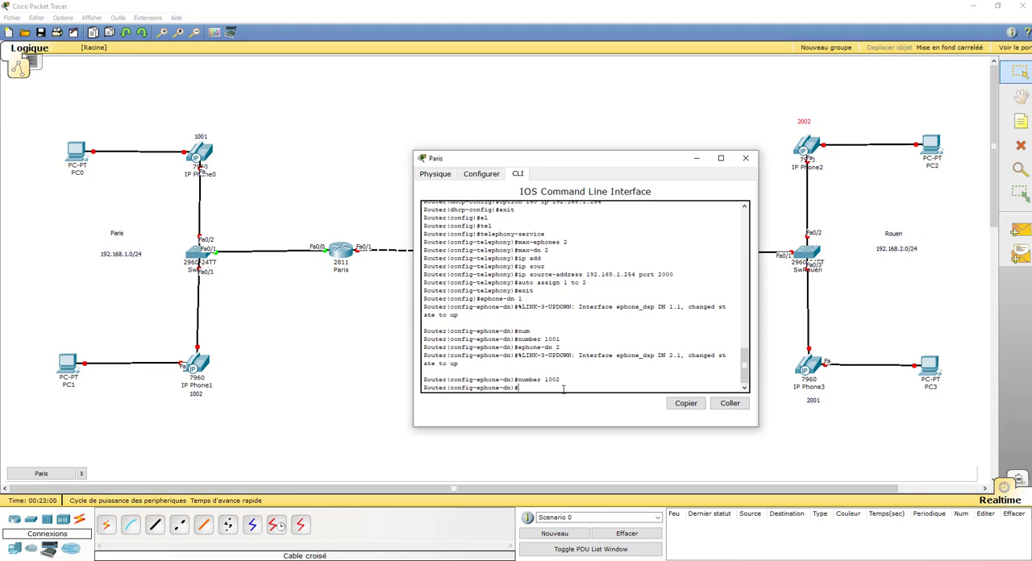
text(exit)
key(Return)
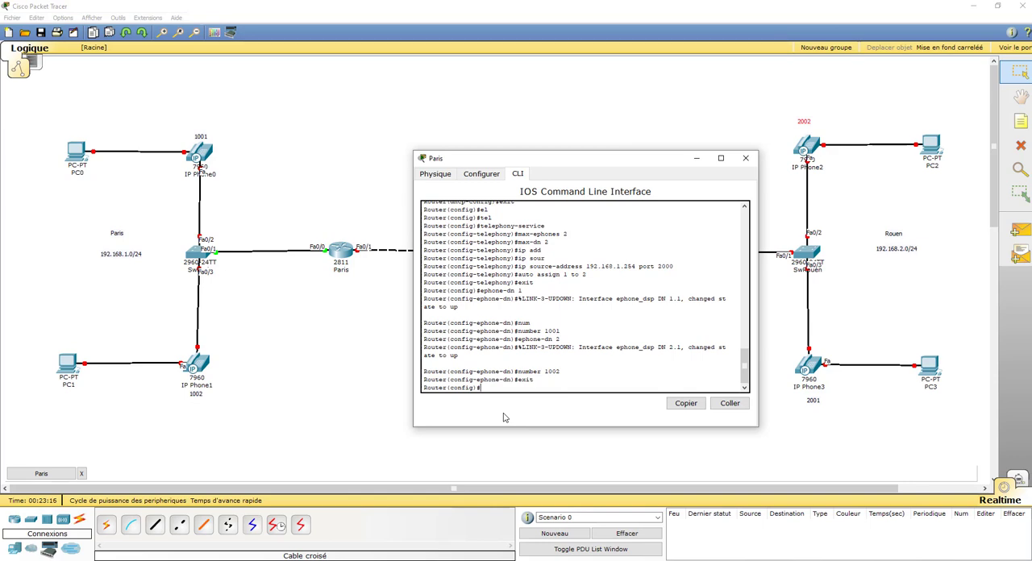
Enter configuration of interface fastEthernet 0/1 on the Paris router
text(inter)
key(Tab)
text(fas)
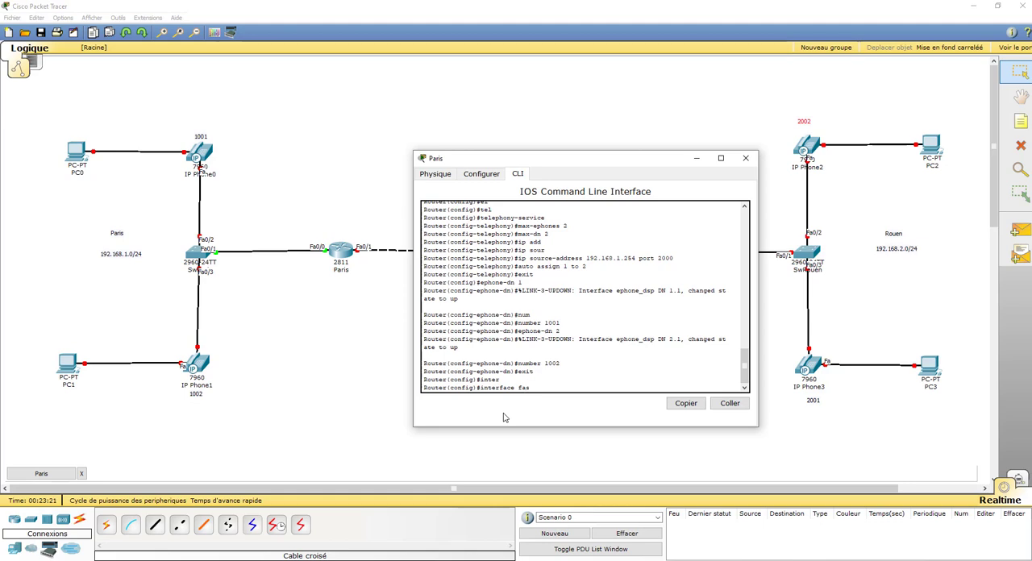
key(Tab)
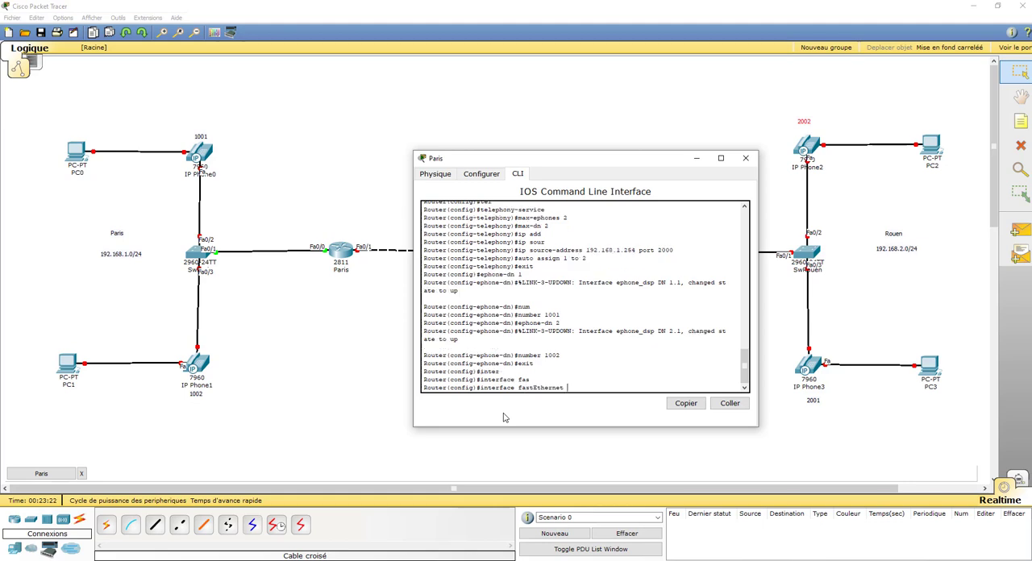
text(0/1)
key(Return)
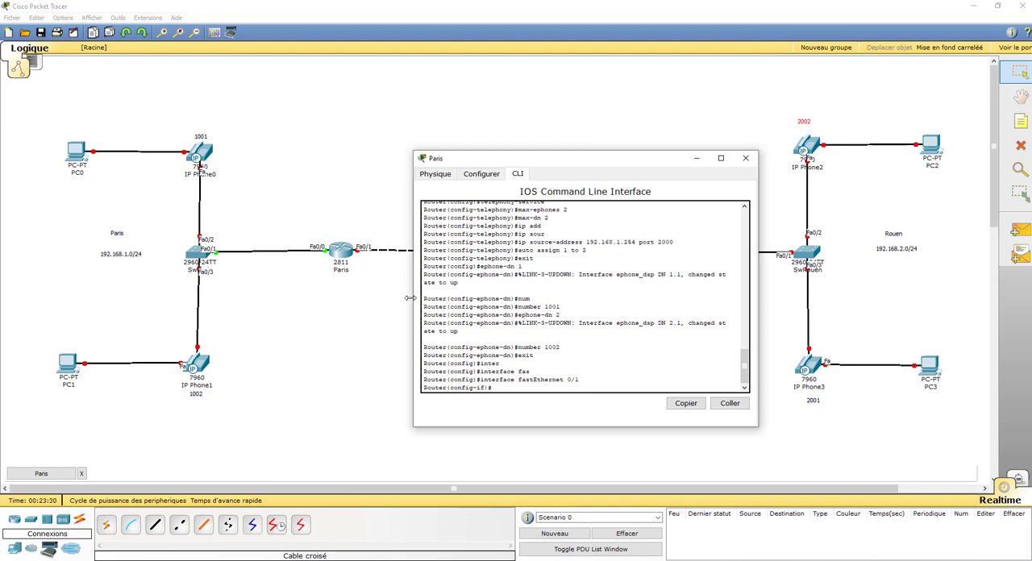
Give interface fastEthernet 0/1 the IP address 192.168.3.200 with mask 255.255.255.0
text(ip add)
key(Tab)
text(1)
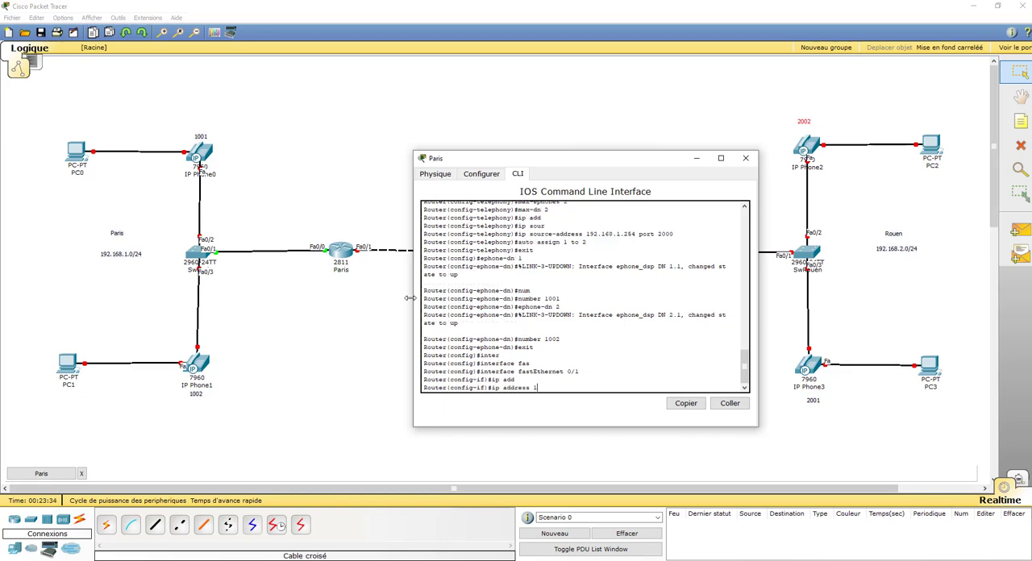
text(92.168.)
drag(567, 158, 697, 166)
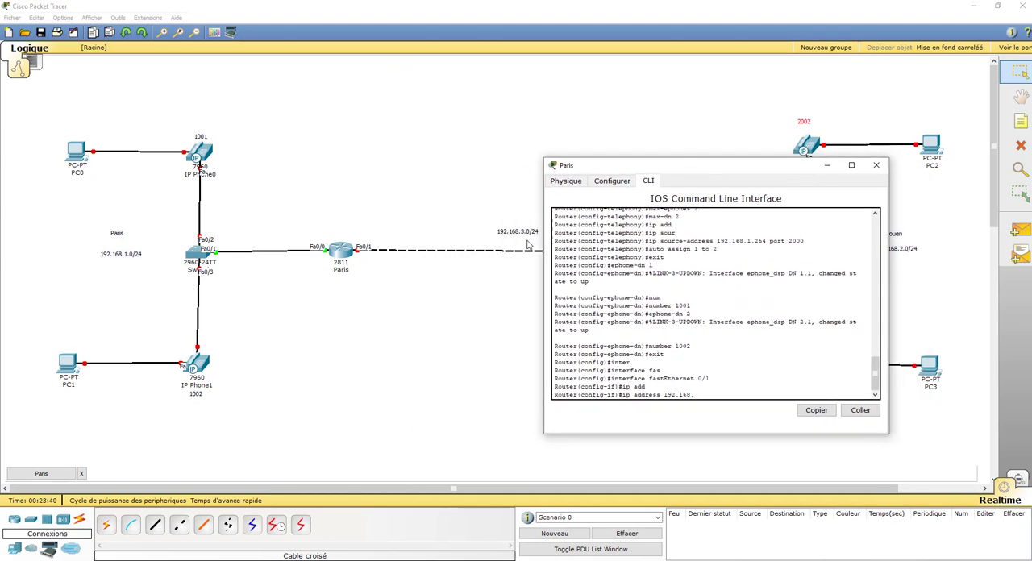
text(3.200 255.255.255.0)
key(Return)
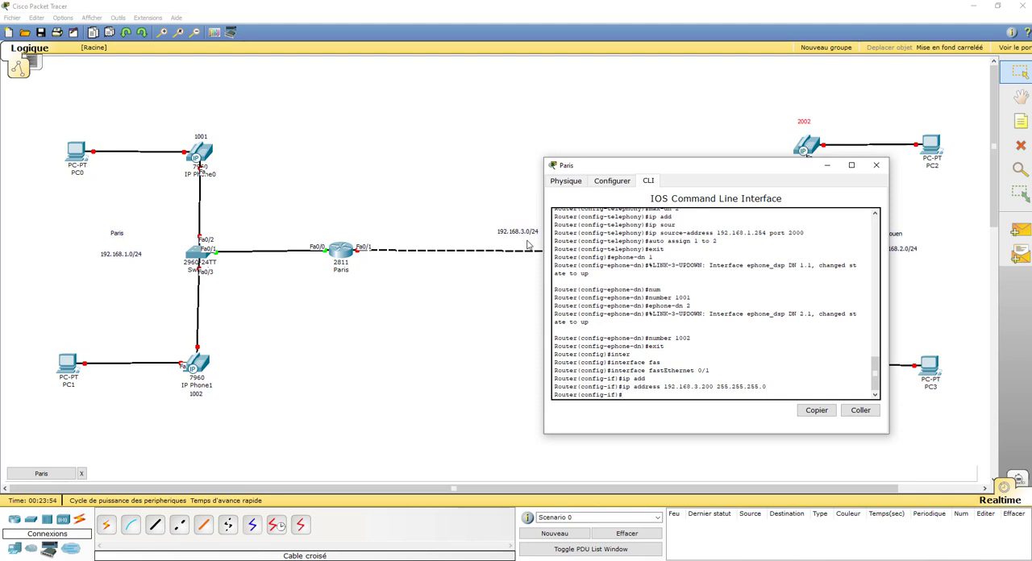
Enable interface fastEthernet 0/1 with no shutdown and exit to global configuration
text(no sh)
key(Tab)
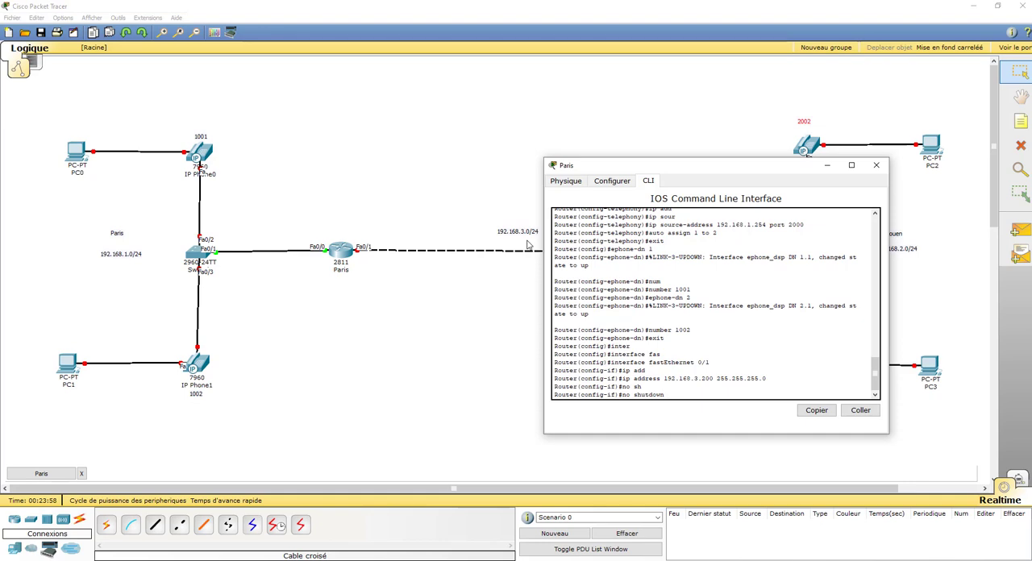
key(Return)
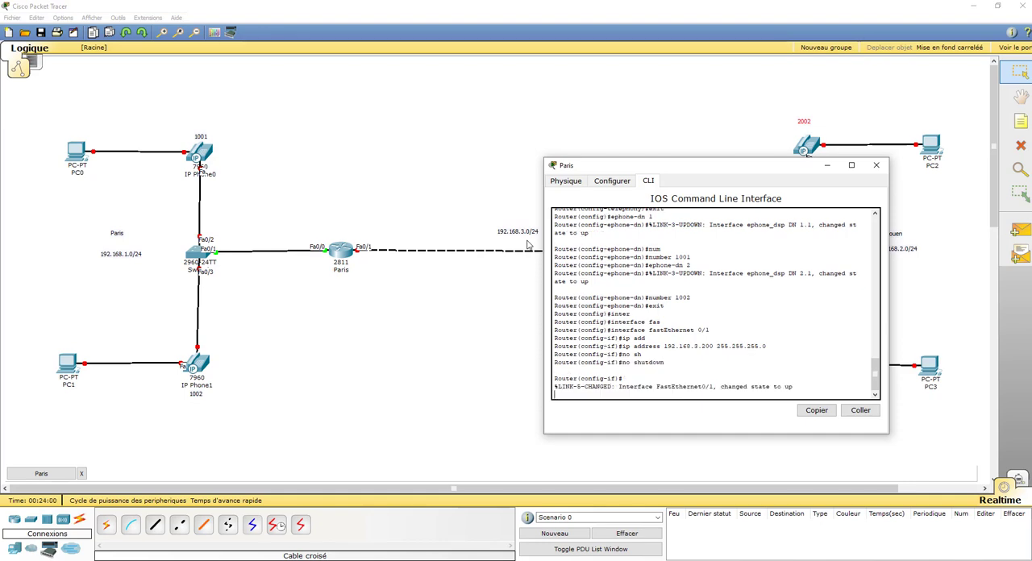
key(Return)
drag(745, 171, 499, 163)
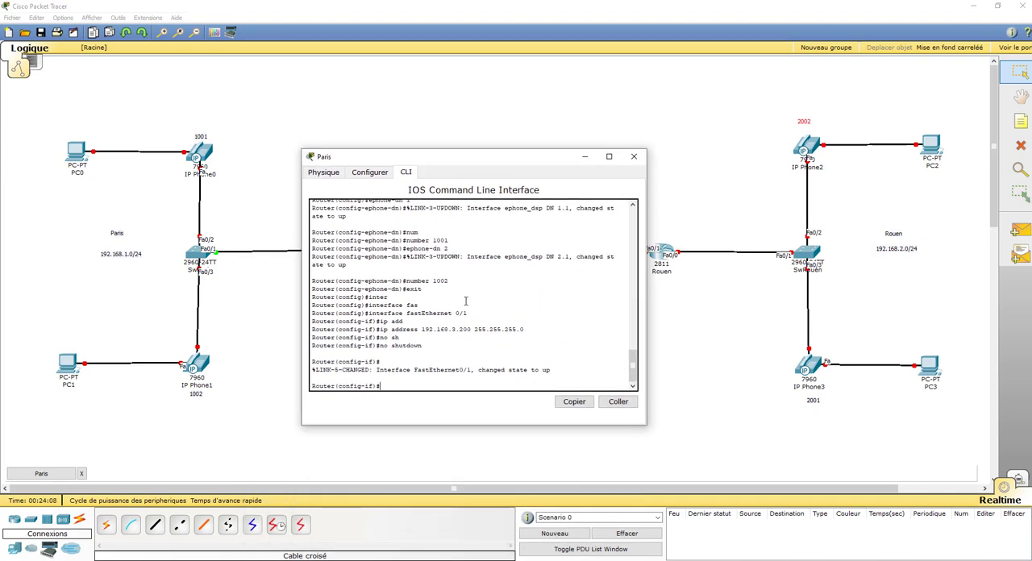
text(exit)
key(Return)
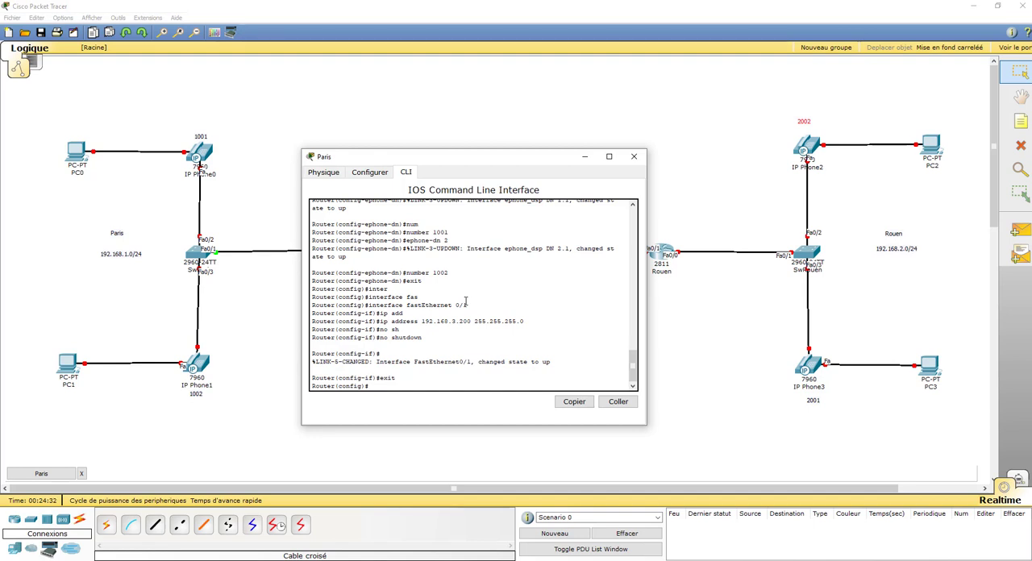
Add a static route on the Paris router to 192.168.2.0 255.255.255.0 via 192.168.3.250
text(ip route 192.168.2.0)
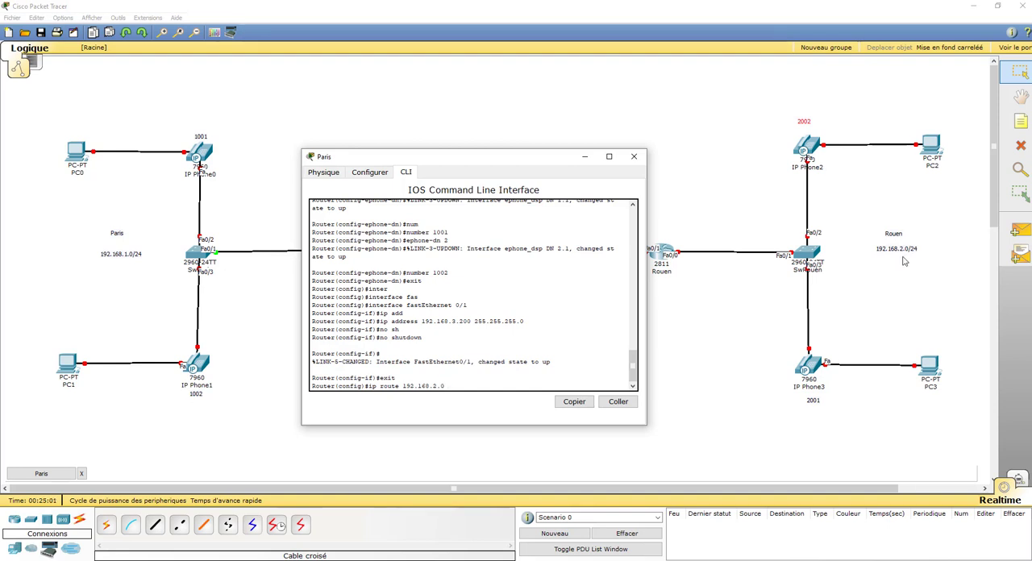
text(255.255.255.0)
drag(519, 159, 424, 155)
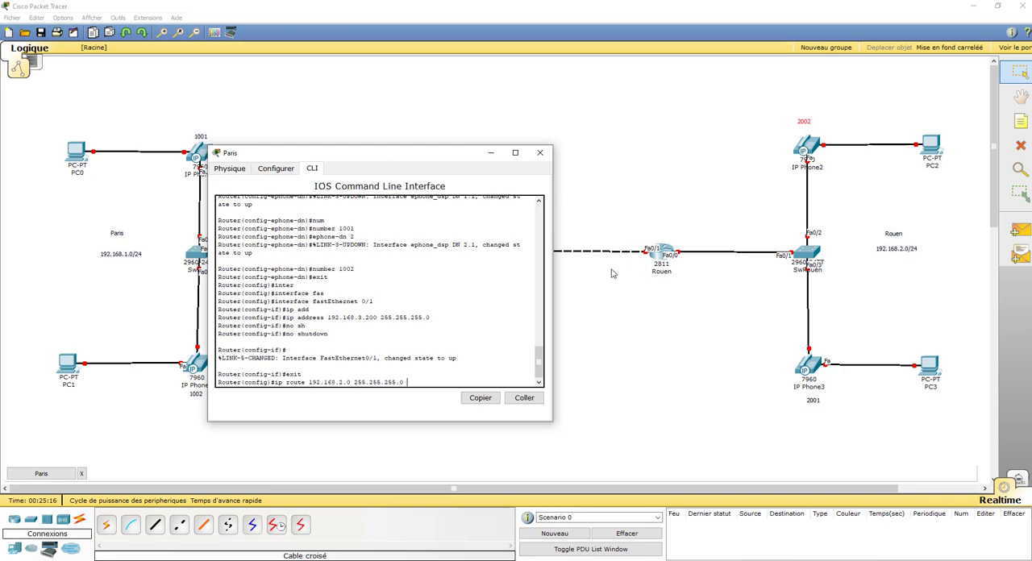
text(192.168.3.254)
key(BackSpace)
key(Return)
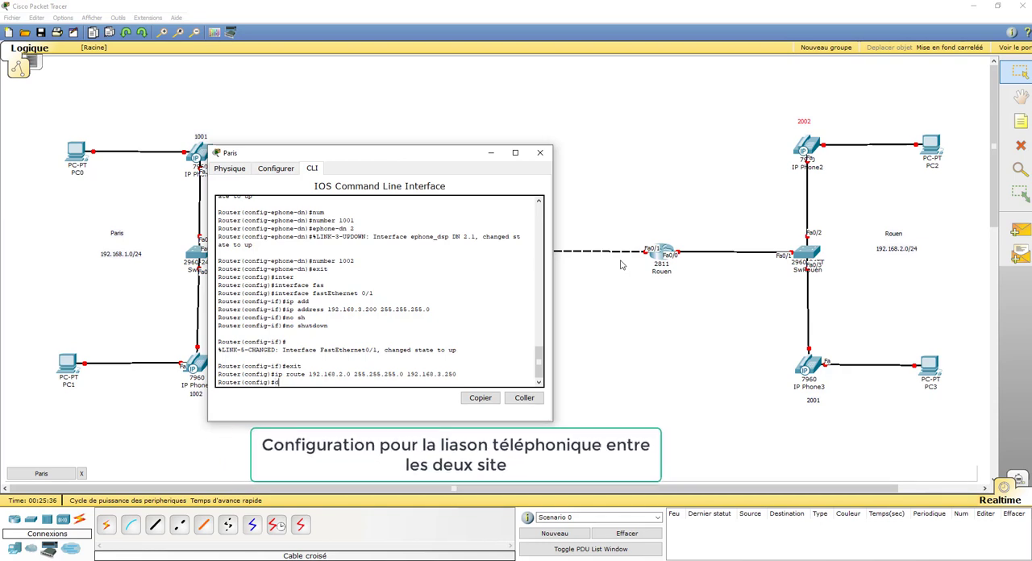
Create the VoIP dial peer 1000 on the Paris router with dial-peer voice 1000 voip
text(dial)
key(Tab)
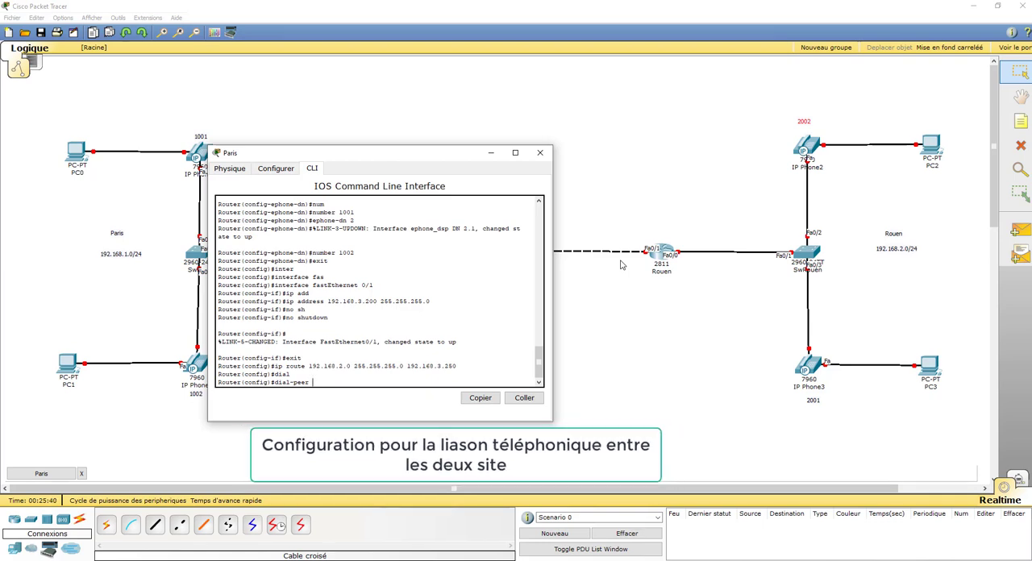
text(voice )
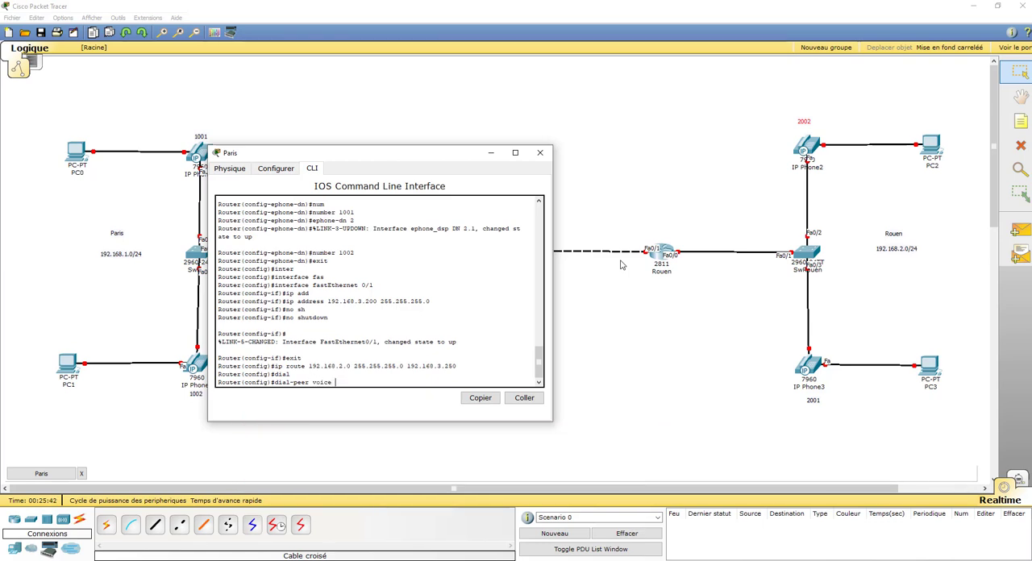
text(1000 voip)
key(Return)
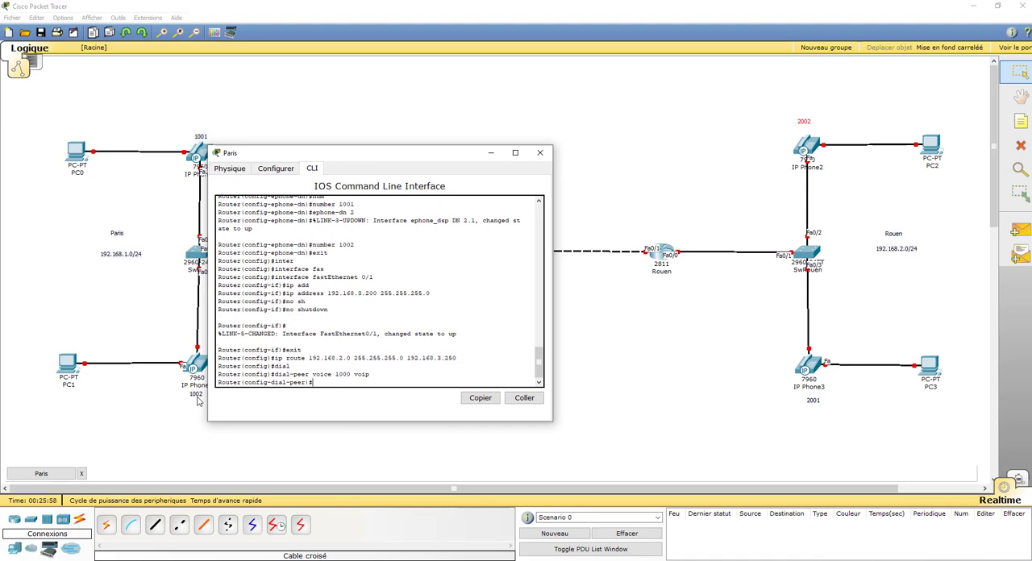
Set the session target of dial peer 1000 to ipv4:192.168.3.250
text(sess)
key(Tab)
text(tar)
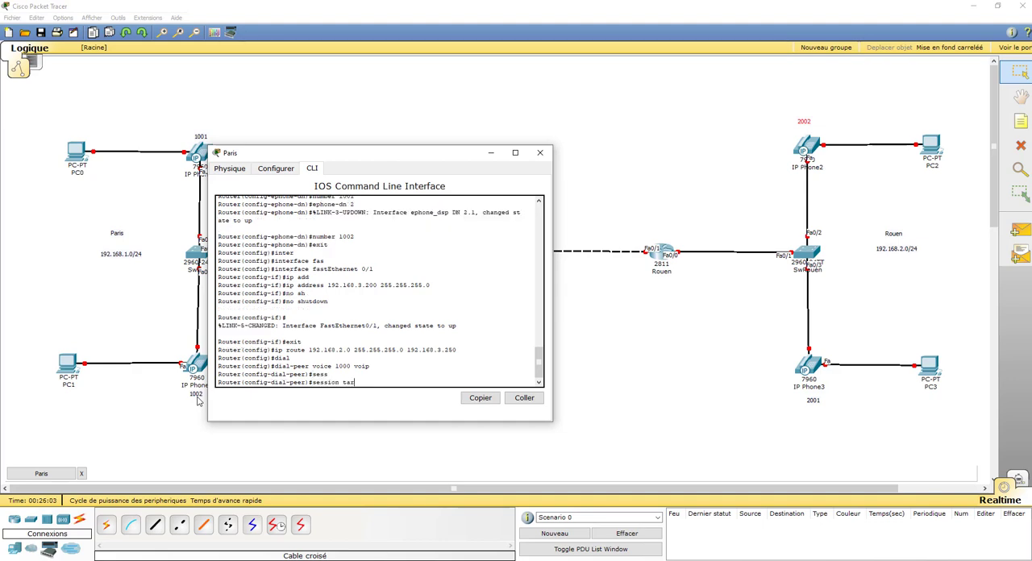
key(Tab)
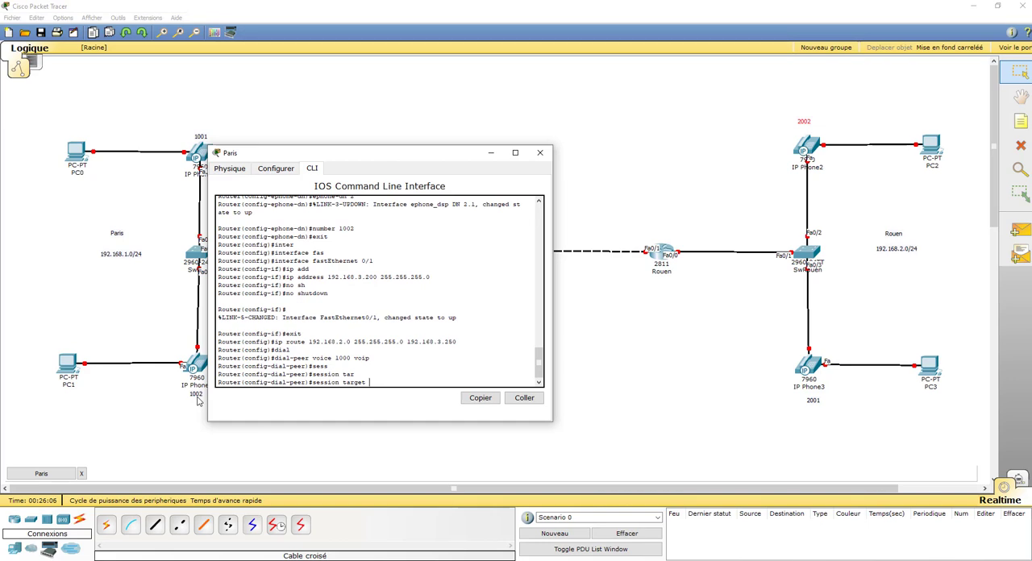
text(ipv4:)
text(192.168.3.250)
key(Return)
text(des)
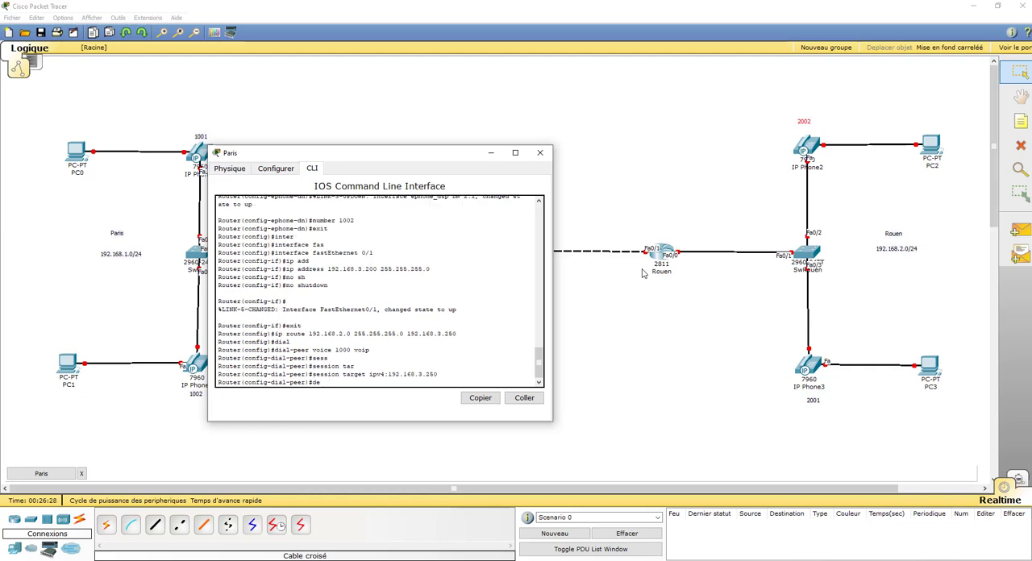
key(Tab)
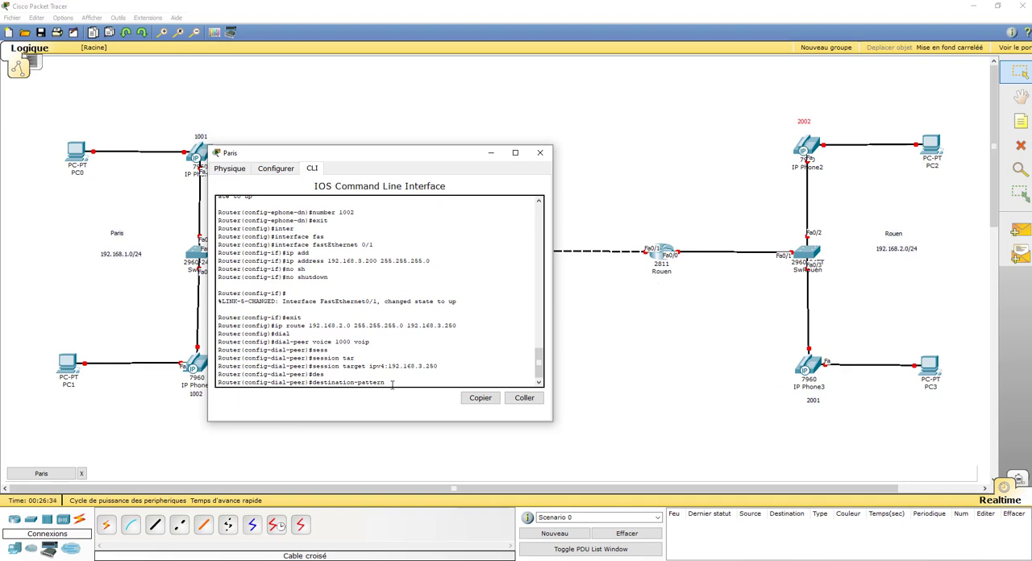
scroll(393, 385, up, 2)
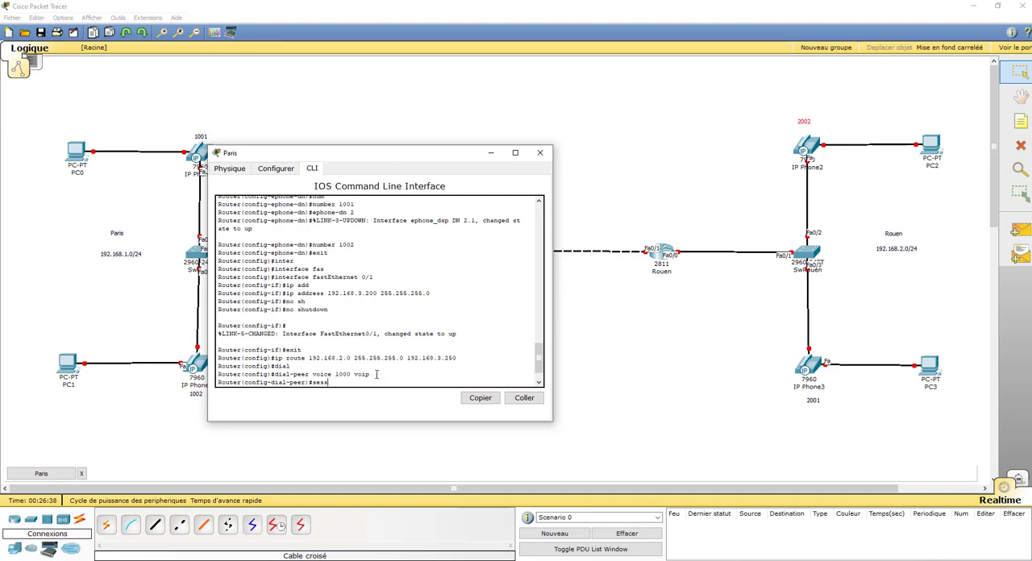
scroll(398, 410, down, 2)
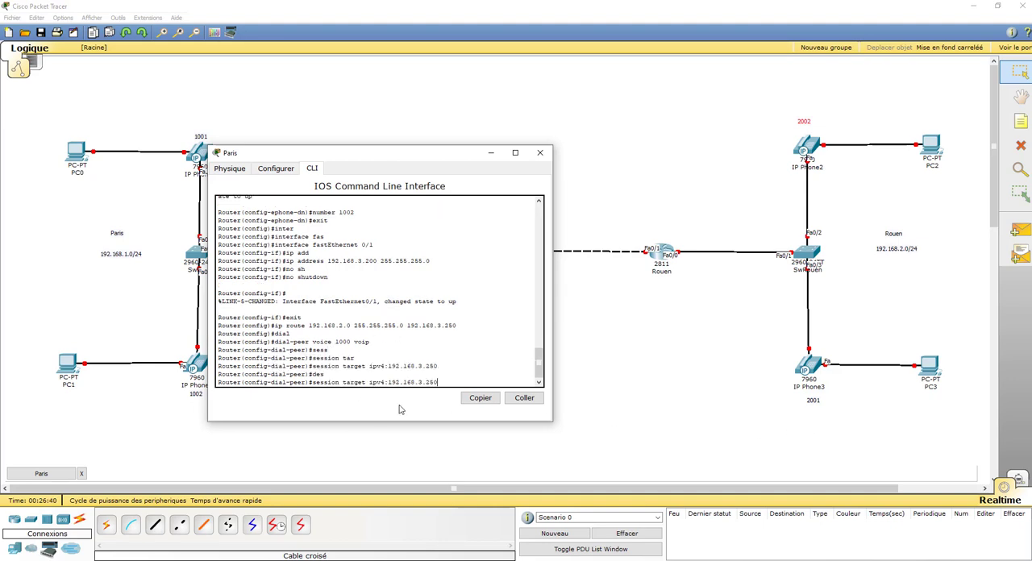
Set the destination pattern of dial peer 1000 to 2... and end the configuration session
key(Up)
key(Up)
key(Up)
key(BackSpace)
key(BackSpace)
key(BackSpace)
key(BackSpace)
key(BackSpace)
key(BackSpace)
key(BackSpace)
key(BackSpace)
key(BackSpace)
key(BackSpace)
key(BackSpace)
key(BackSpace)
key(BackSpace)
key(BackSpace)
key(BackSpace)
key(BackSpace)
key(BackSpace)
key(BackSpace)
key(BackSpace)
key(BackSpace)
text(es)
key(Tab)
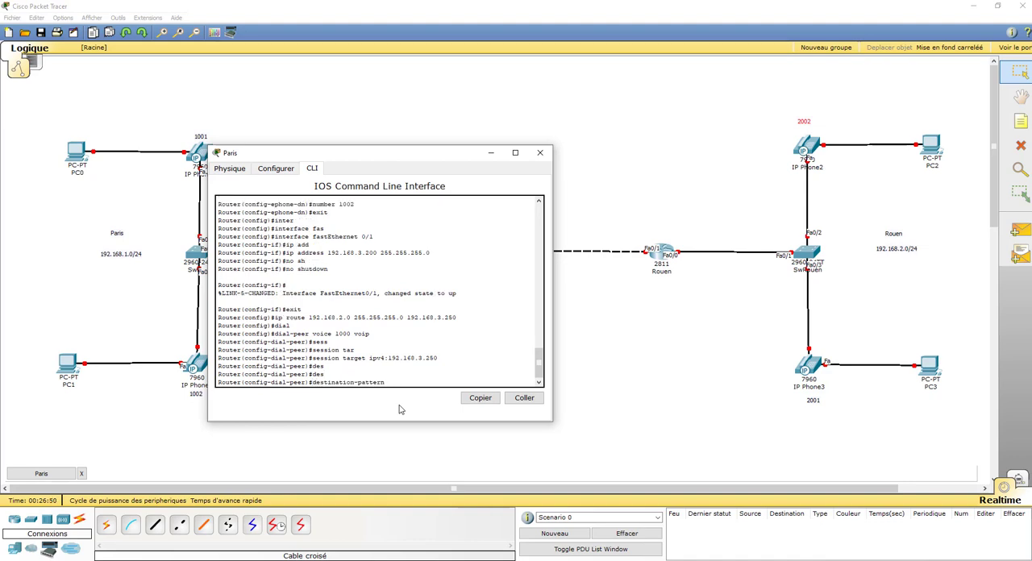
text(2...)
key(Return)
text(end)
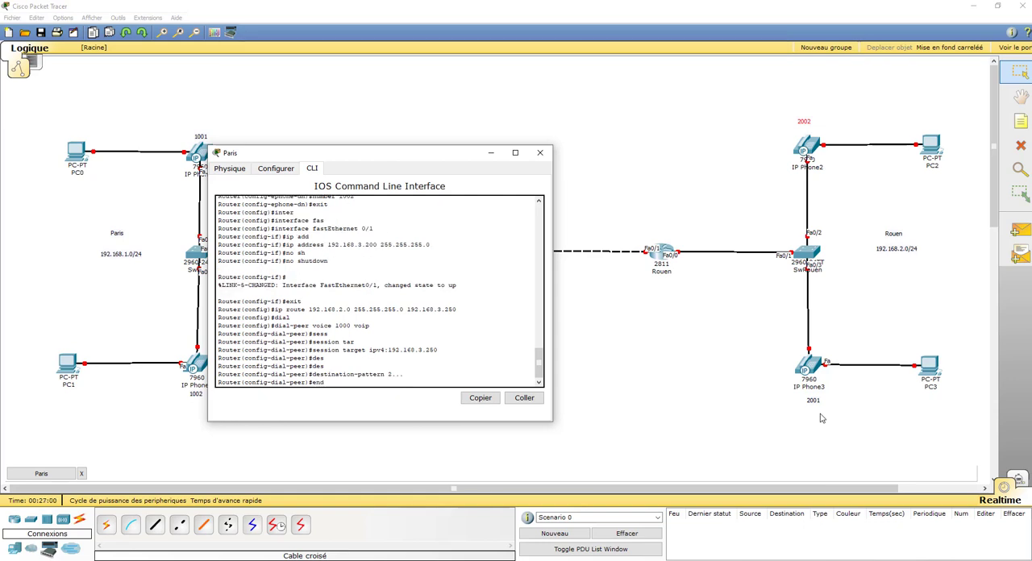
key(Return)
key(Return)
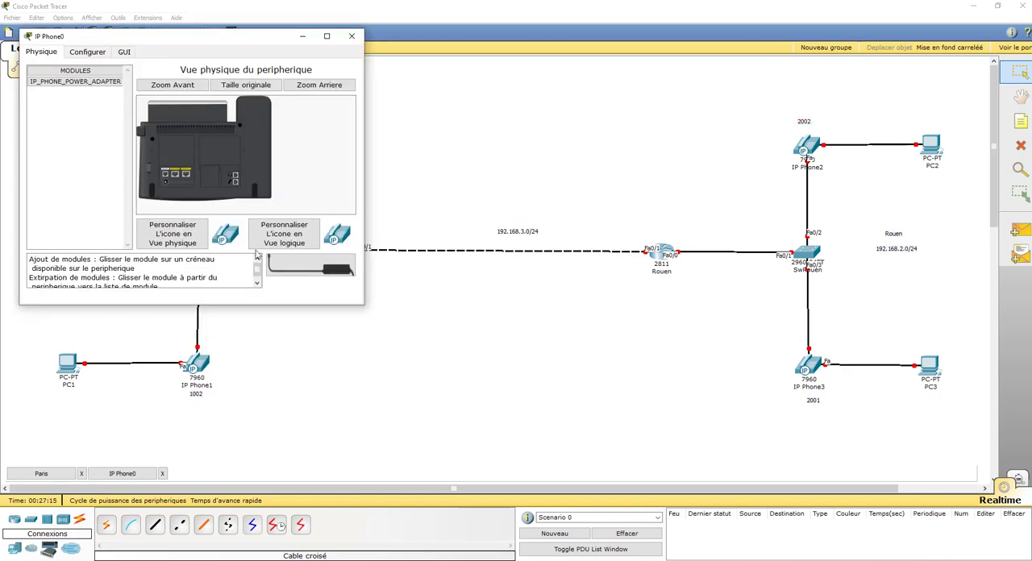
Attach the power adapter to IP Phone0 and display its phone interface
drag(311, 268, 171, 188)
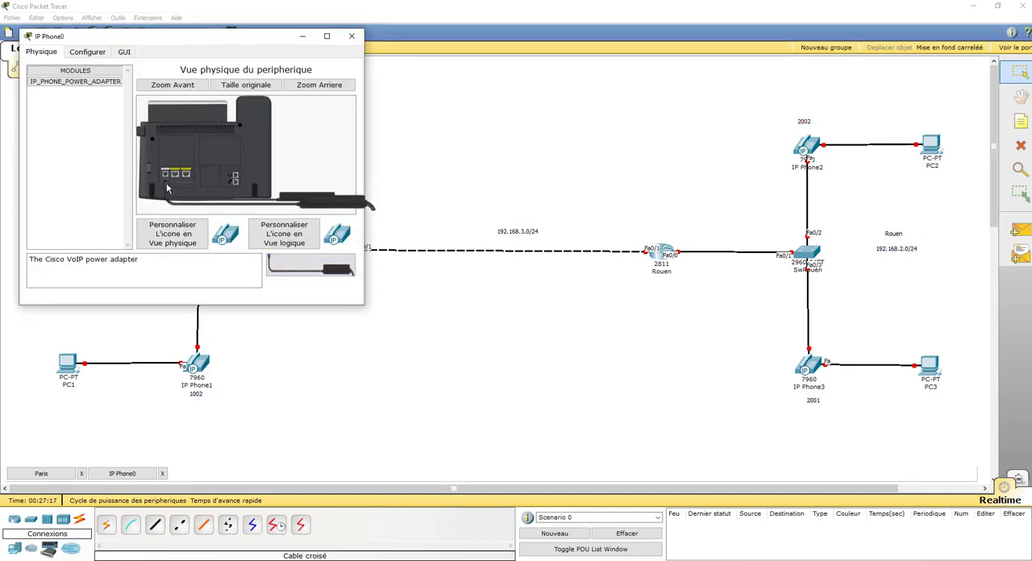
click(125, 52)
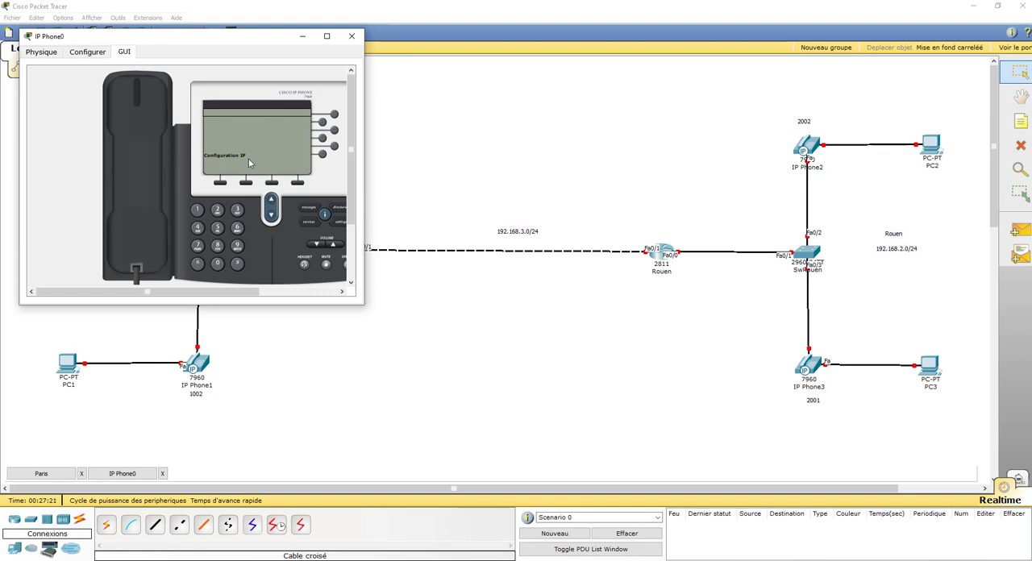
drag(503, 64, 429, 59)
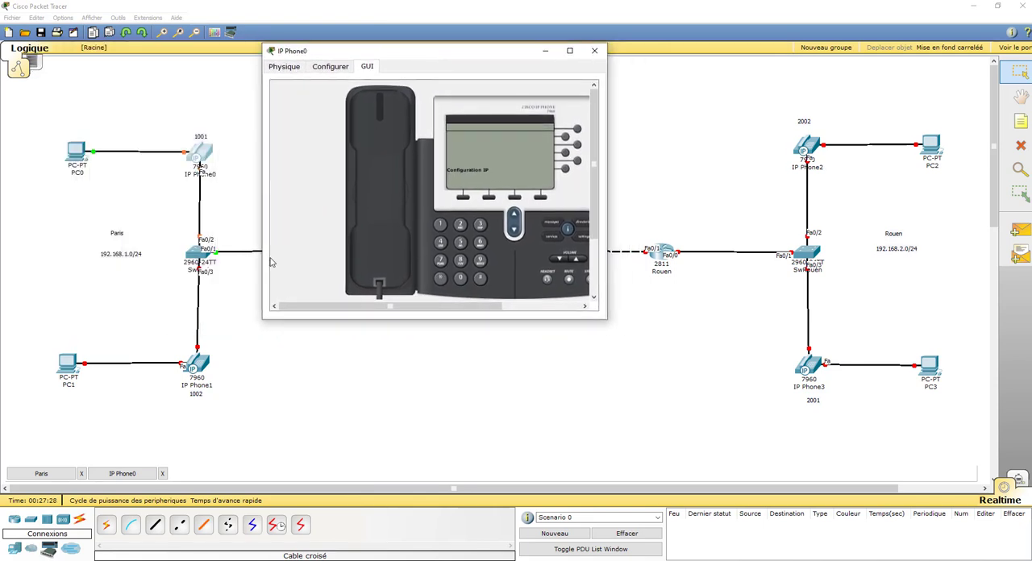
Attach the power adapter to IP Phone1 and display its phone interface side by side with IP Phone0
click(199, 370)
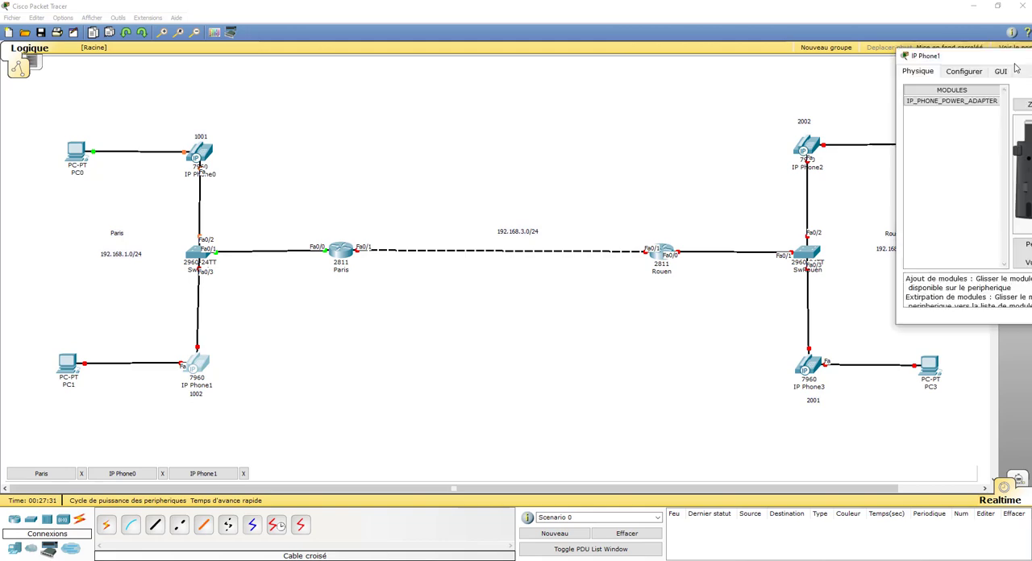
drag(944, 46, 801, 56)
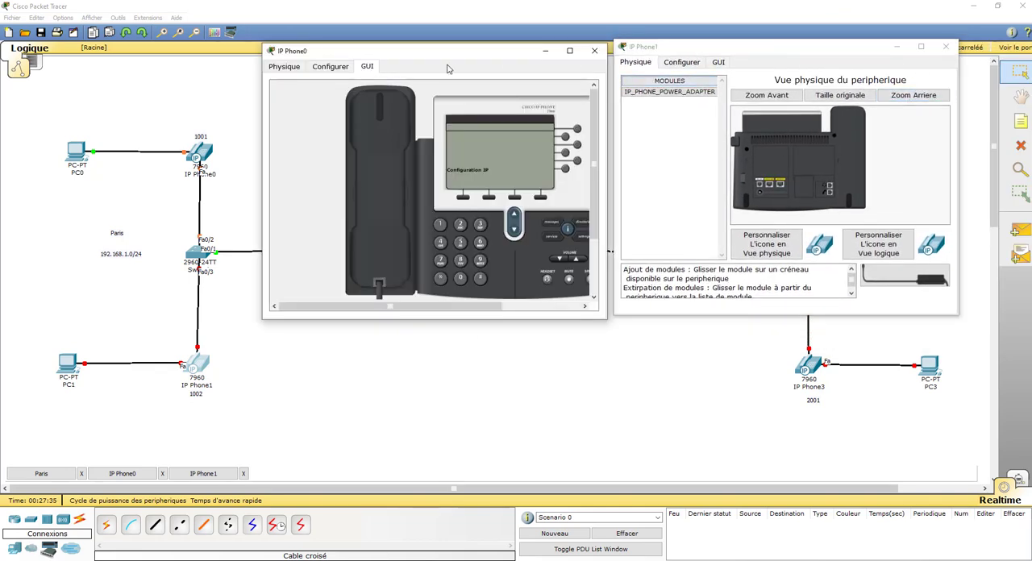
drag(442, 59, 453, 105)
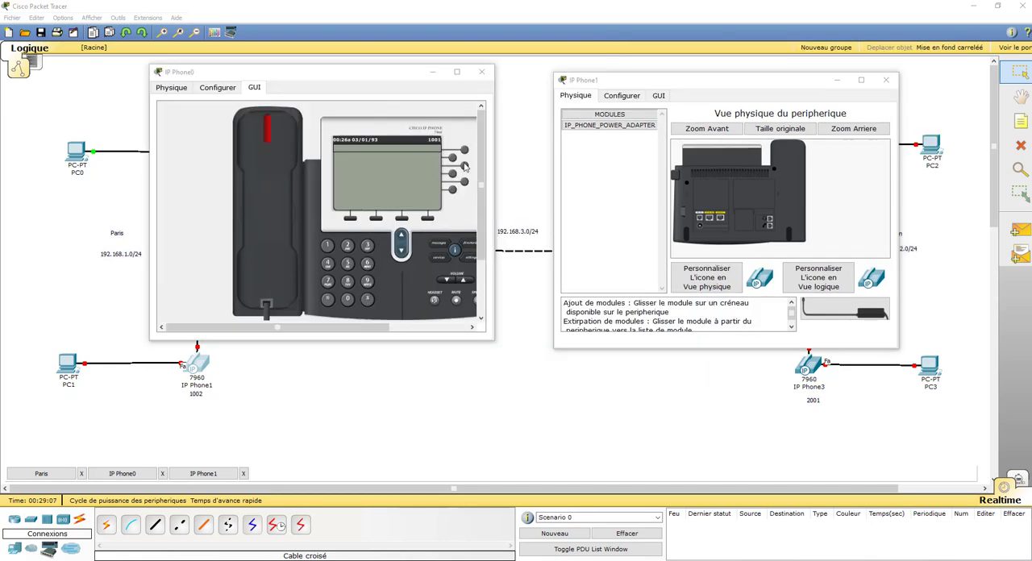
drag(839, 313, 699, 225)
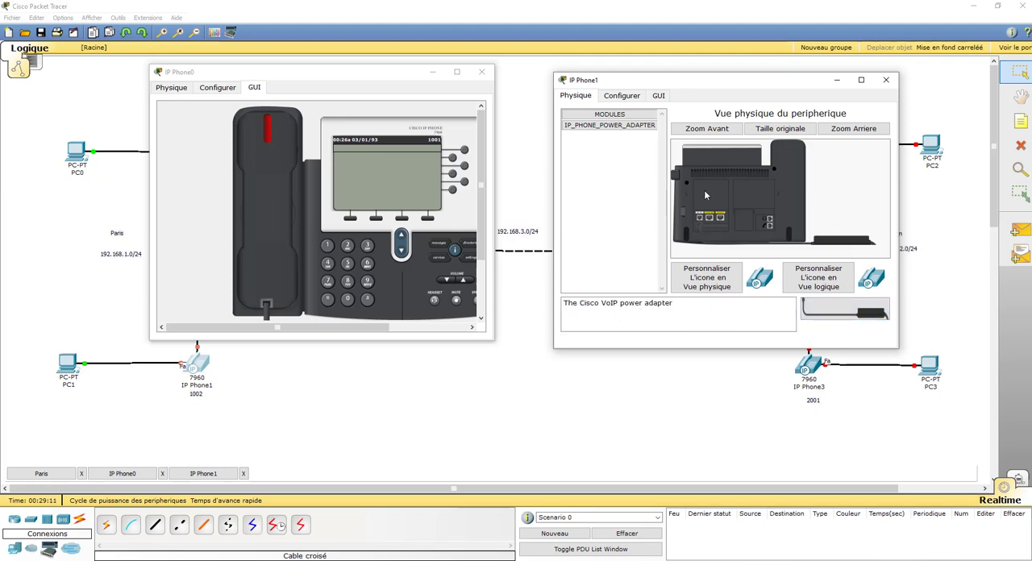
click(659, 96)
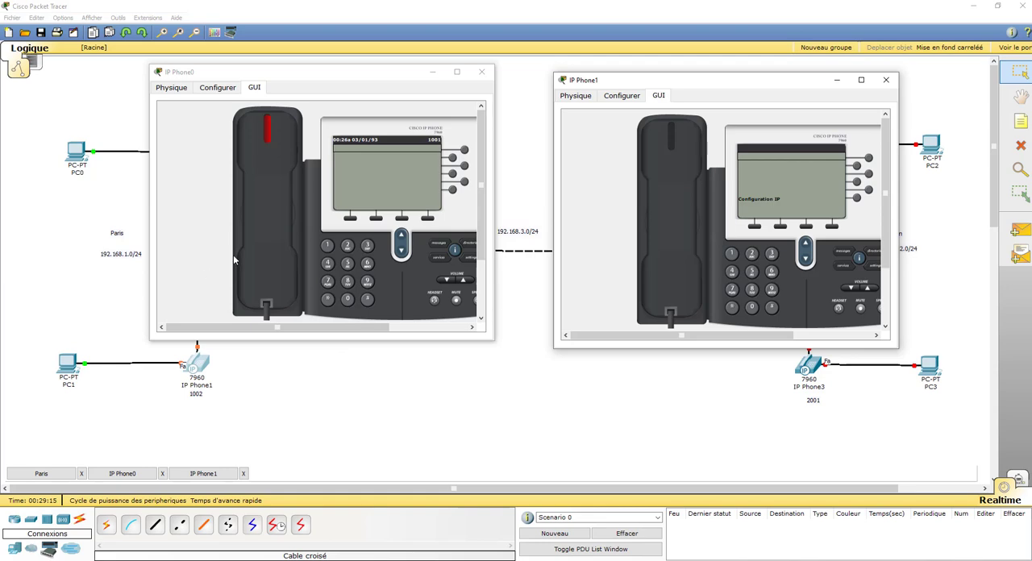
drag(283, 75, 337, 84)
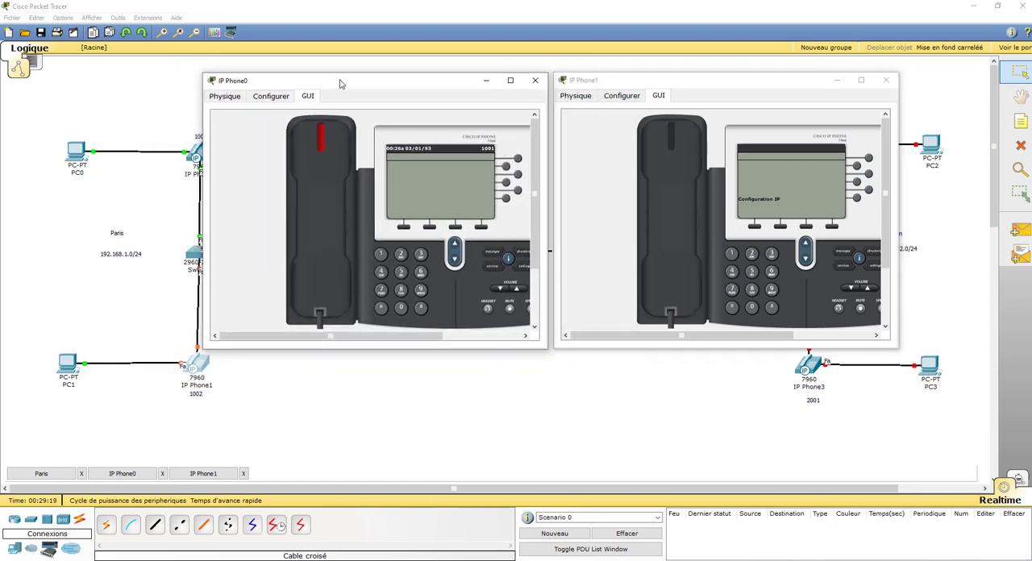
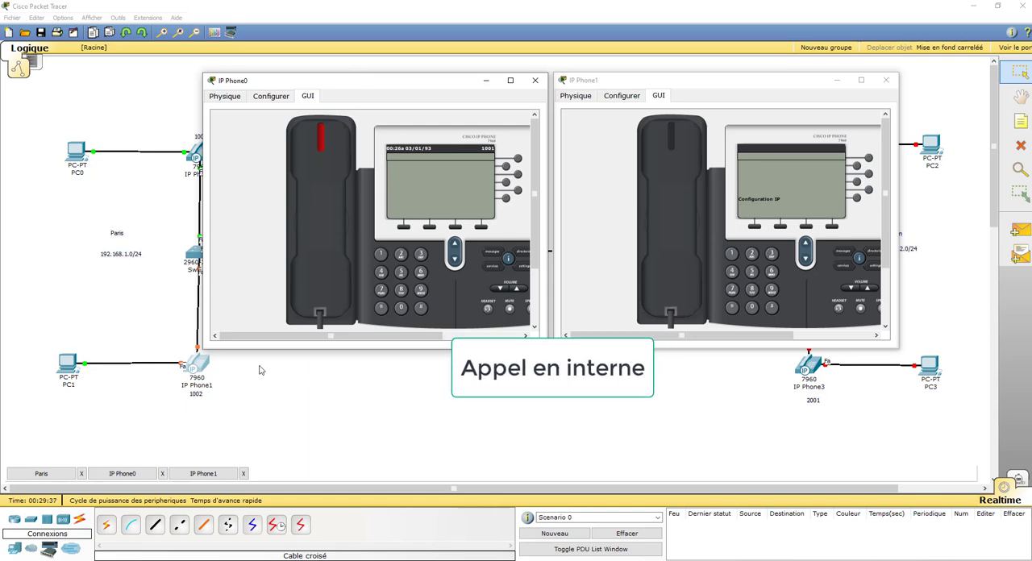
Bring up the Paris router's console beside the phones and check it for phone registration messages
click(44, 475)
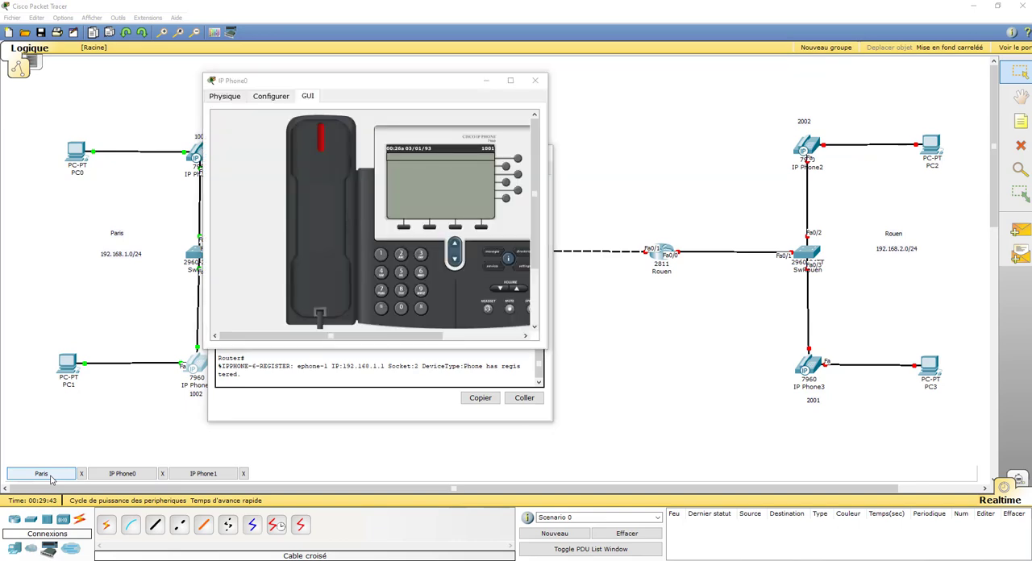
click(298, 417)
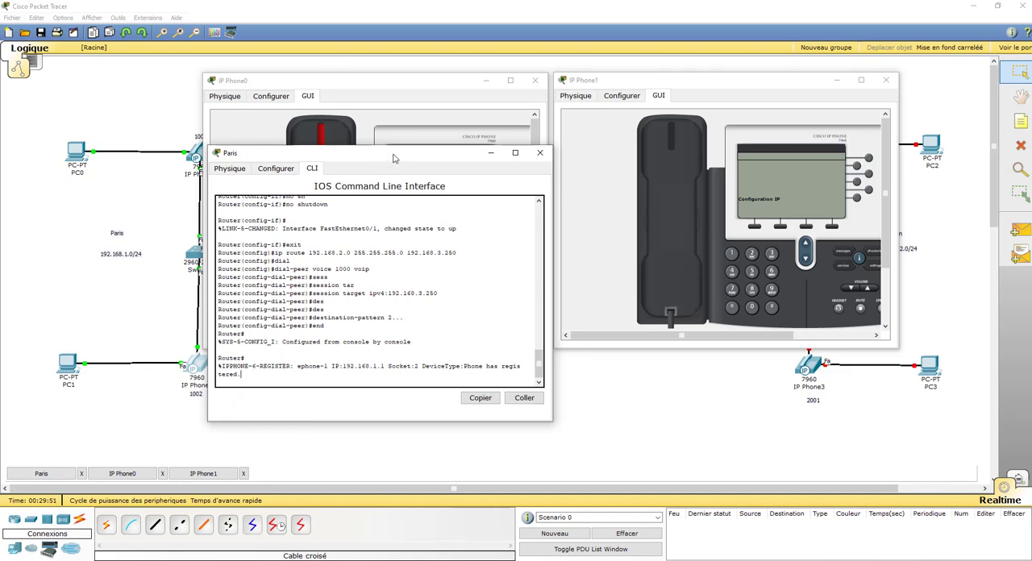
drag(393, 154, 379, 214)
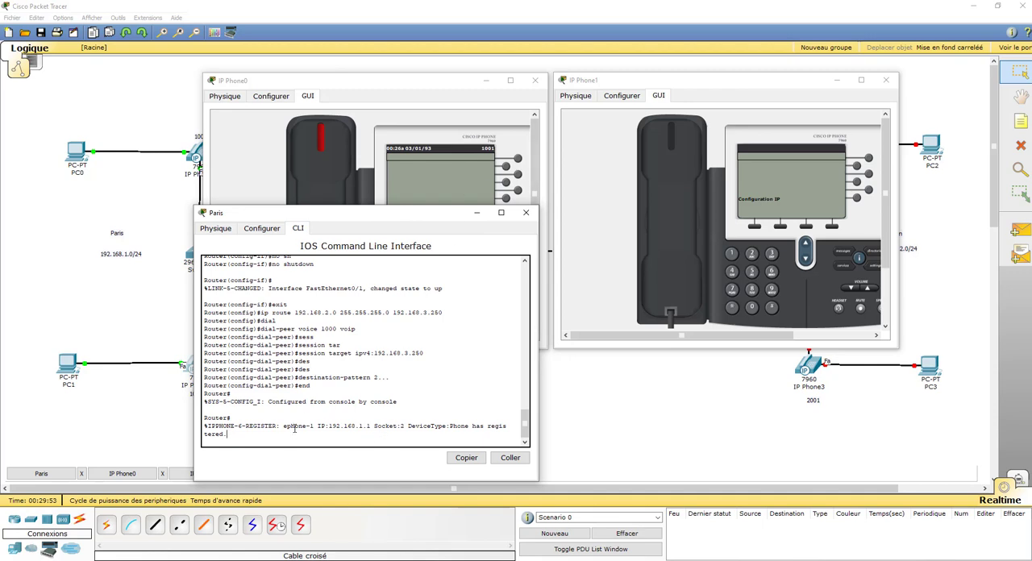
key(Return)
key(Return)
key(Return)
key(Return)
key(Return)
key(Return)
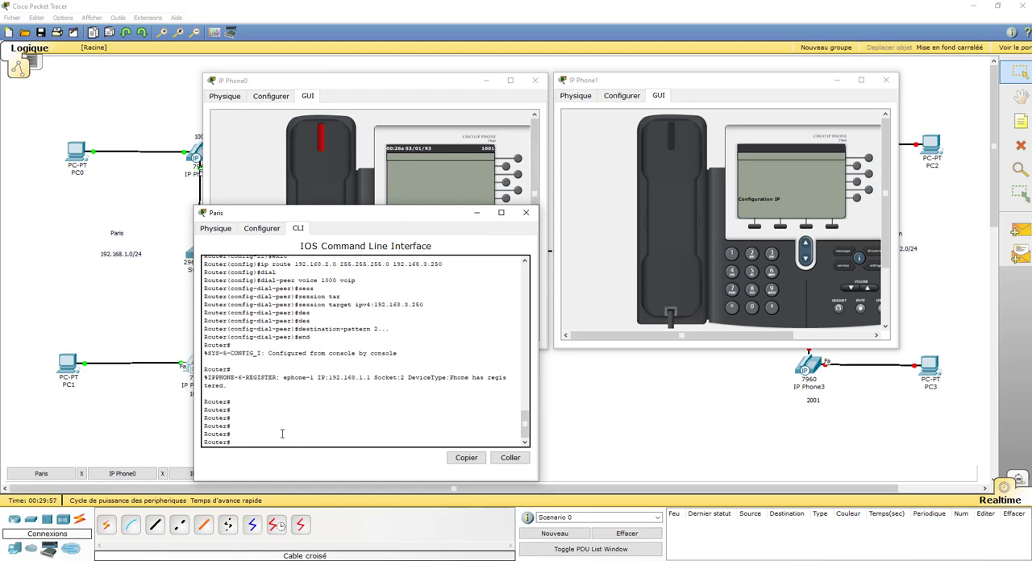
drag(355, 220, 420, 218)
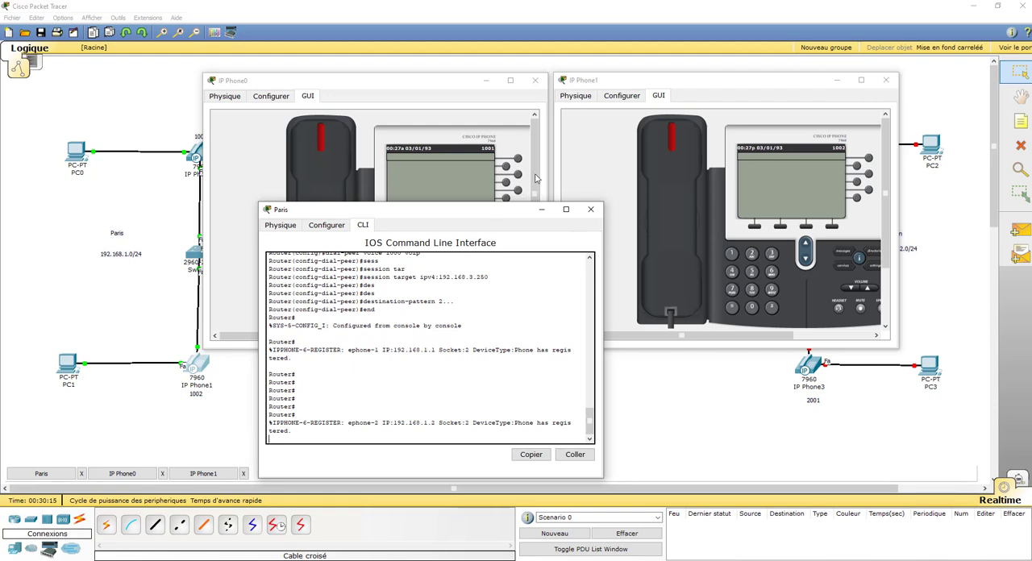
Call extension 1001 from IP Phone1, answer on IP Phone0, and hang up both handsets
click(408, 84)
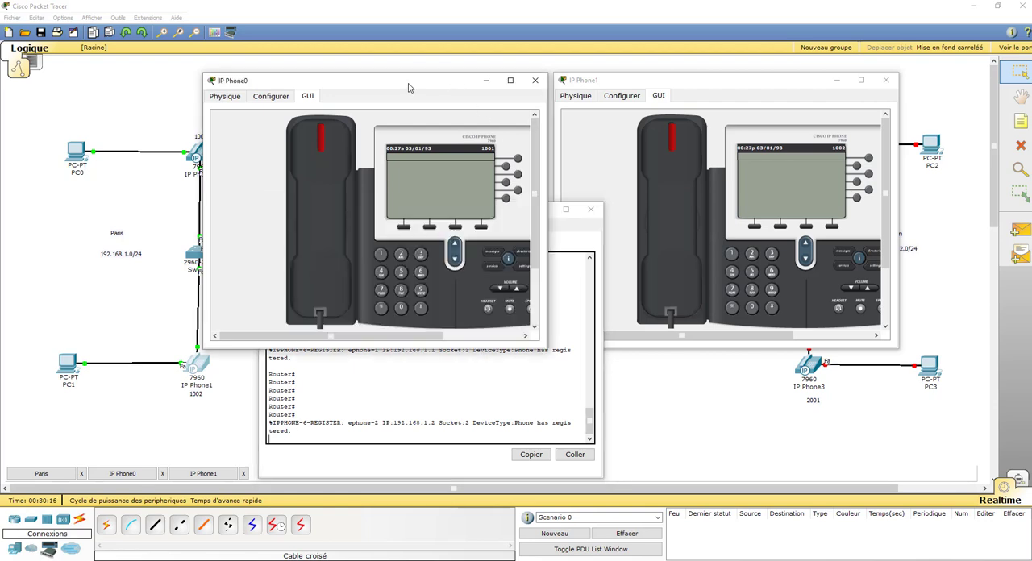
click(682, 89)
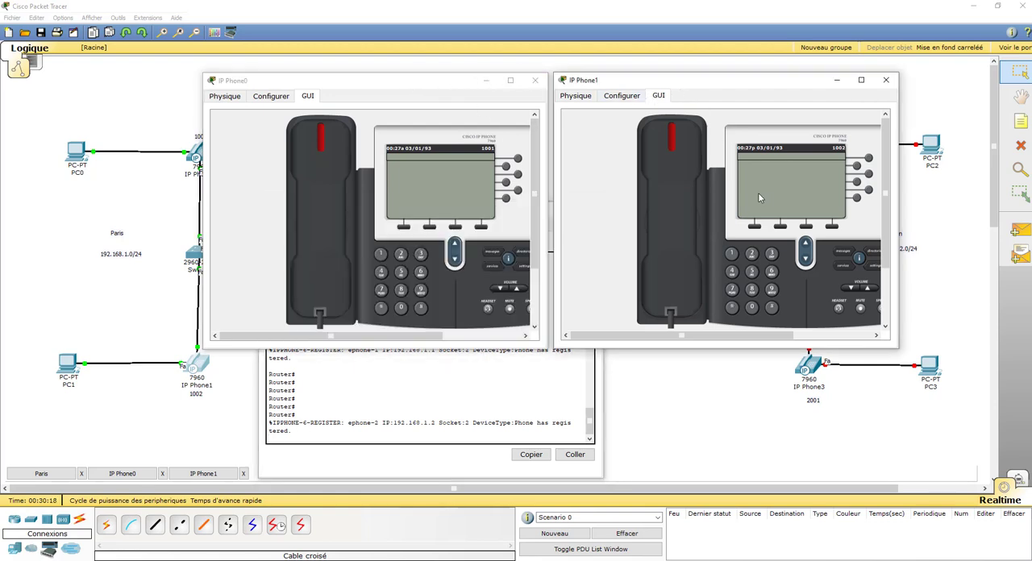
click(731, 254)
click(732, 254)
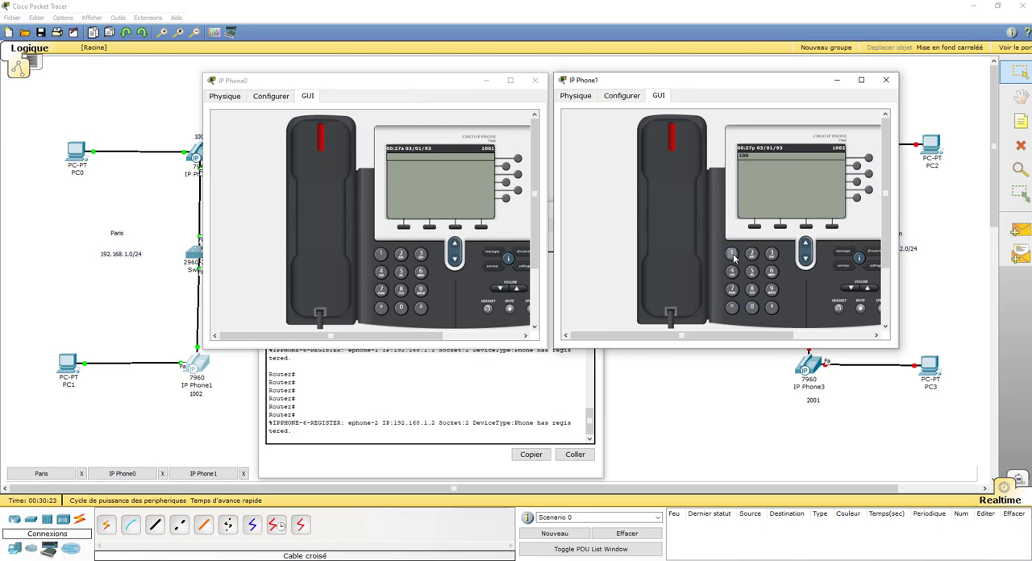
click(664, 197)
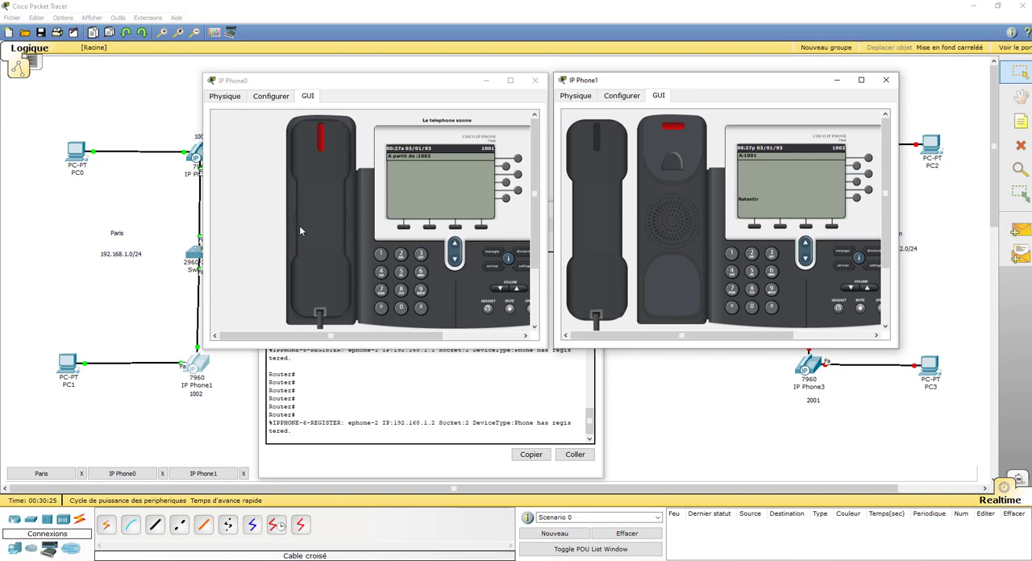
click(318, 251)
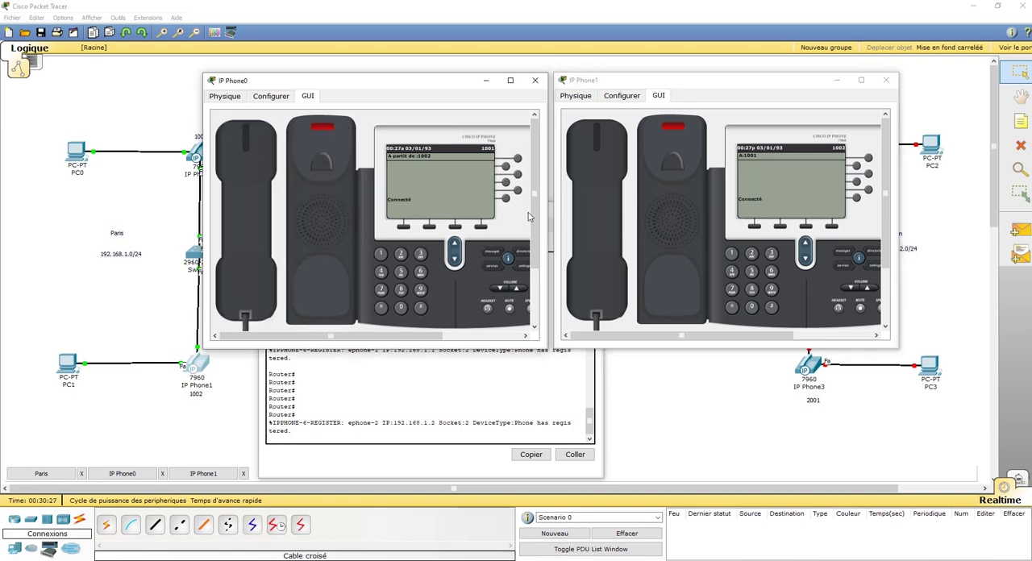
click(260, 220)
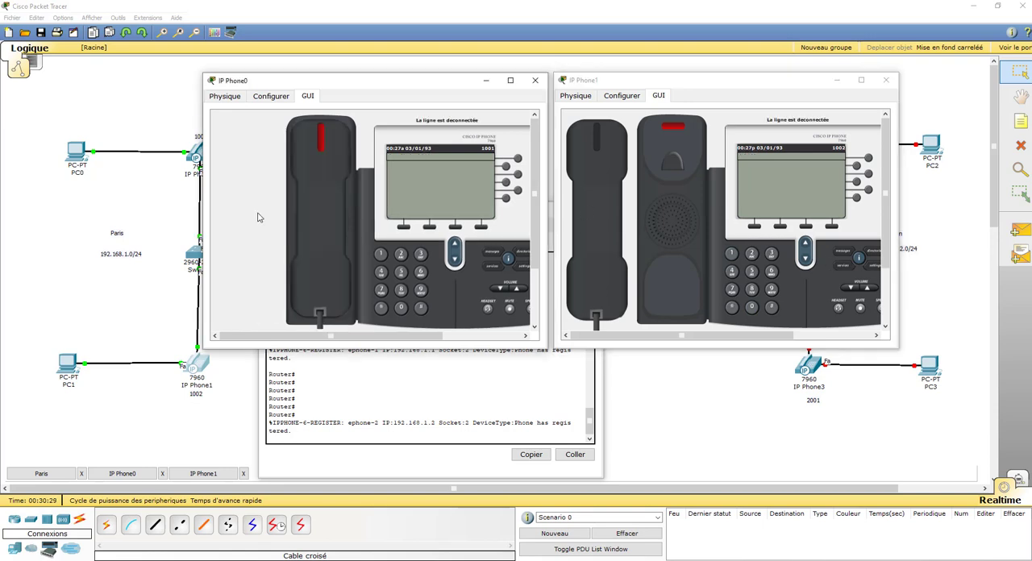
click(602, 226)
Call extension 1002 from IP Phone0, answer on IP Phone1, and hang up both handsets
click(379, 252)
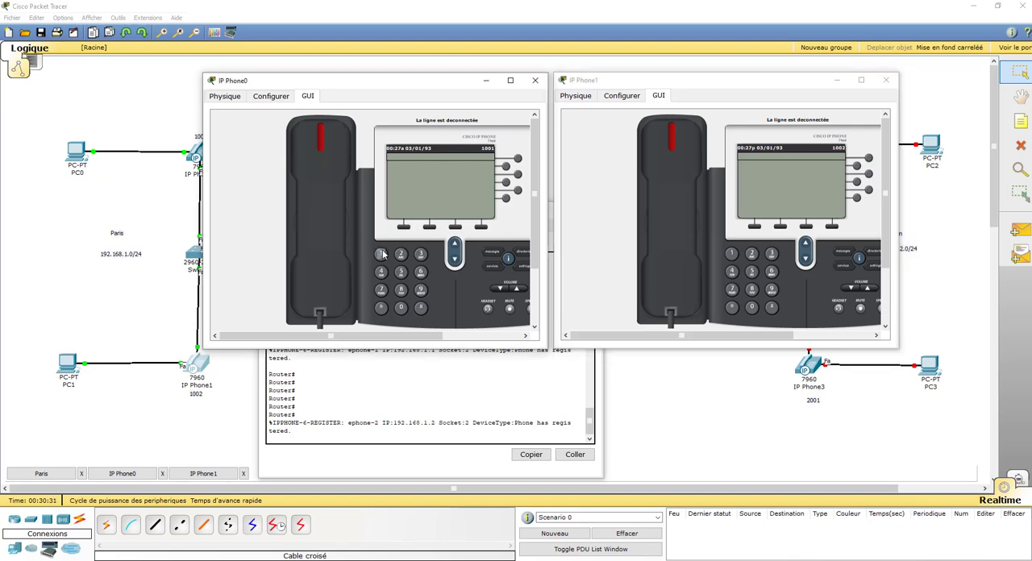
click(400, 307)
click(401, 307)
click(401, 254)
click(314, 218)
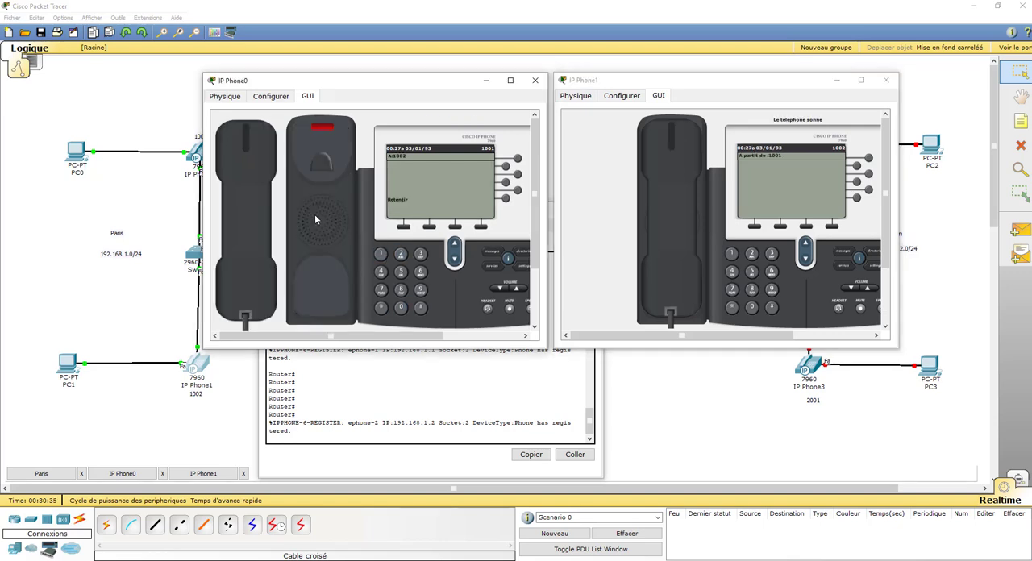
click(678, 226)
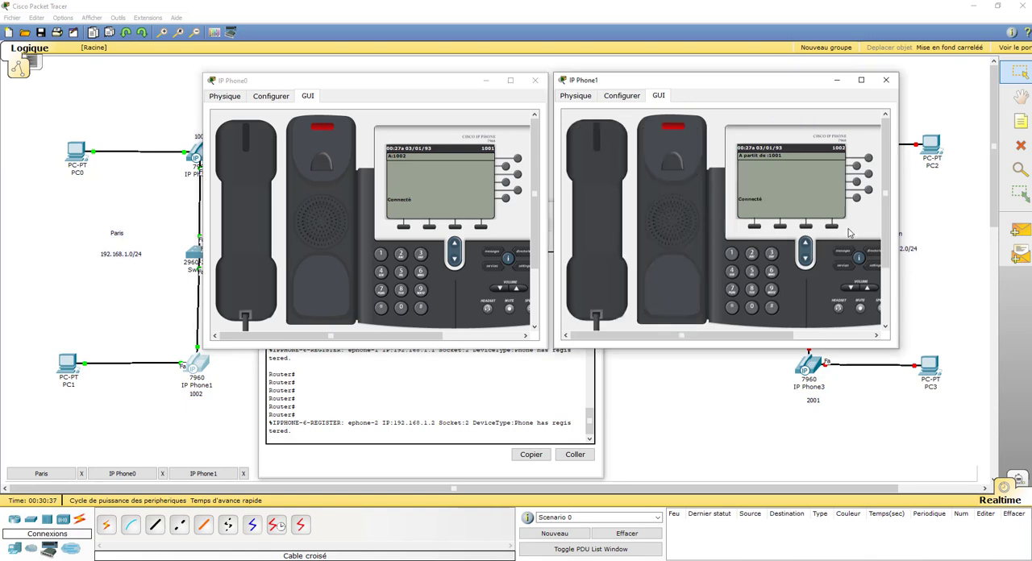
click(613, 208)
click(233, 224)
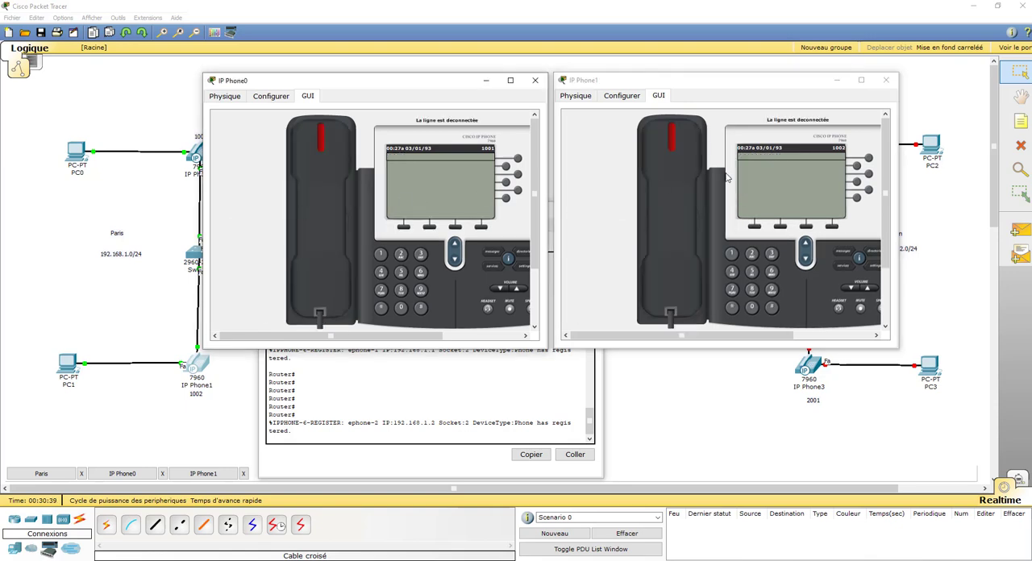
Open the Rouen router's command line and decline the initial configuration dialog
click(710, 452)
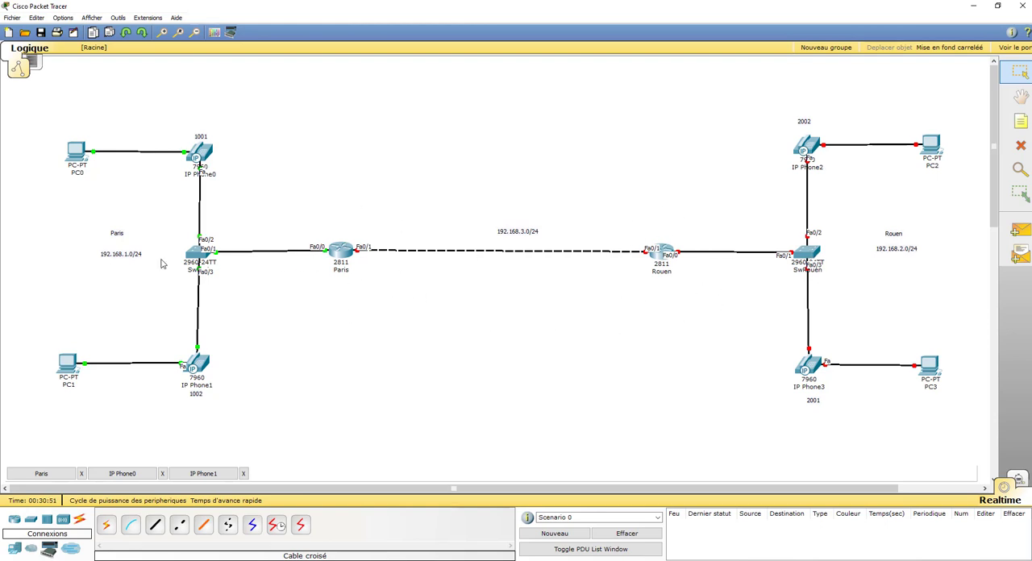
click(658, 258)
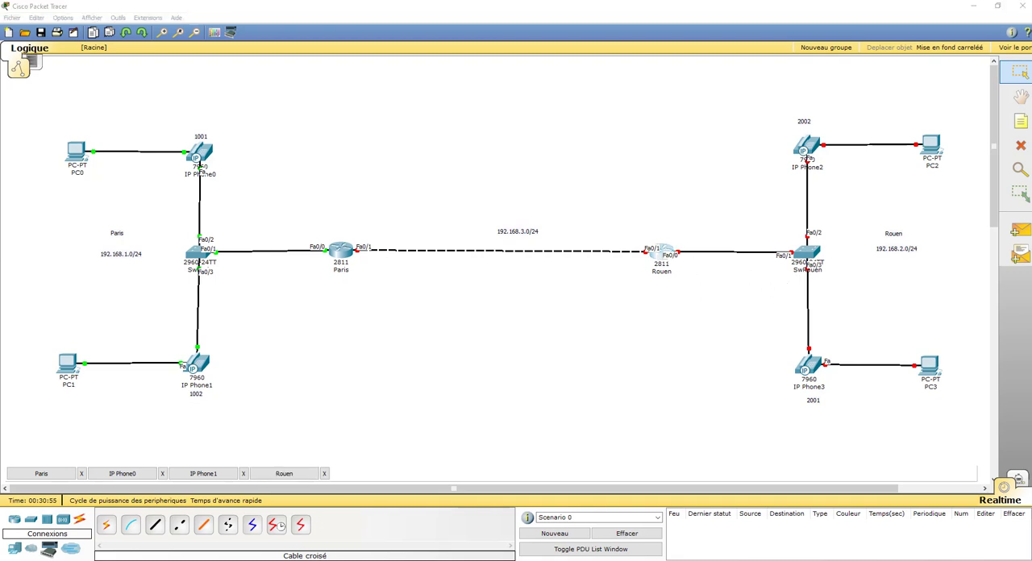
drag(1031, 67, 401, 102)
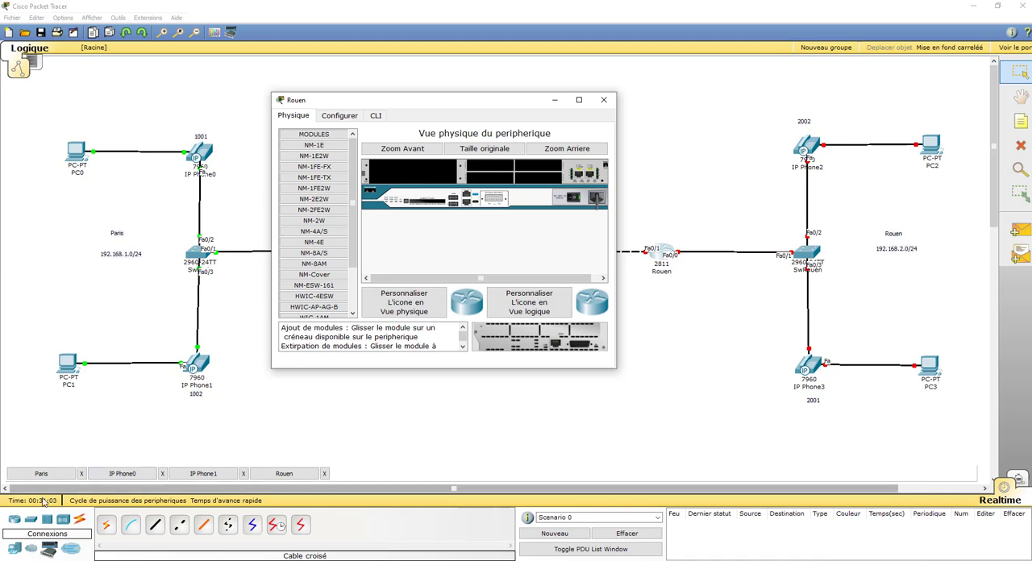
click(378, 120)
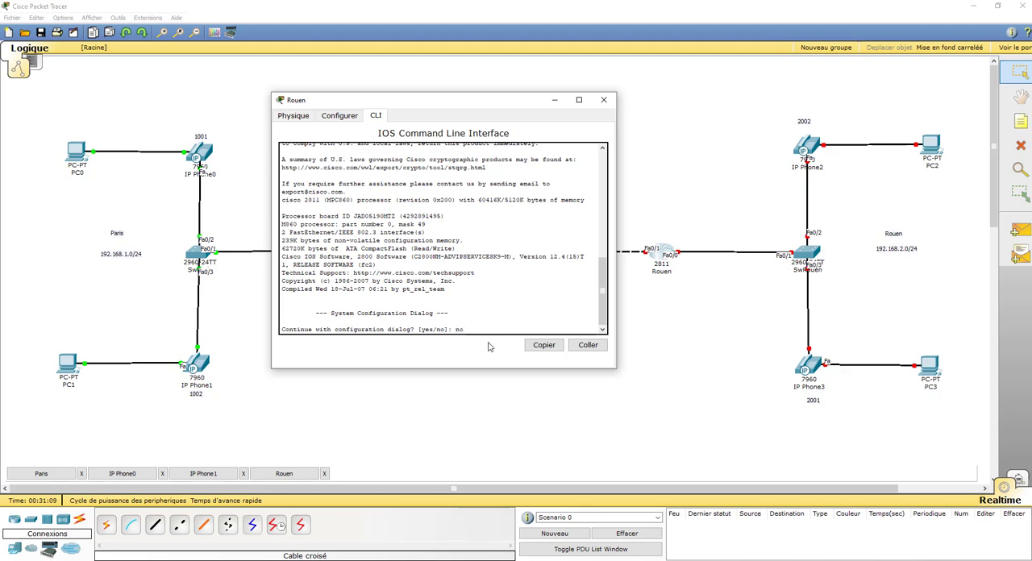
text(no)
key(Return)
key(Return)
Enter privileged mode and global configuration mode on the Rouen router
text(er>e)
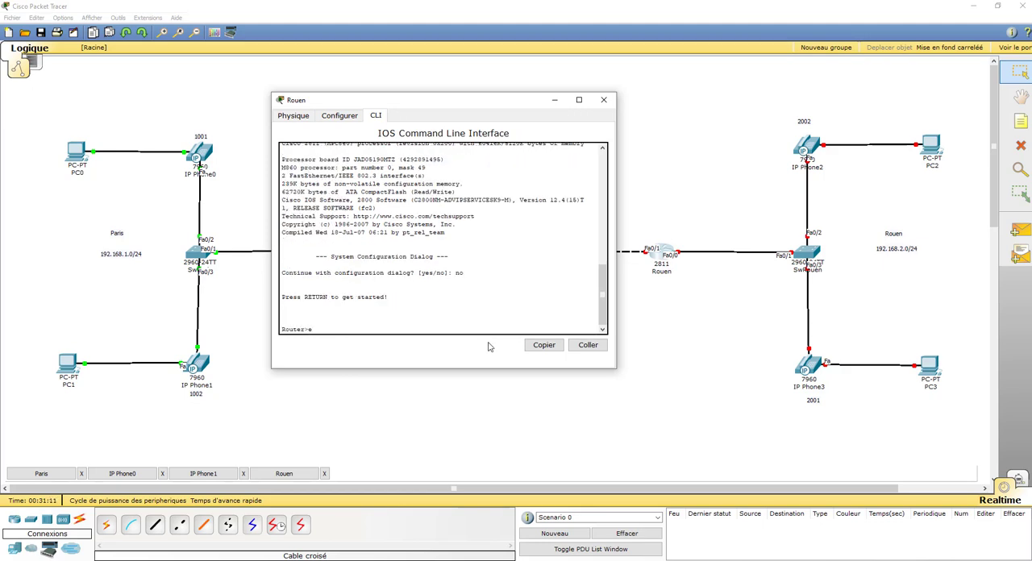
text(n)
key(Return)
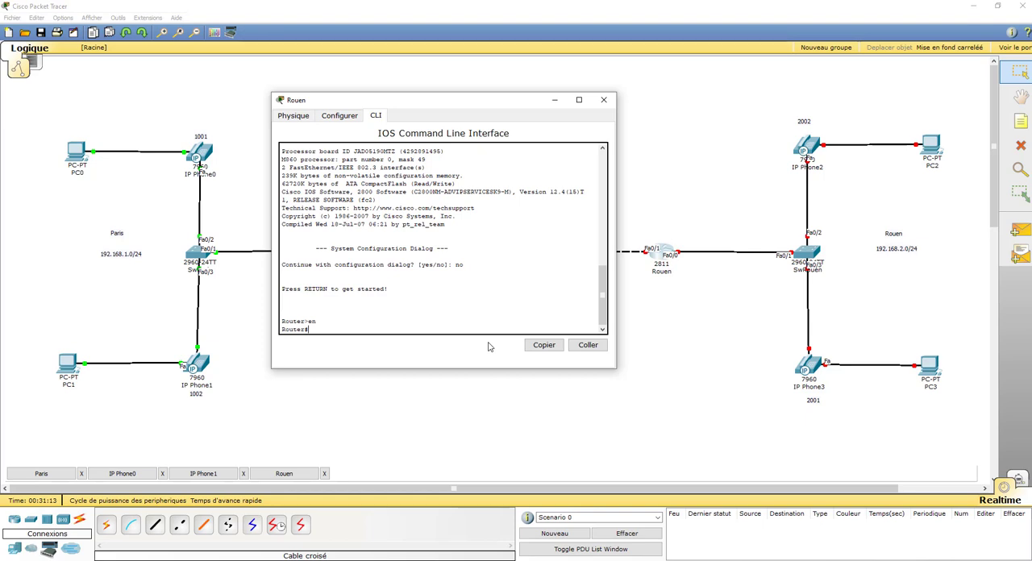
text(conf t)
key(Return)
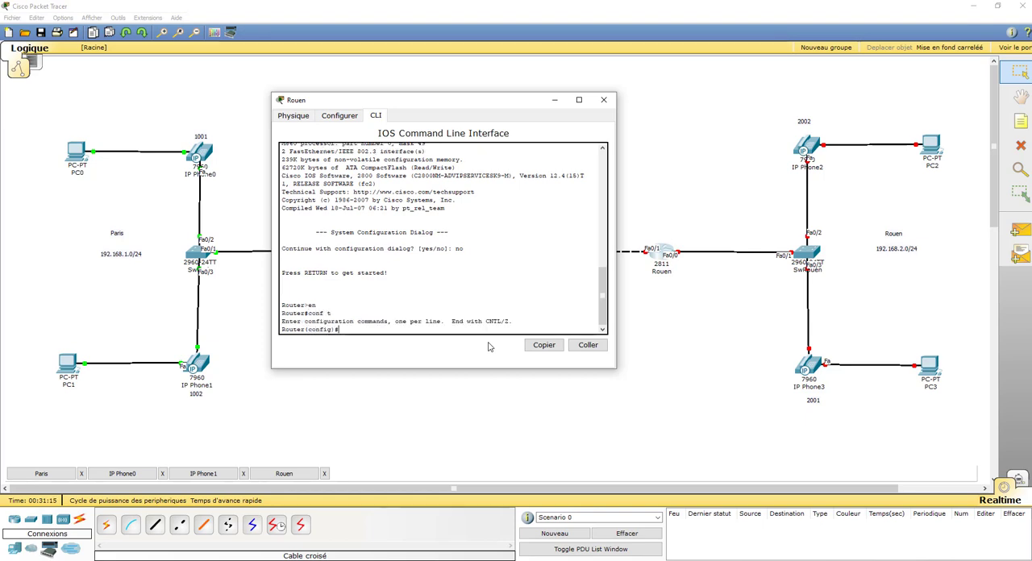
key(Return)
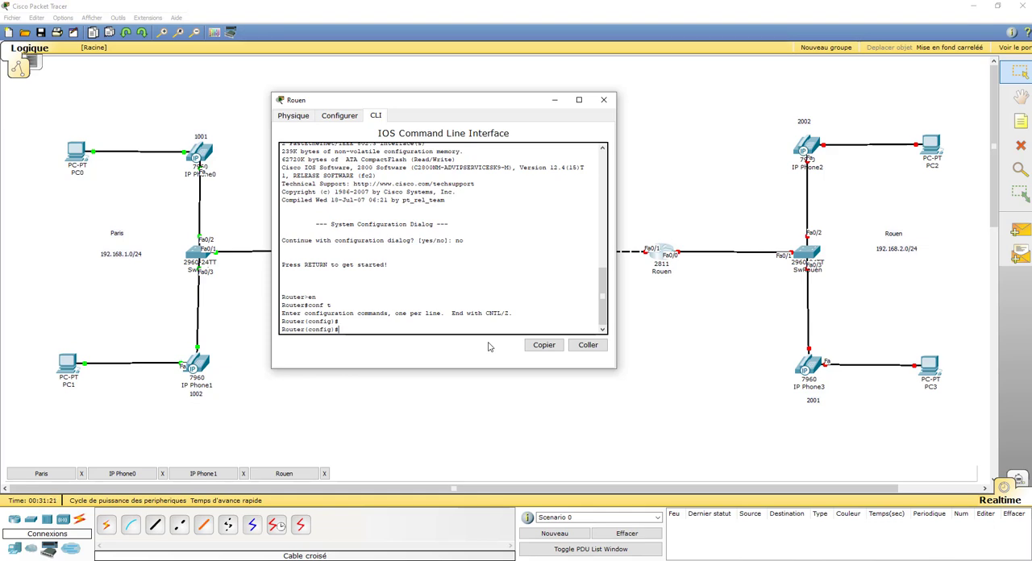
Set the Paris router's hostname to Paris and exit its configuration mode
click(41, 474)
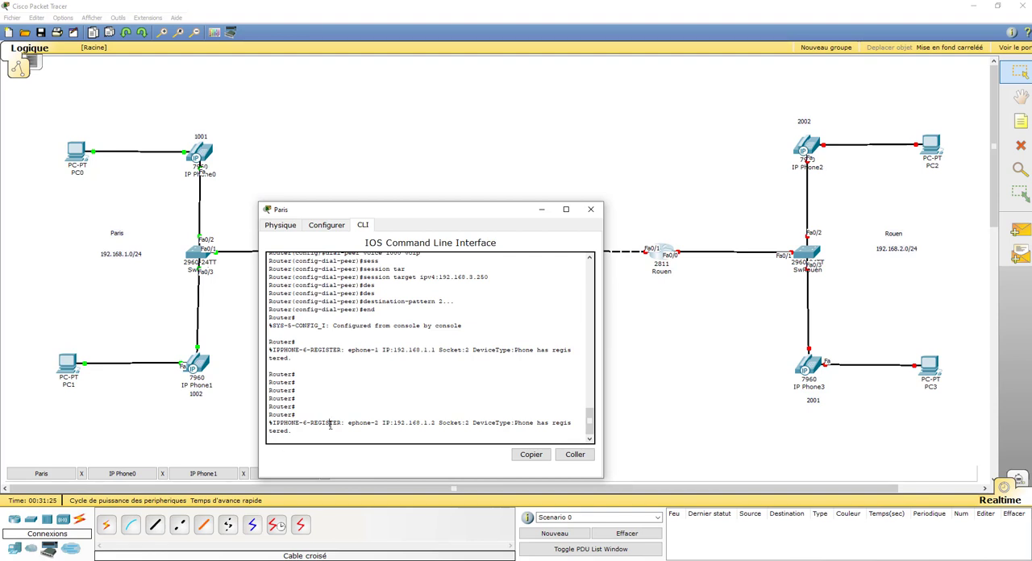
key(Return)
key(Return)
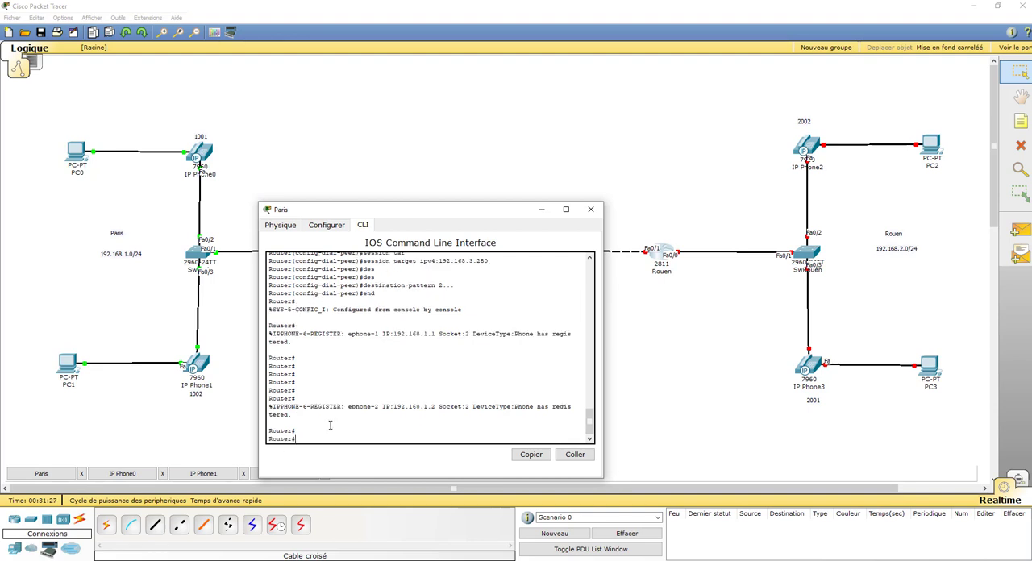
text(conf t)
key(Return)
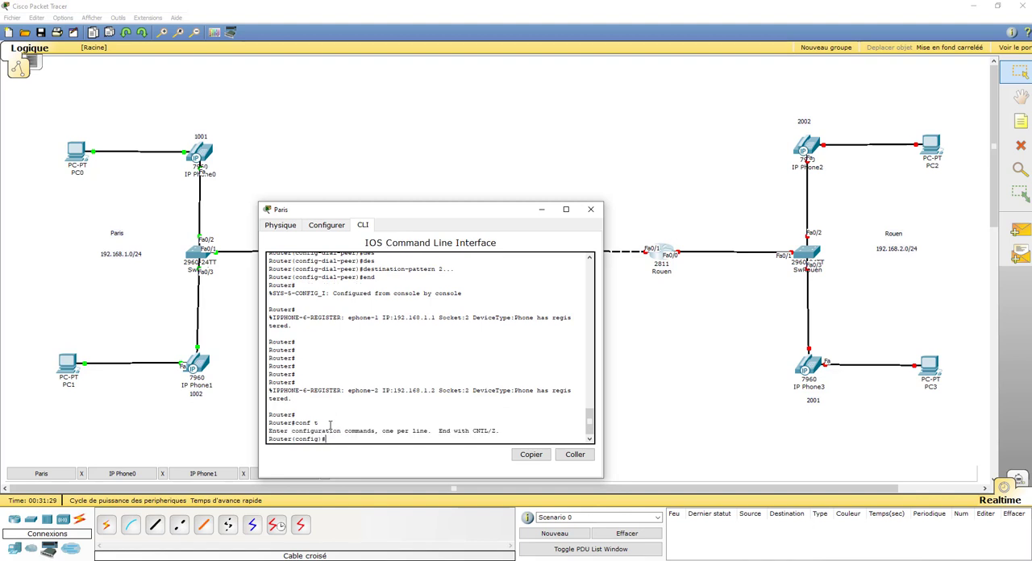
text(hos)
key(Tab)
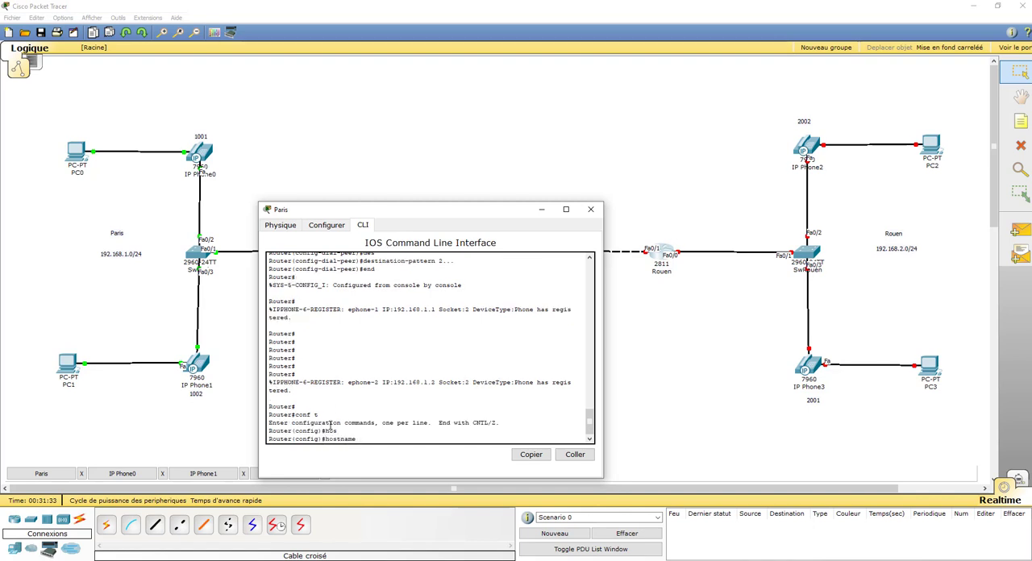
text(P)
text(P)
key(Return)
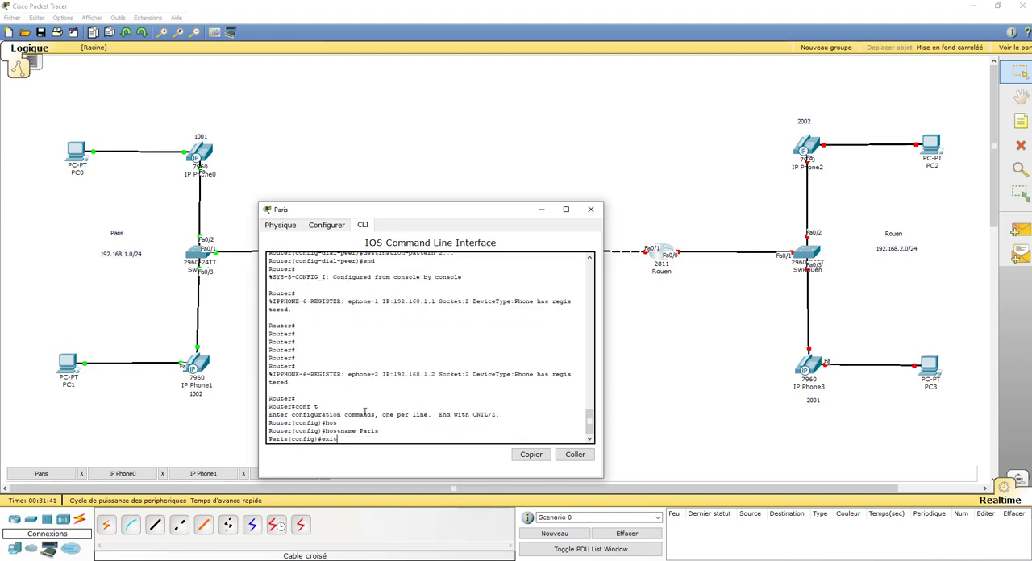
text(exit)
key(Return)
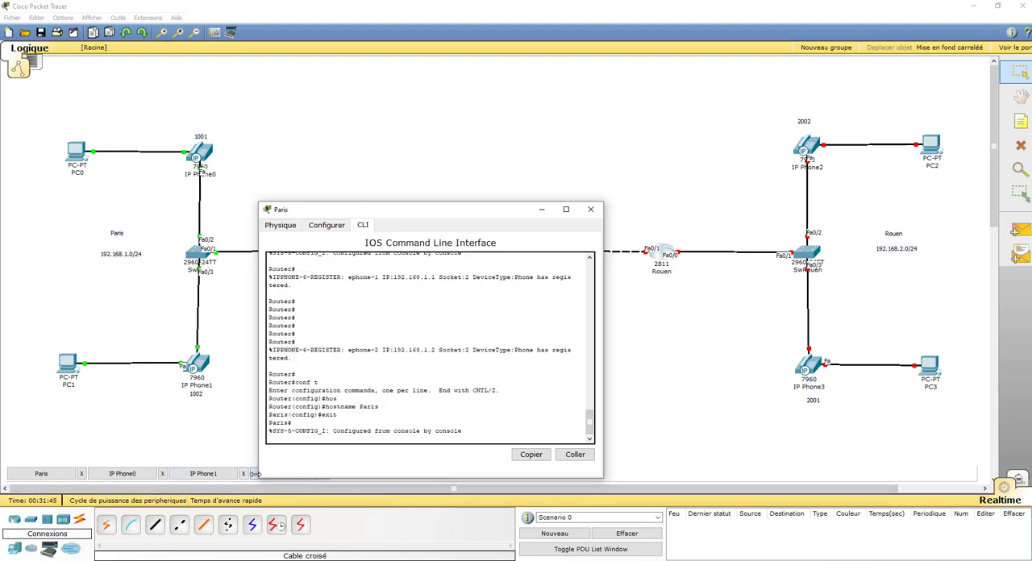
Return to the Rouen router's console and set its hostname to Rouen
drag(396, 213, 226, 165)
click(285, 476)
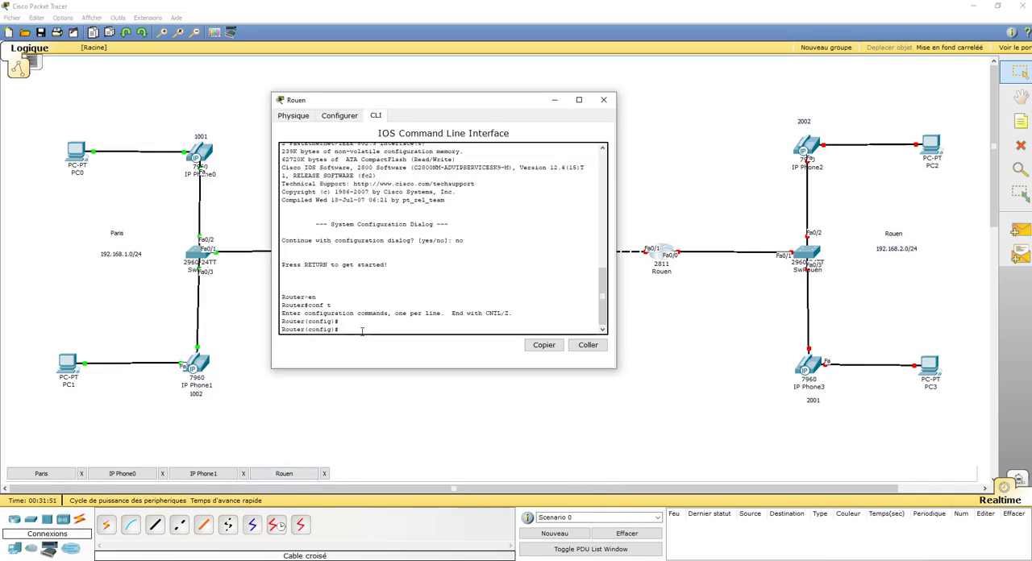
text(hos)
key(Tab)
text(R)
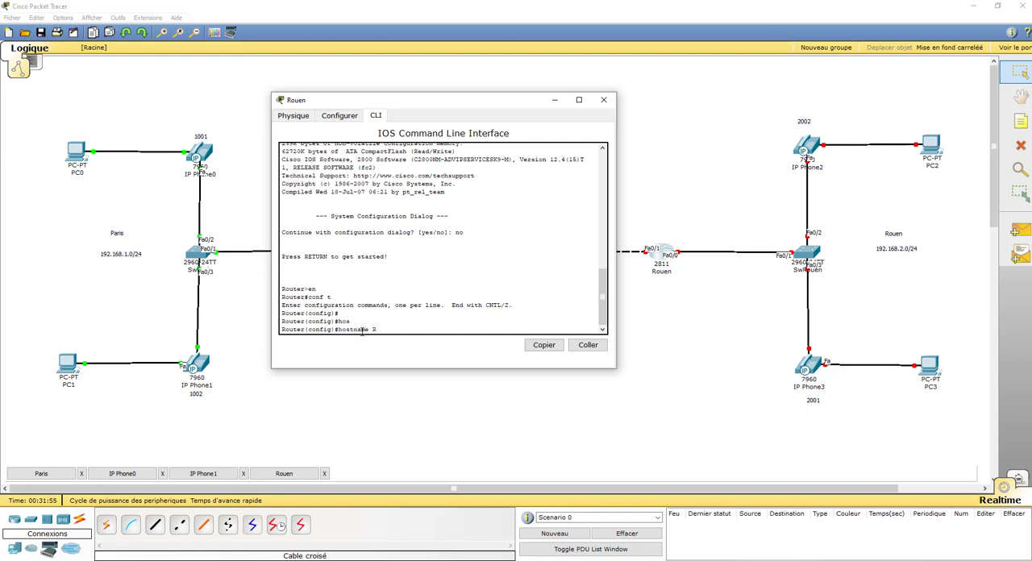
text(ouen)
key(Return)
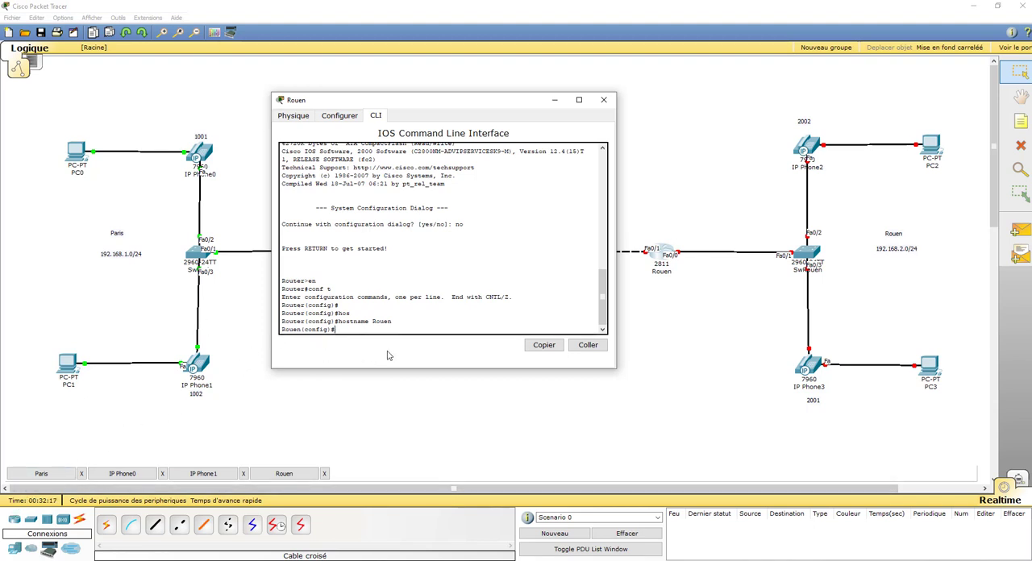
Assign IP address 192.168.2.254 with mask 255.255.255.0 to the Rouen router's FastEthernet 0/0 interface
text(int)
key(Tab)
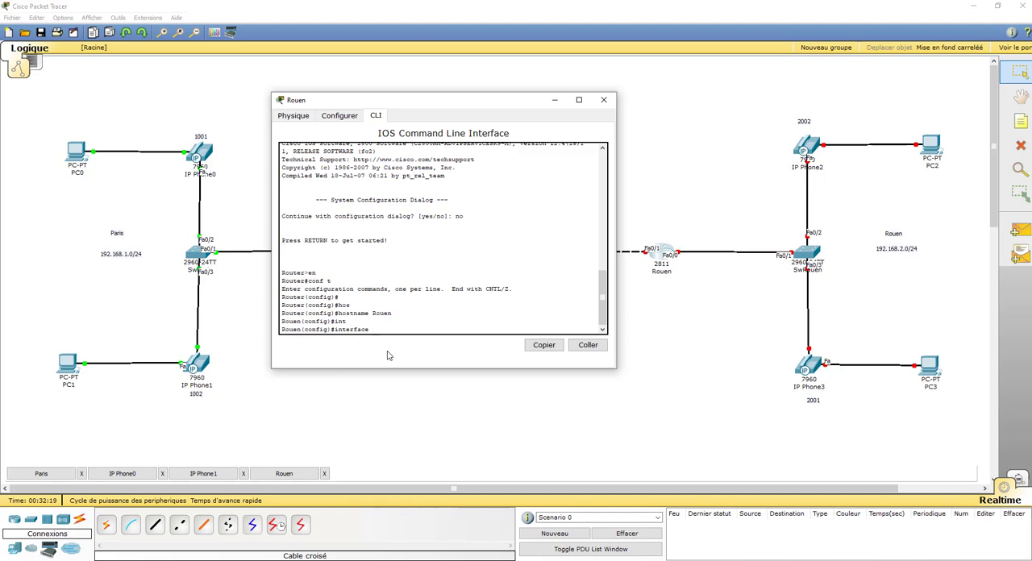
text(fas)
key(Tab)
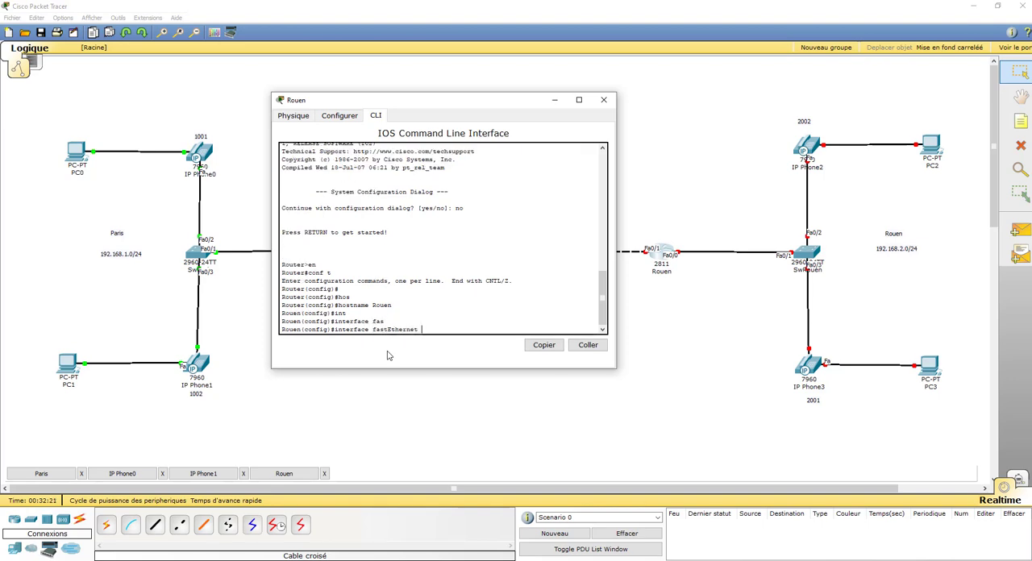
text(0/0)
key(Return)
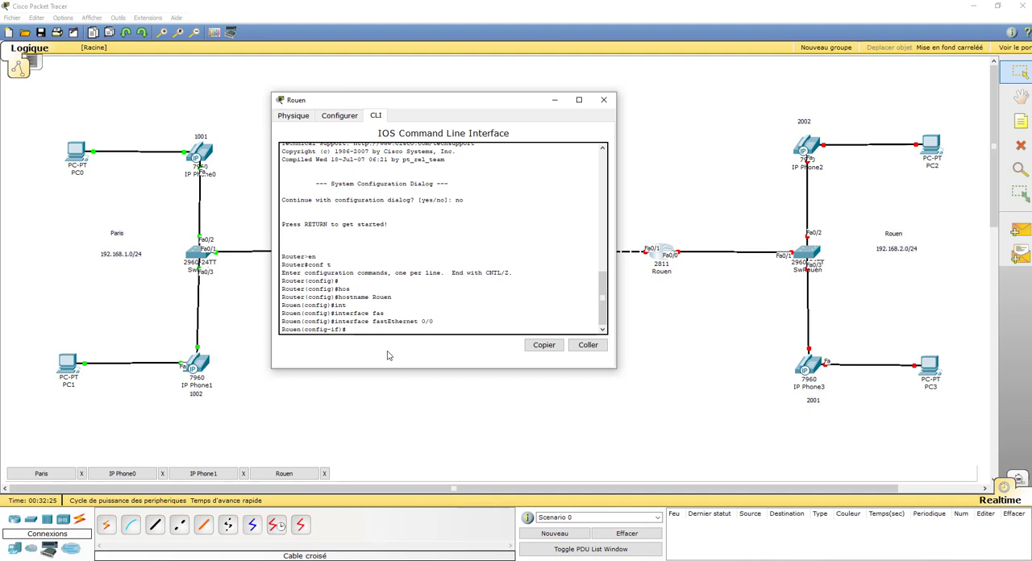
text(ip adr)
key(Tab)
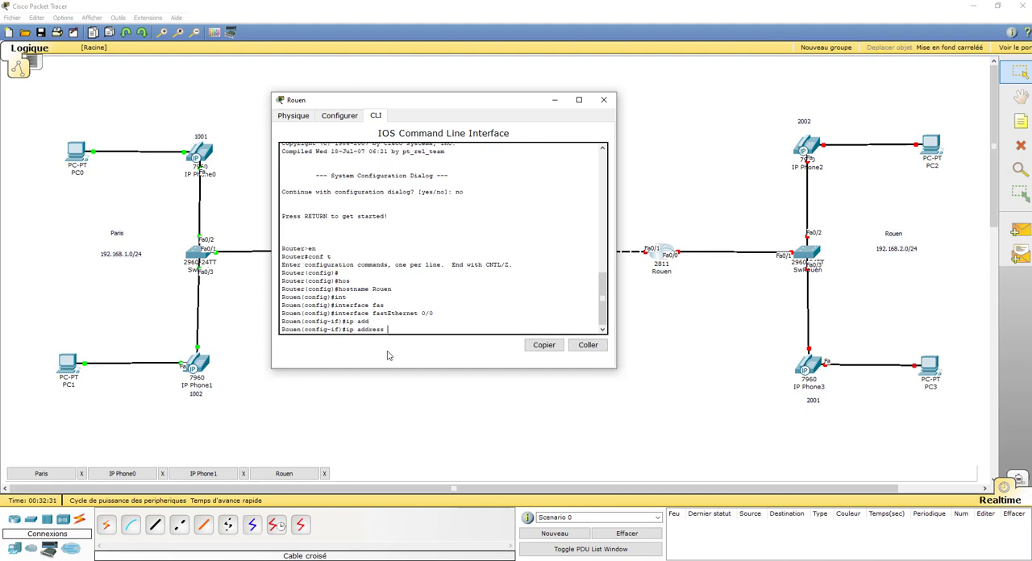
text(192.168.2)
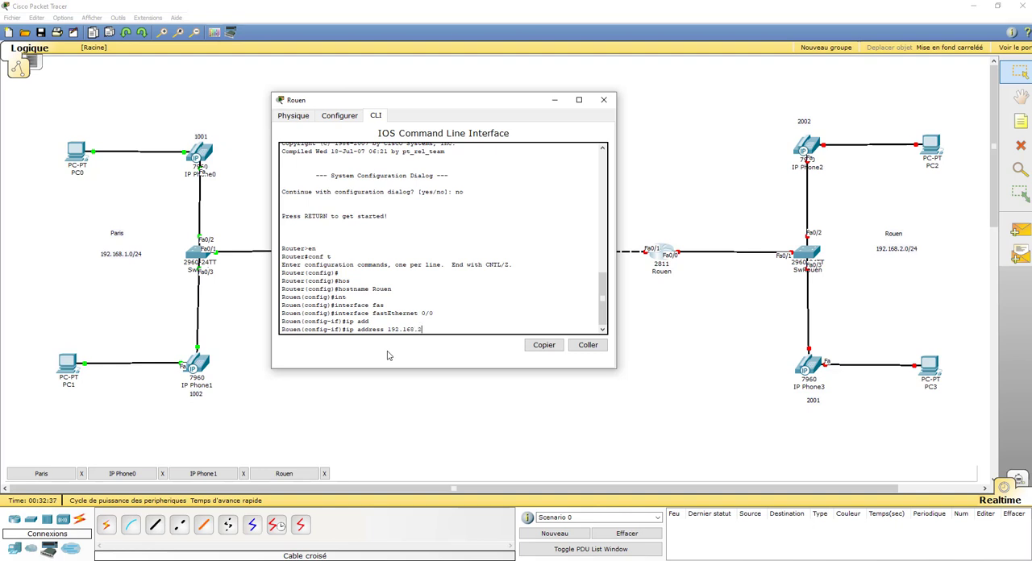
text(.254)
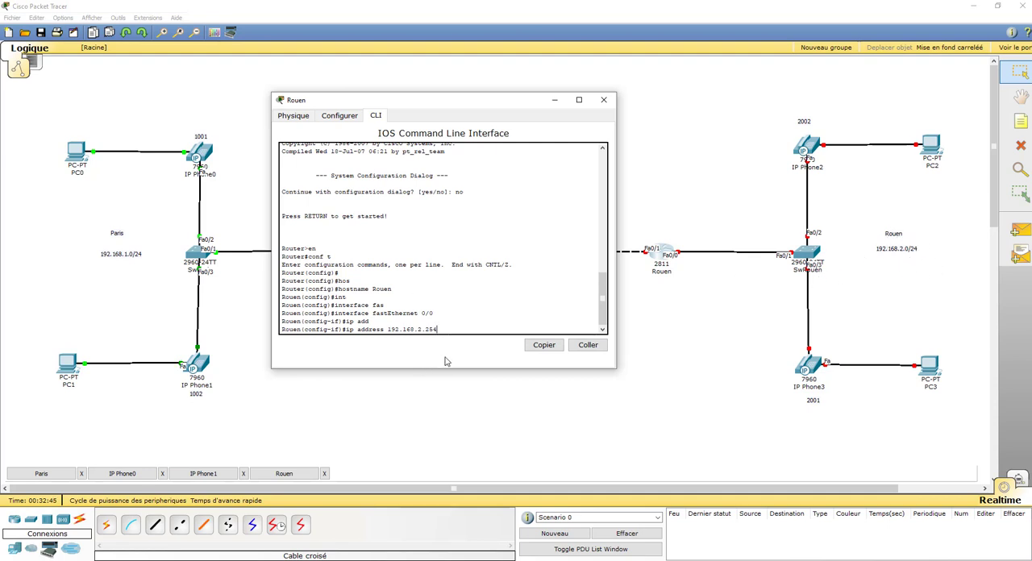
text(20)
text(55.255.255.0)
key(Return)
Enable the FastEthernet 0/0 interface with no shutdown and exit back to global configuration mode
text(no)
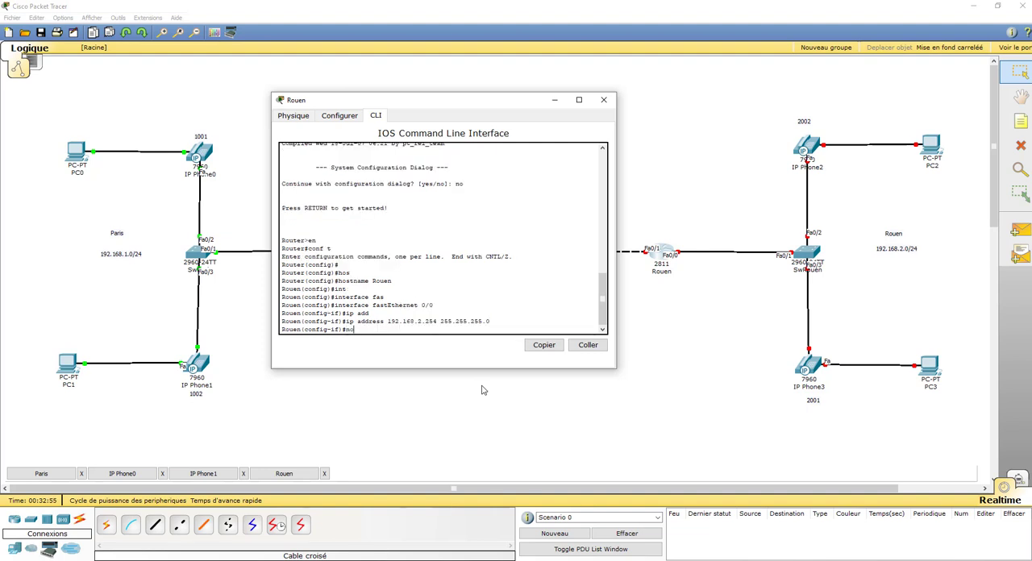
text( sh)
key(Tab)
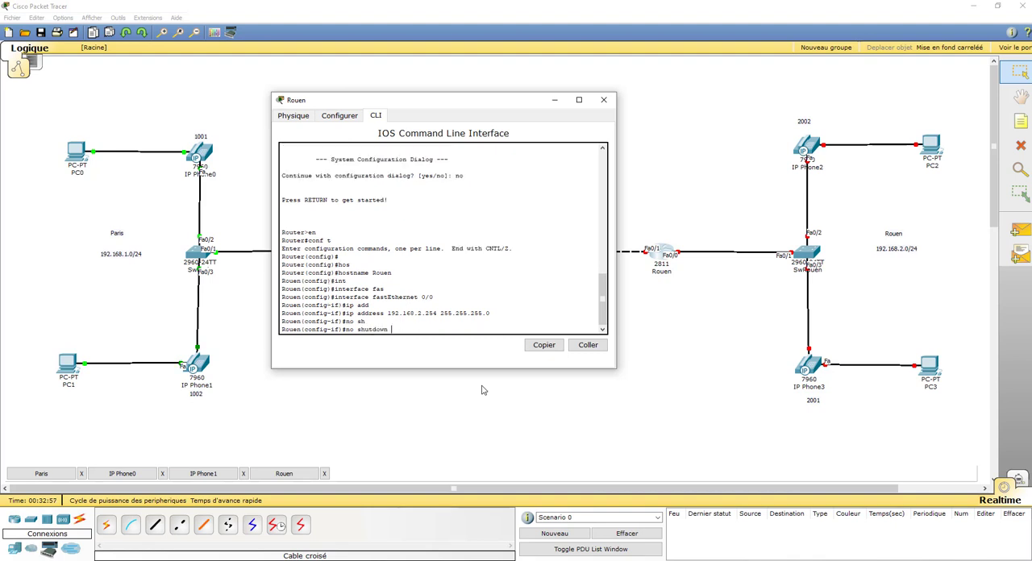
key(Return)
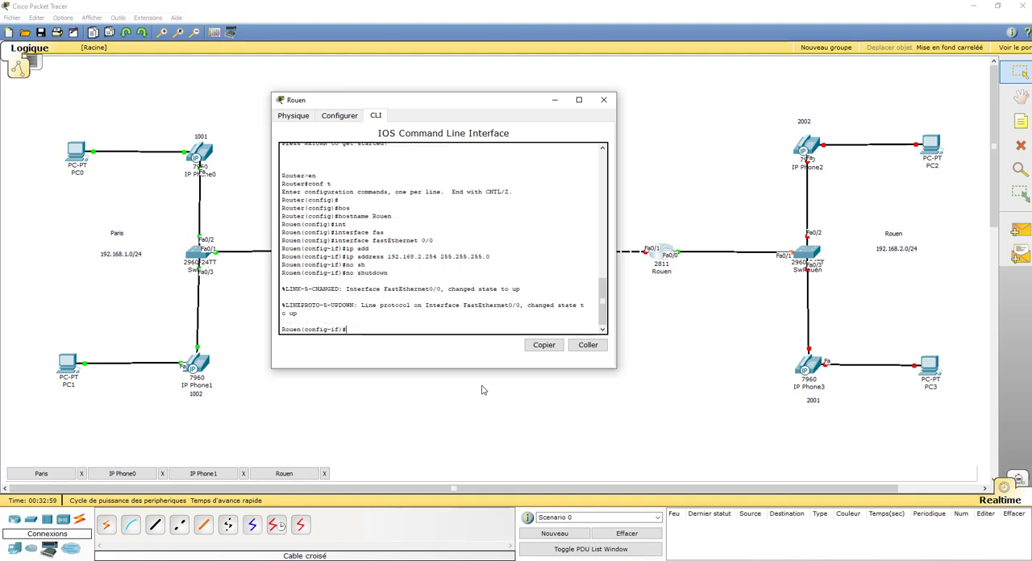
text(exit)
key(Return)
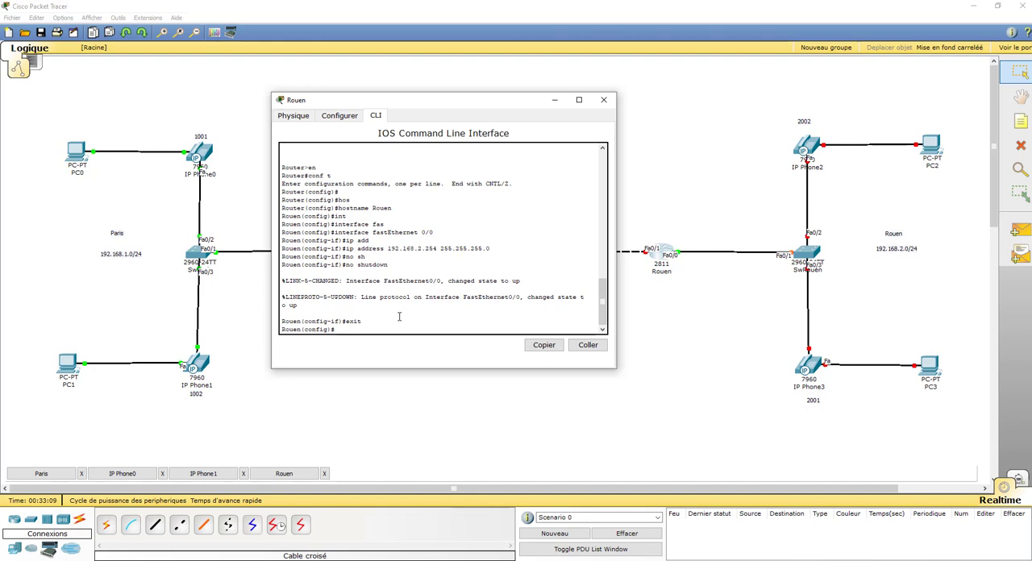
Create a DHCP pool named PHONES on the Rouen router
text(ip dhcp pool PHONES)
key(Return)
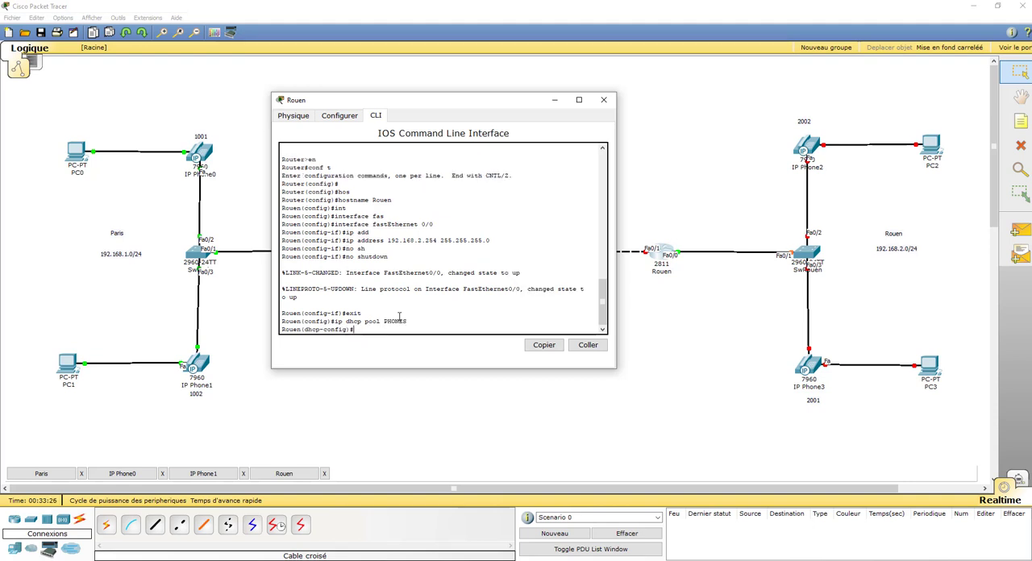
Set the PHONES pool's network to 192.168.2.0 with mask 255.255.255.0
text(net)
key(Tab)
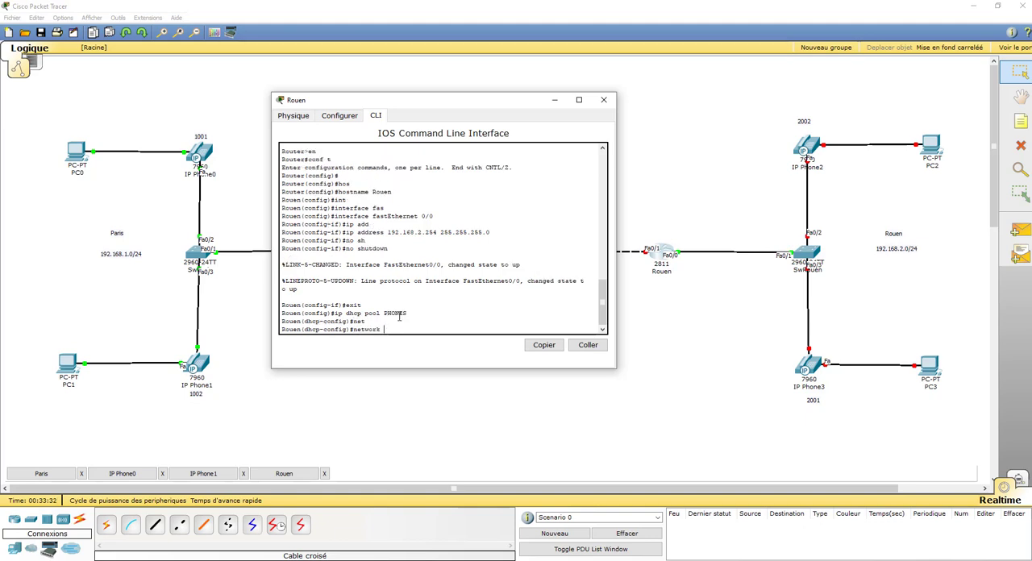
text(192.168.2.0 255.255.255.0)
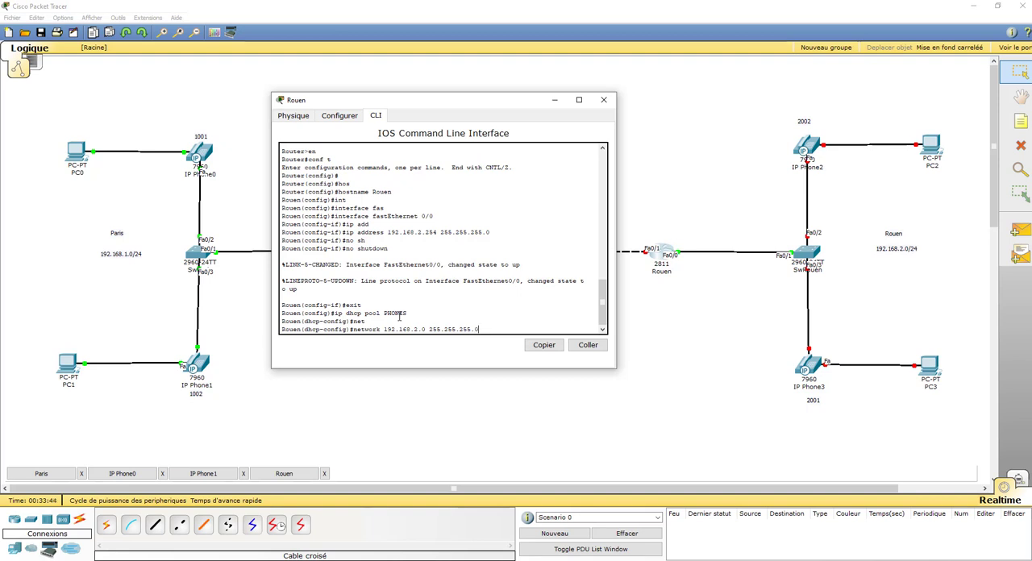
key(Return)
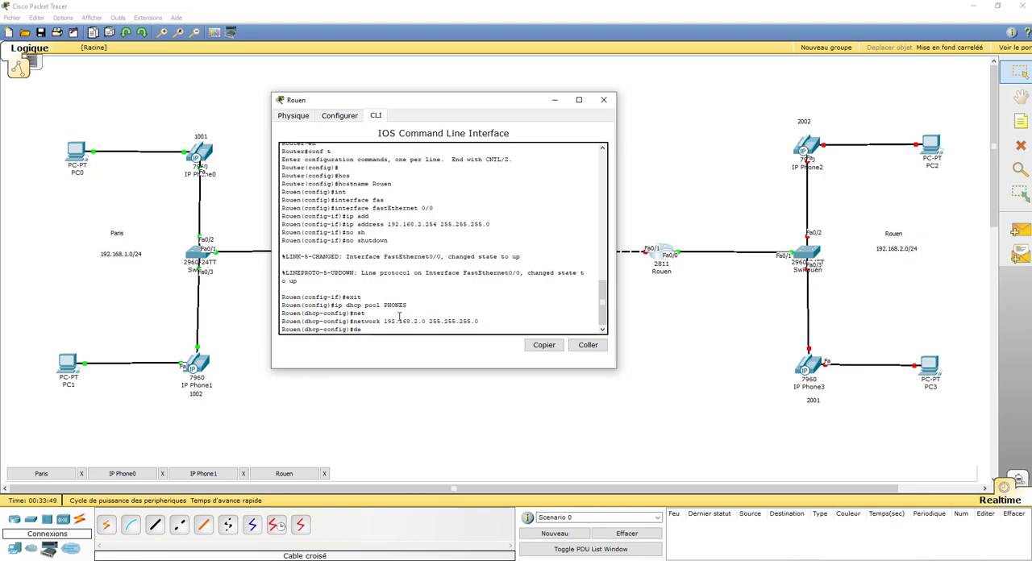
Set the PHONES pool's default router to 192.168.2.254
text(ef)
key(Tab)
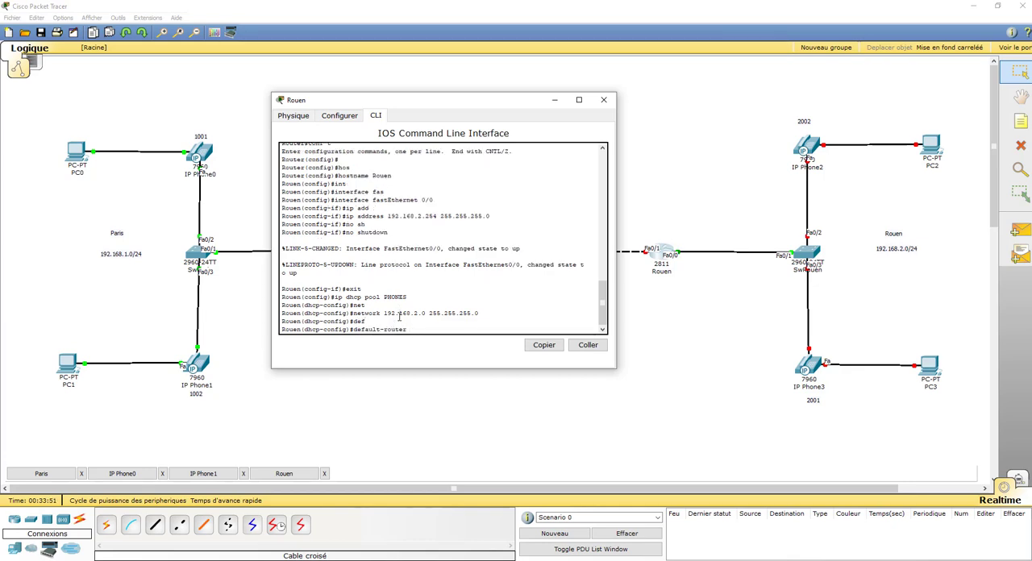
text(192.168.2.254)
key(Return)
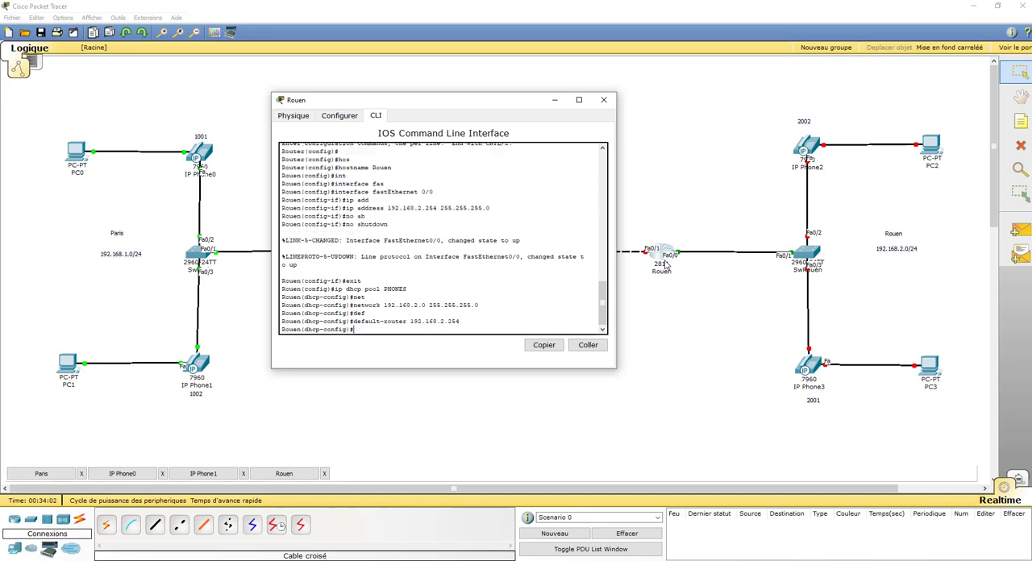
Add DHCP option 150 with IP 192.168.2.254 to the PHONES pool and exit DHCP configuration
text(ig)#option 150 ip 192.168.2.254)
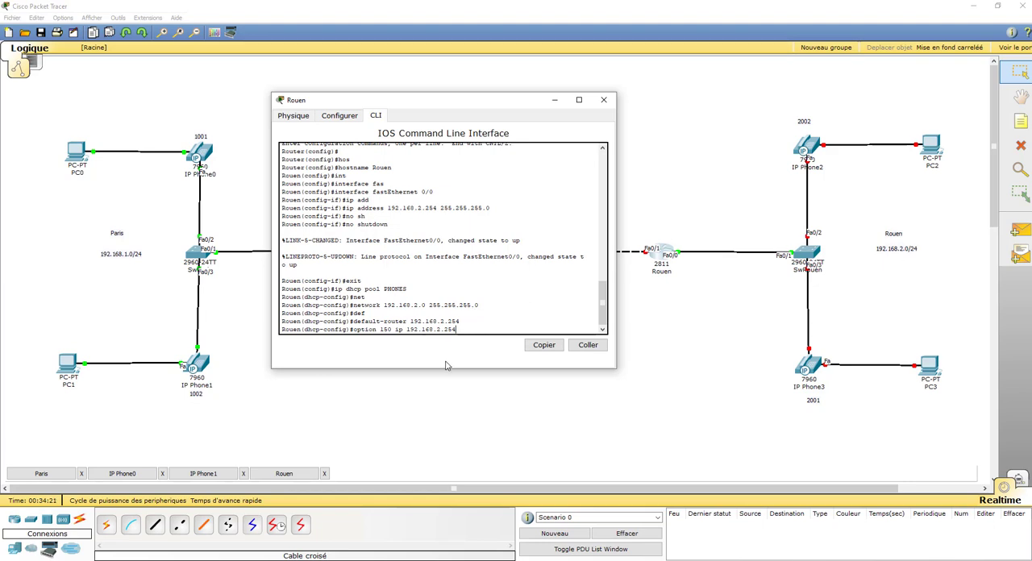
key(Return)
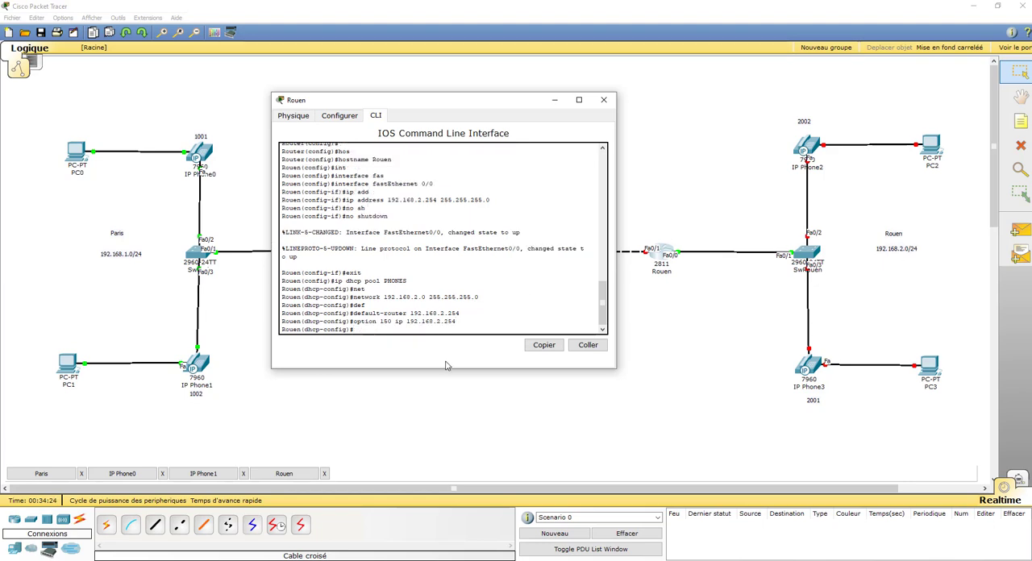
text(exit)
key(Return)
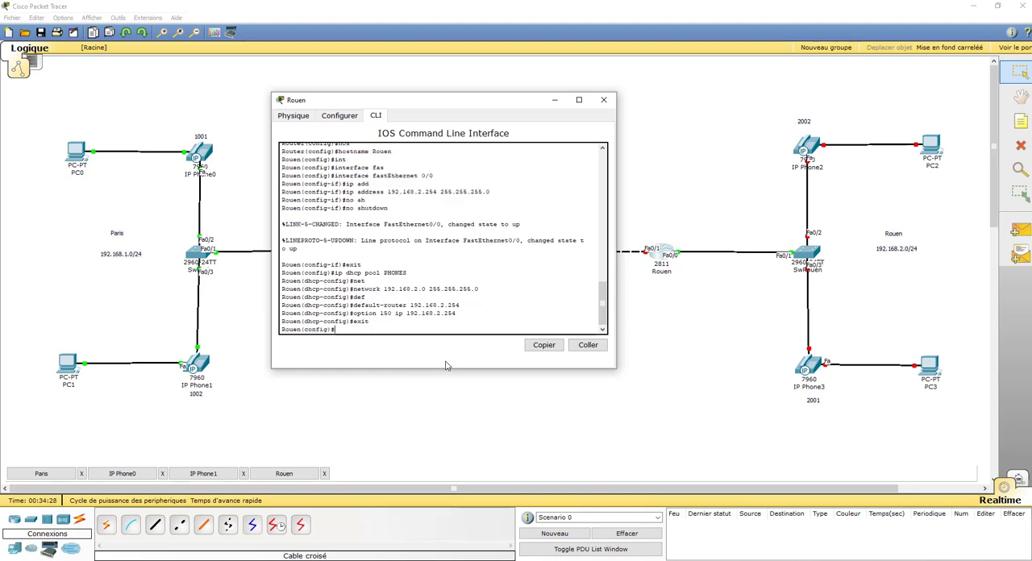
key(Return)
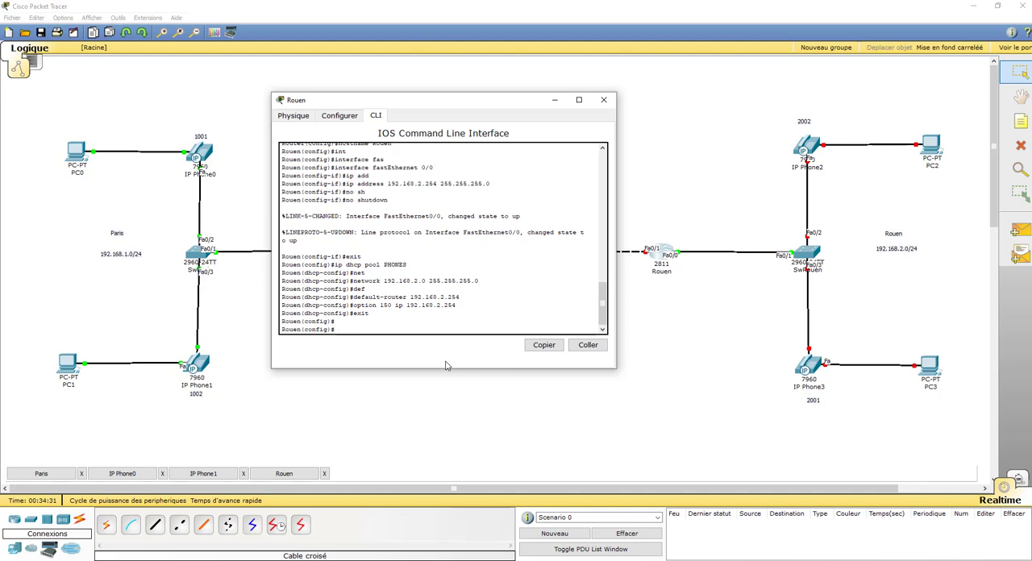
Enter telephony-service configuration on the Rouen router and set the maximum number of ephones to 2
text(tel)
key(Tab)
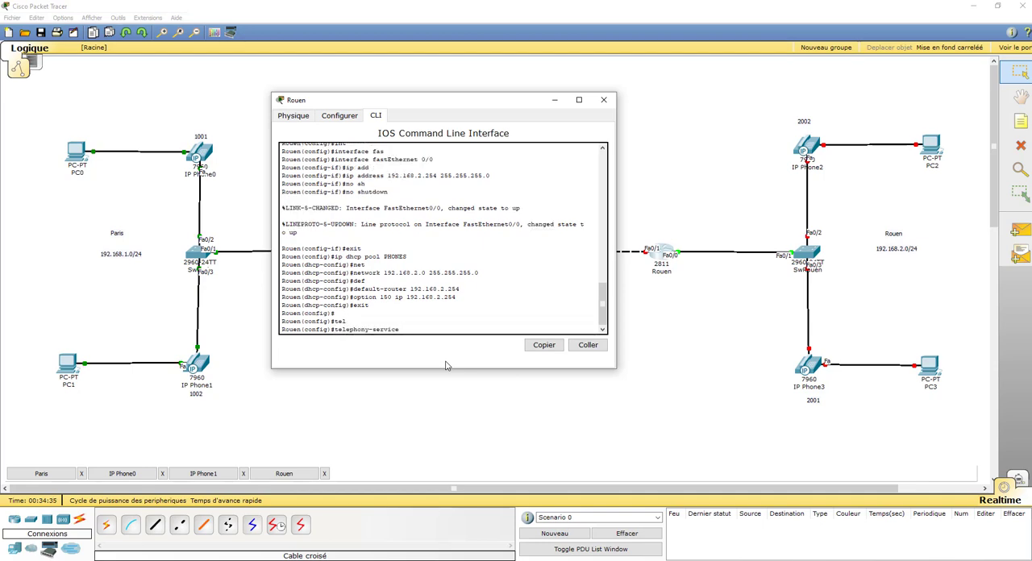
key(Return)
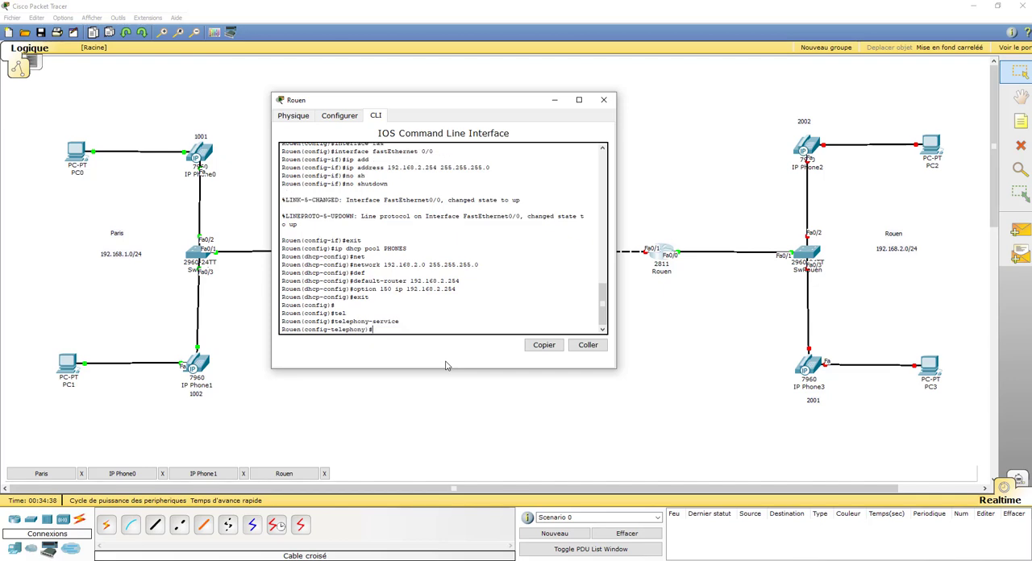
text(max-ephones 2)
key(Return)
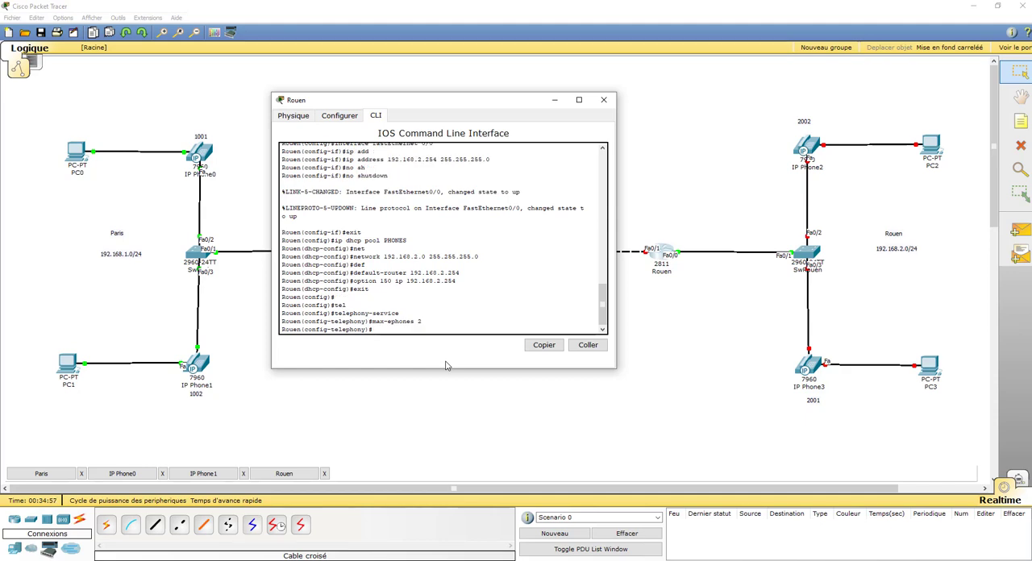
Set the telephony service's maximum number of directory numbers (max-dn) to 2
text(ma)
text(x-db)
text( 2)
key(Return)
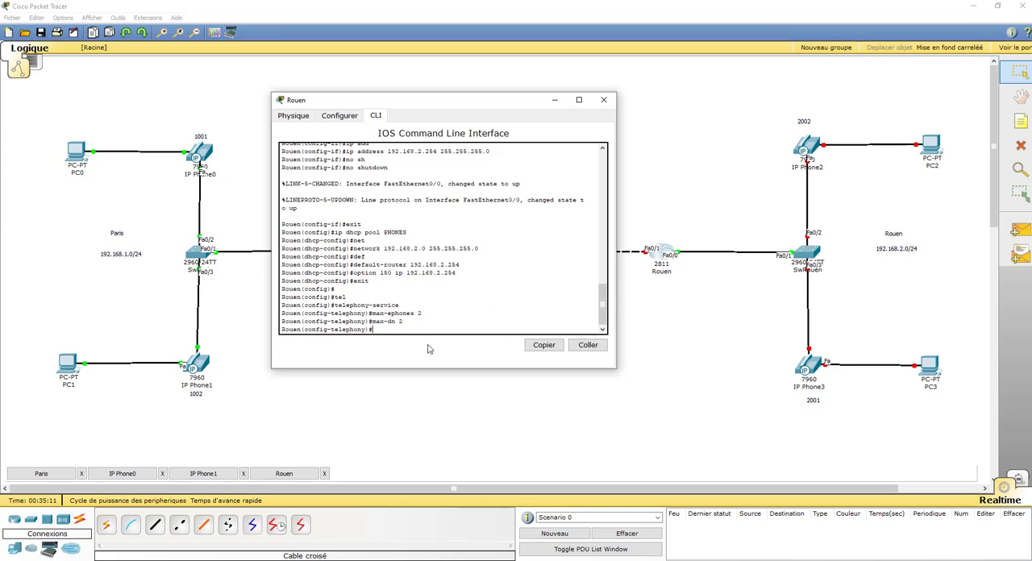
Set the telephony service's IP source address to 192.168.2.254 with port 2000
text(ip sor)
key(BackSpace)
key(Tab)
text(1)
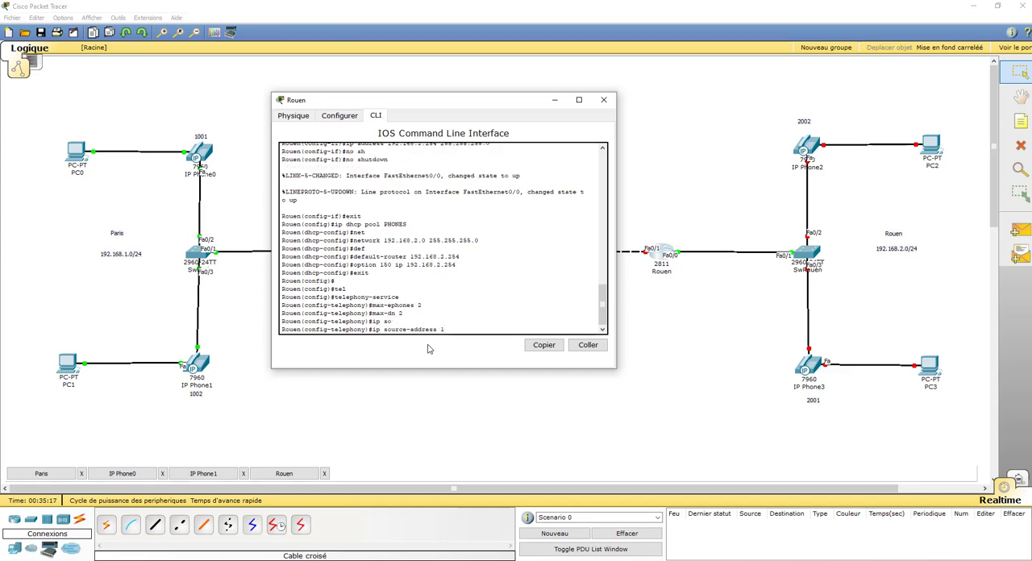
text(92.168.2.254 port 2000)
key(Return)
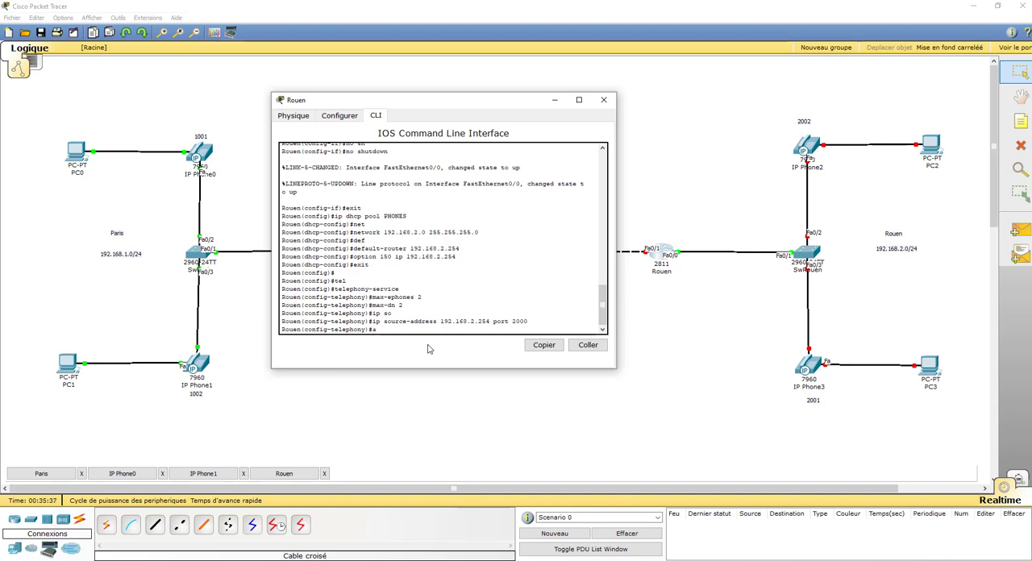
Configure the telephony service to auto assign directory numbers 1 to 2
text(uto ass)
key(Tab)
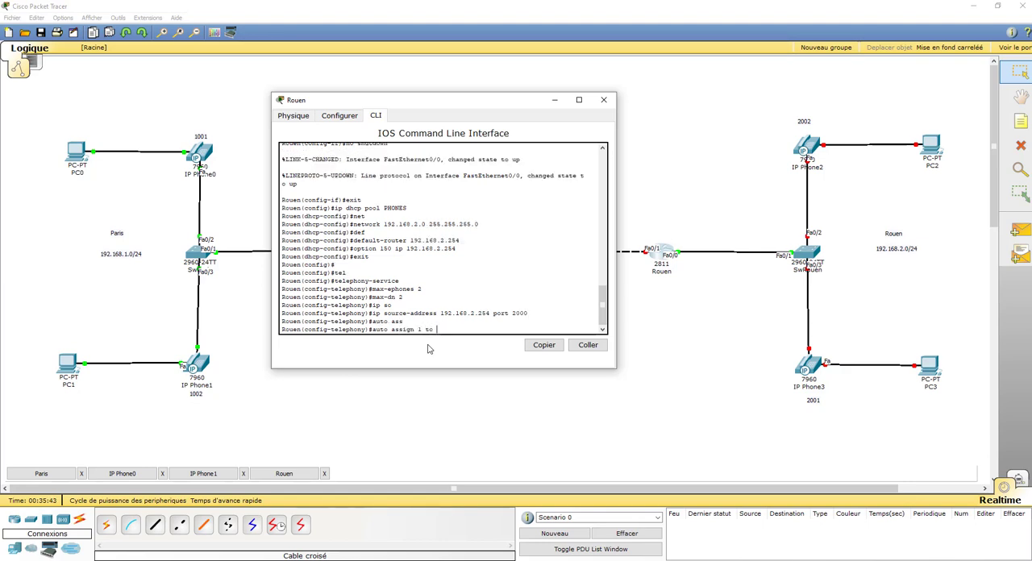
text(1 to 2)
key(Return)
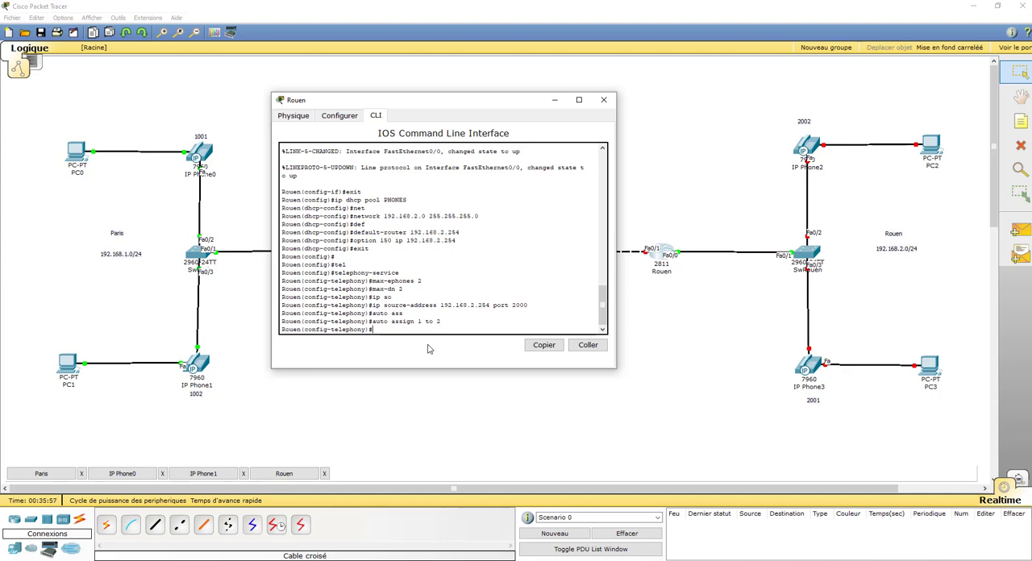
Create ephone-dn 1 on the Rouen router and give it the number 2001
text(ephone-dn 1)
key(Return)
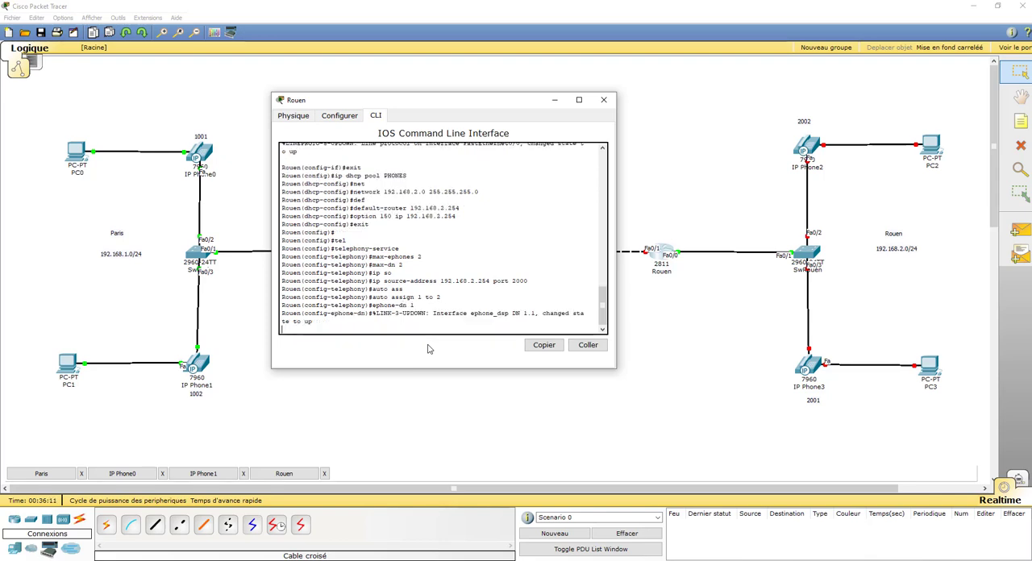
key(Return)
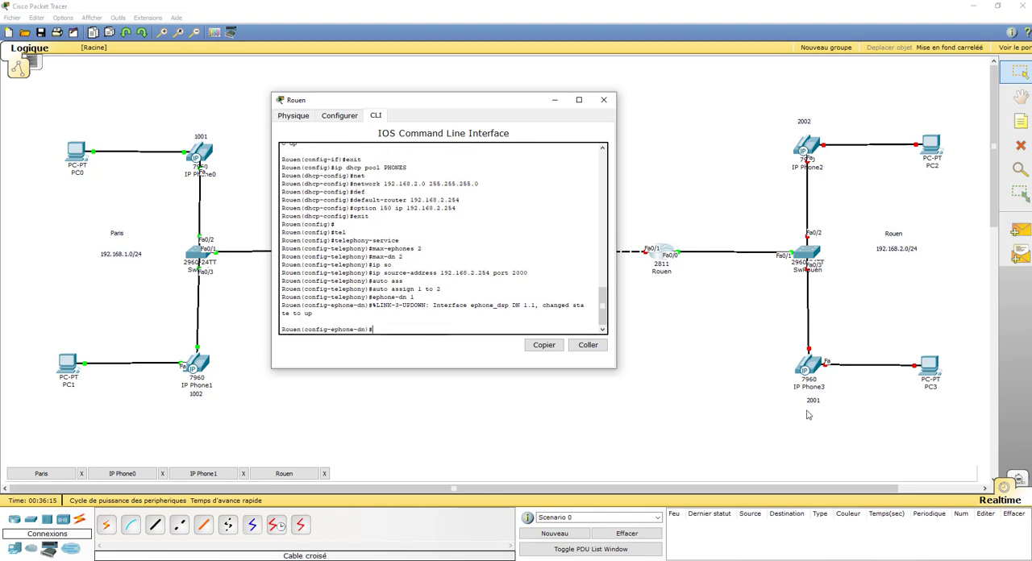
text(n)
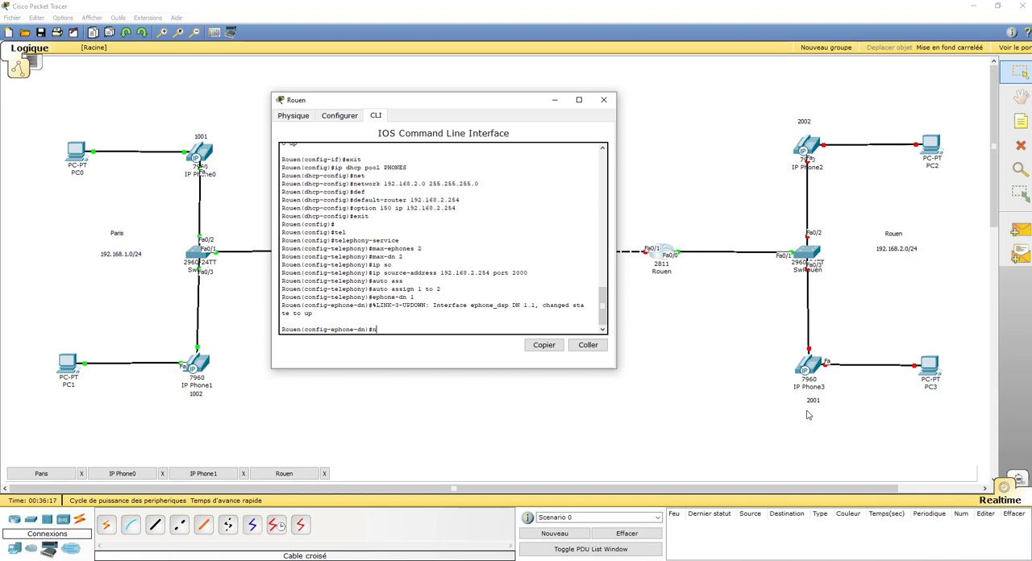
text(om)
key(Tab)
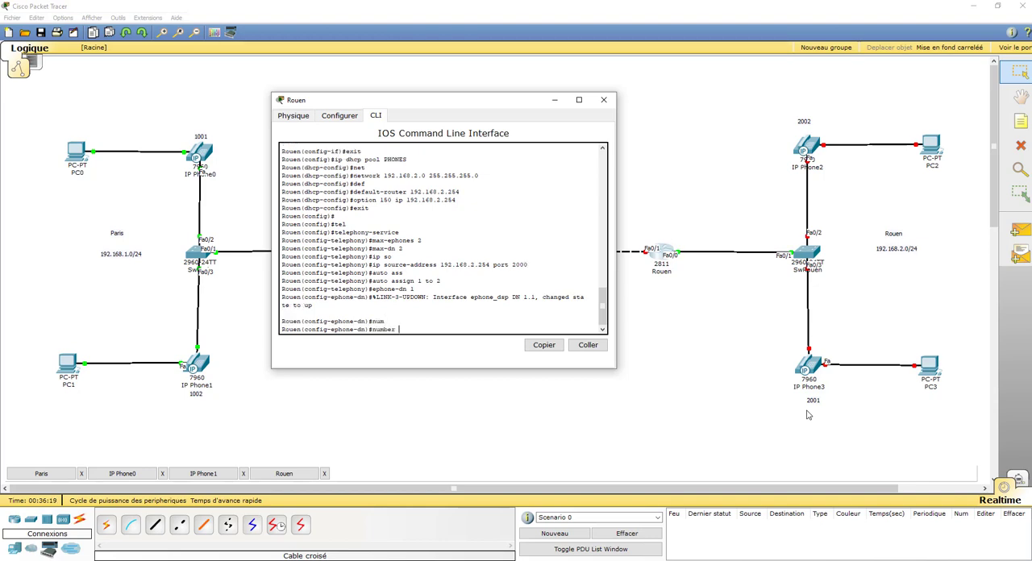
text(2001)
key(Return)
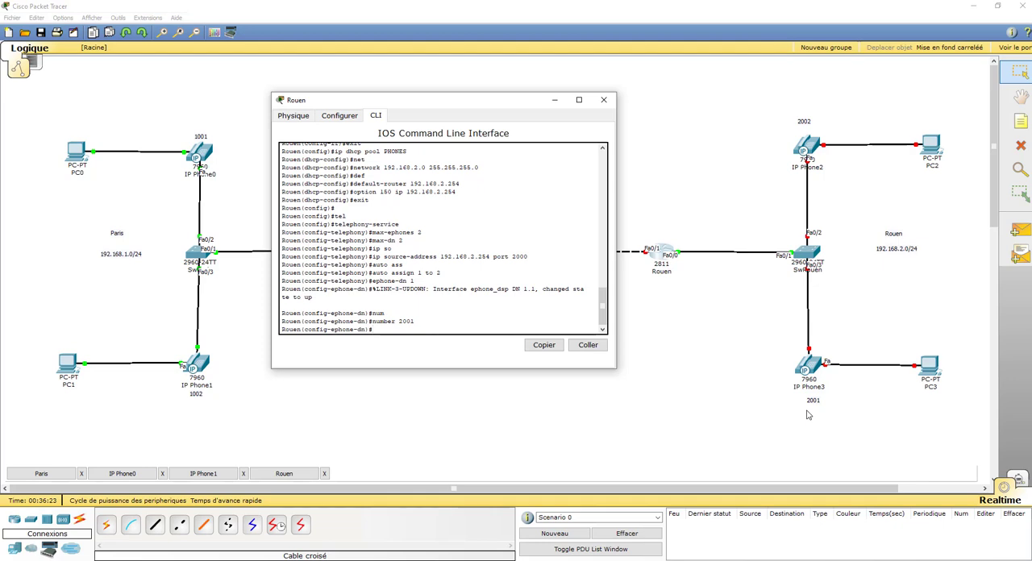
Create ephone-dn 2 on the Rouen router with the number 2002, and return to global configuration mode
key(Up)
key(Up)
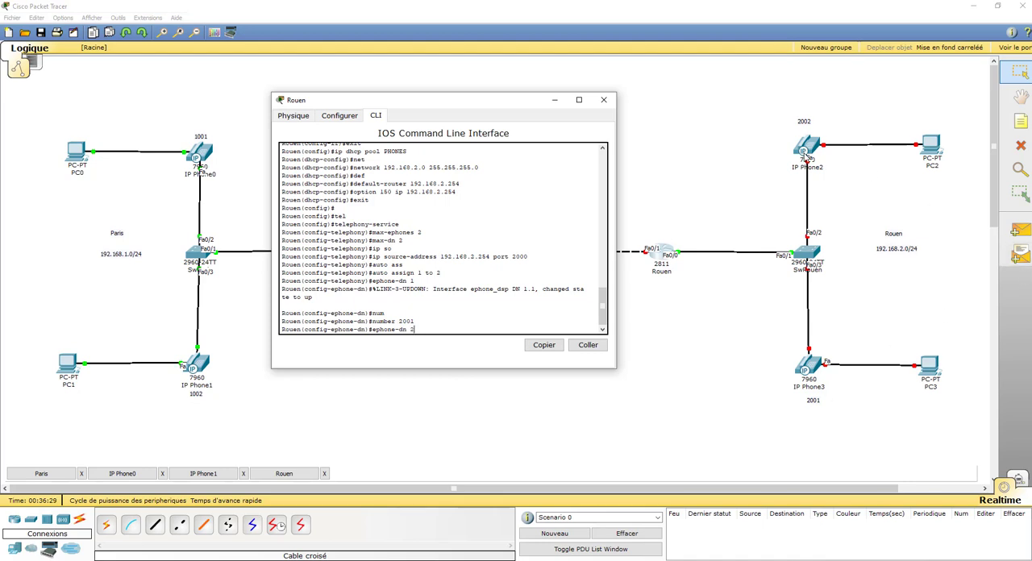
key(Return)
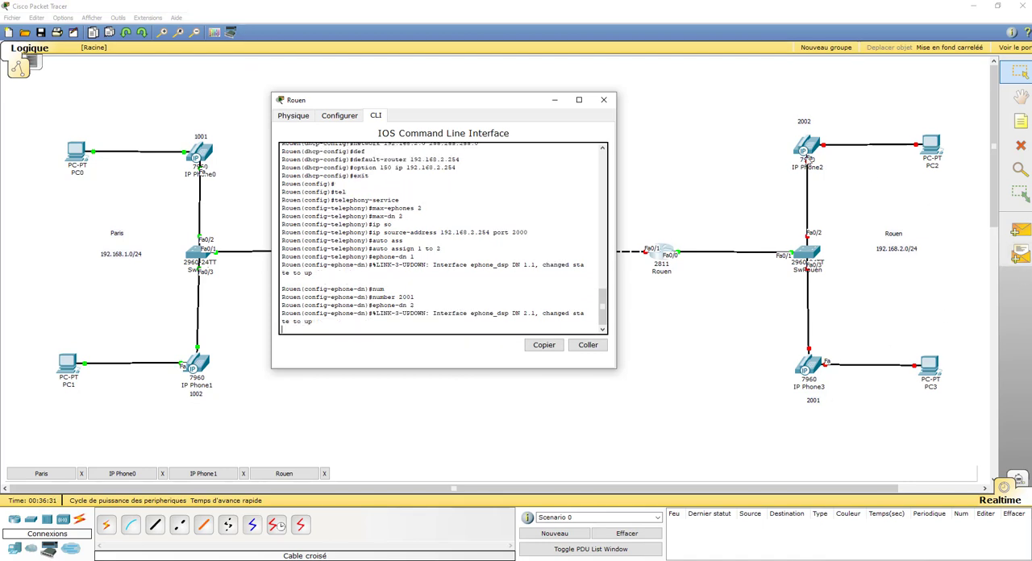
text(number 2001)
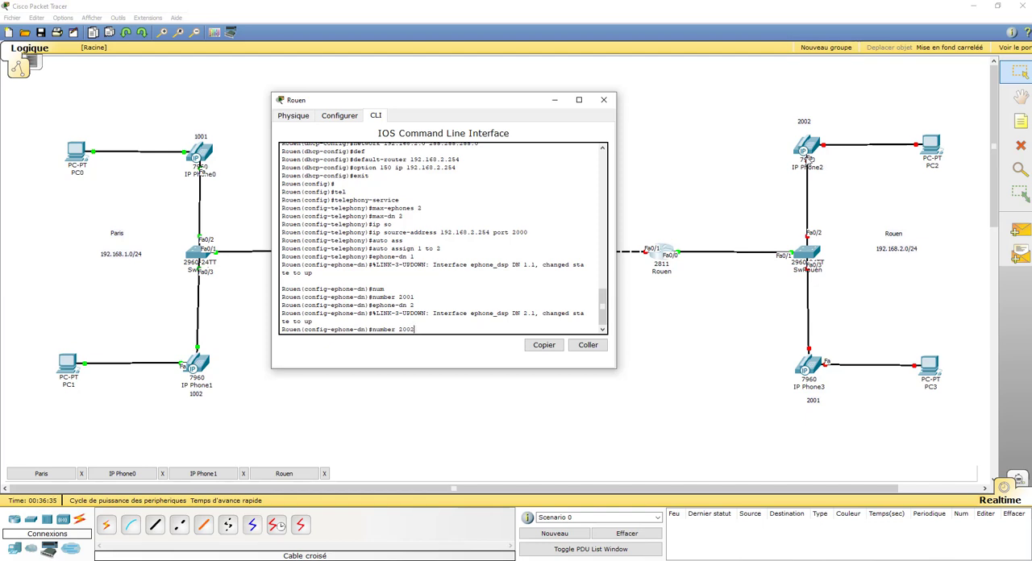
key(Return)
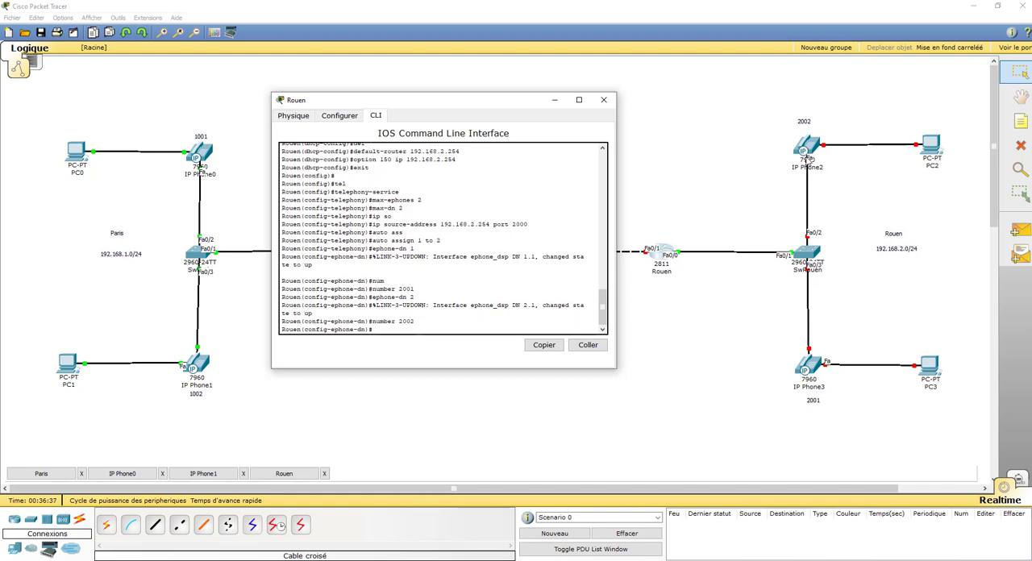
text(exit)
key(Return)
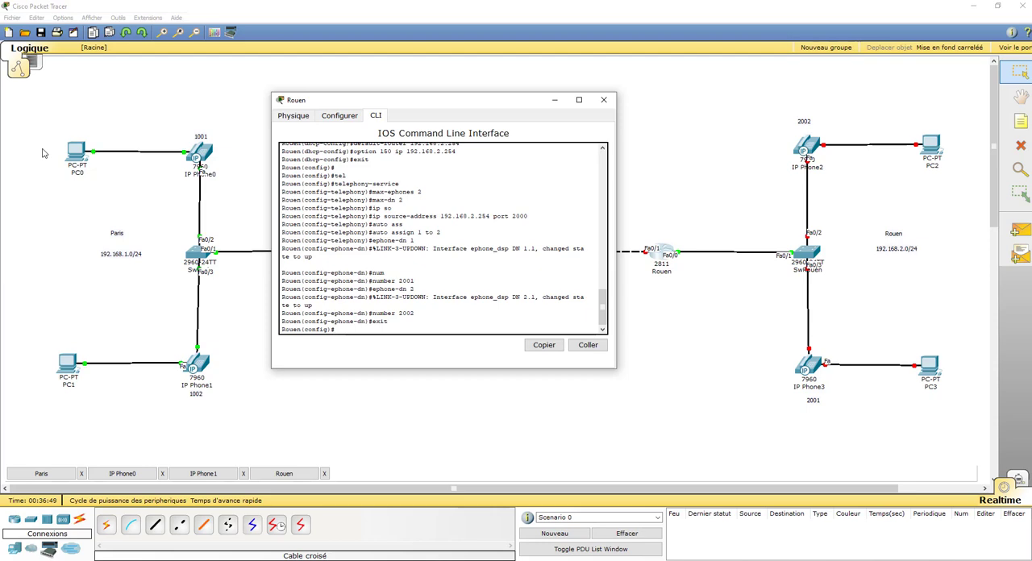
Connect the power adapter to IP Phone3 and display its handset interface
click(811, 371)
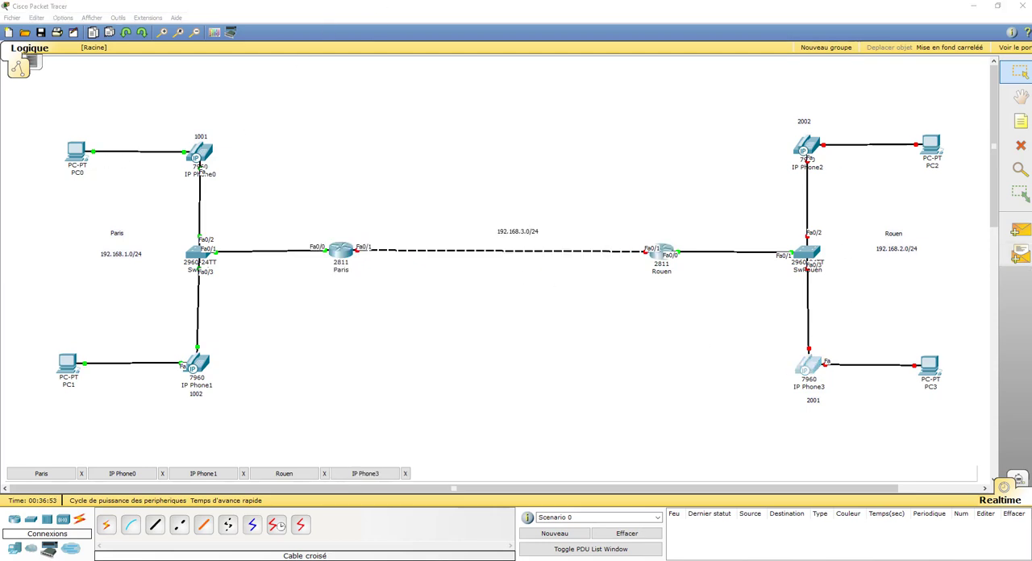
drag(1030, 89, 275, 35)
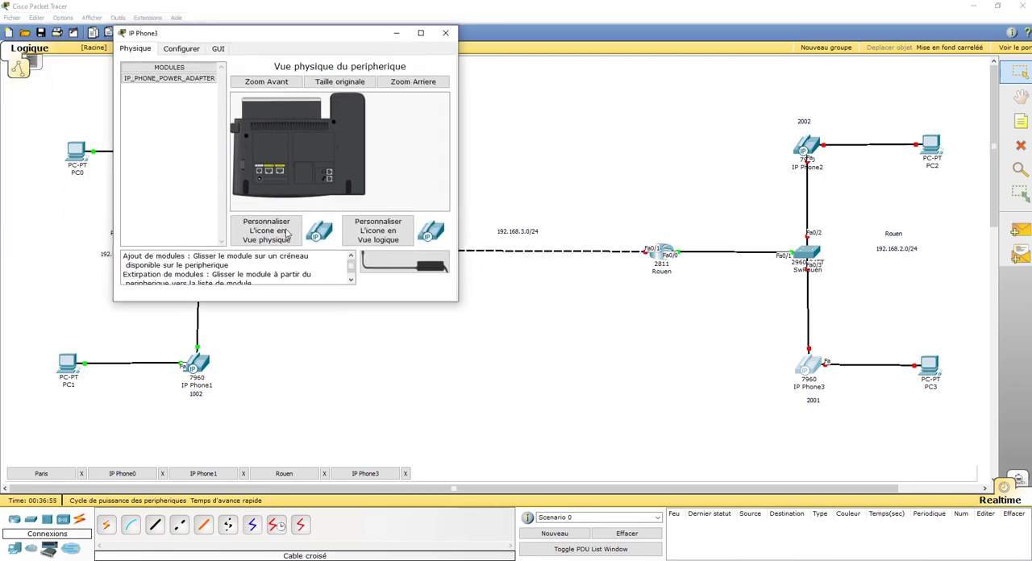
drag(372, 268, 259, 183)
click(218, 50)
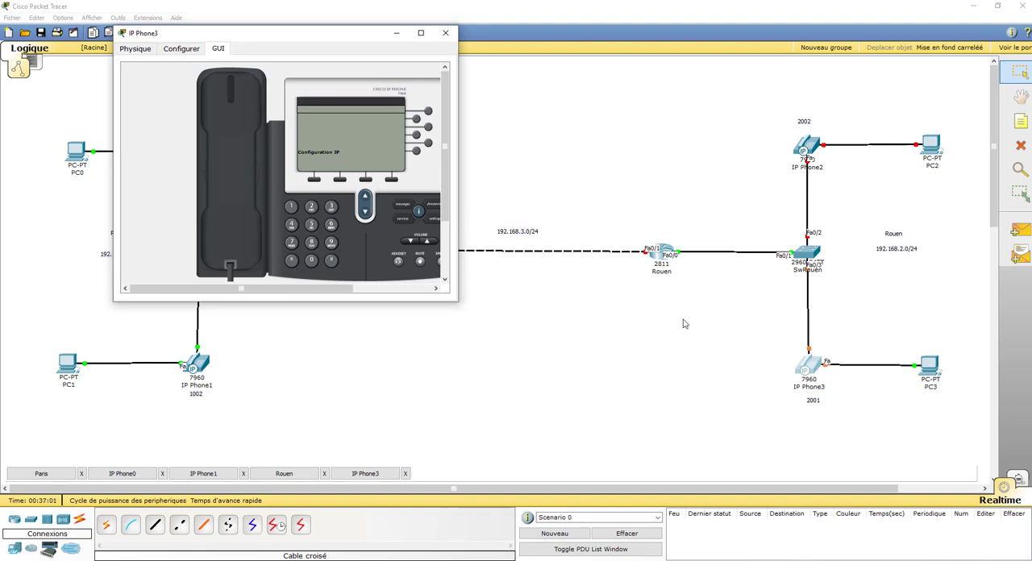
Connect the power adapter to IP Phone2 and display its handset interface
click(810, 156)
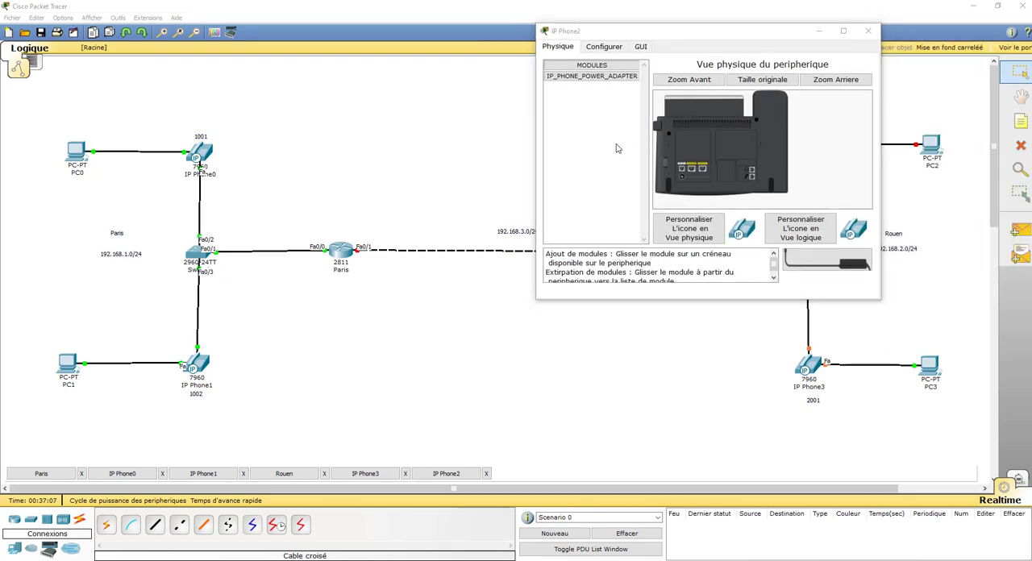
key(alt+Tab)
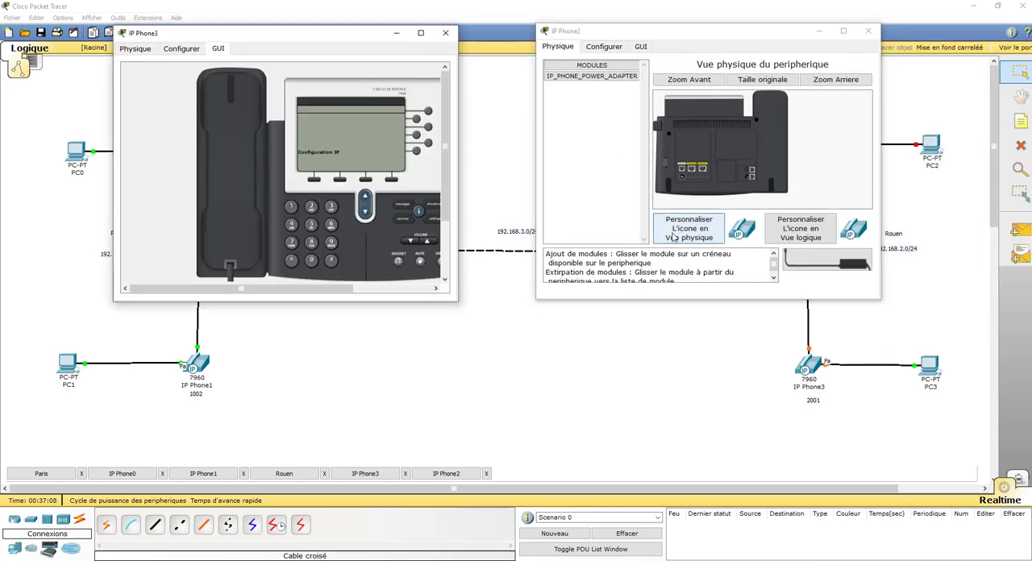
click(643, 47)
click(790, 176)
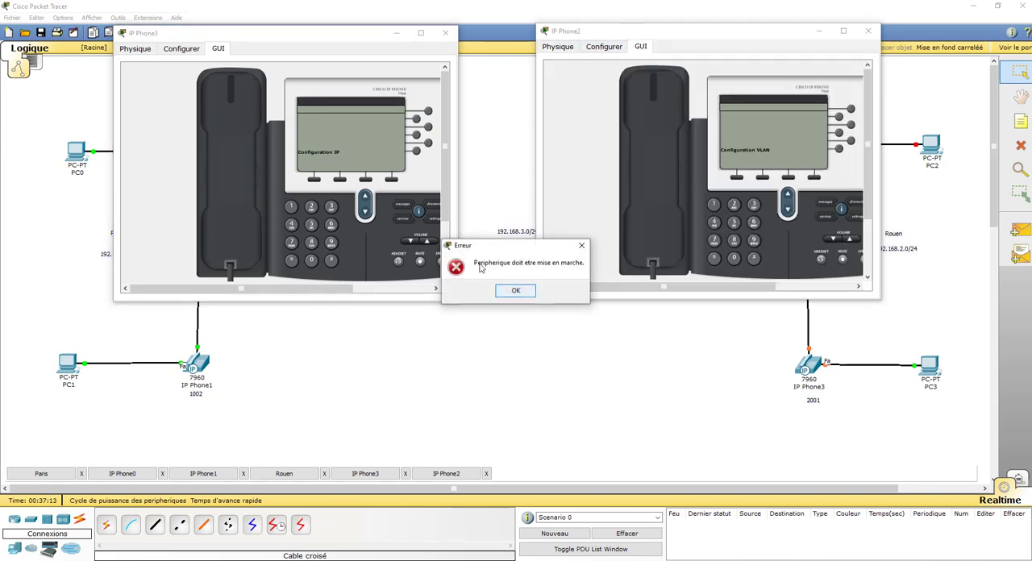
click(516, 291)
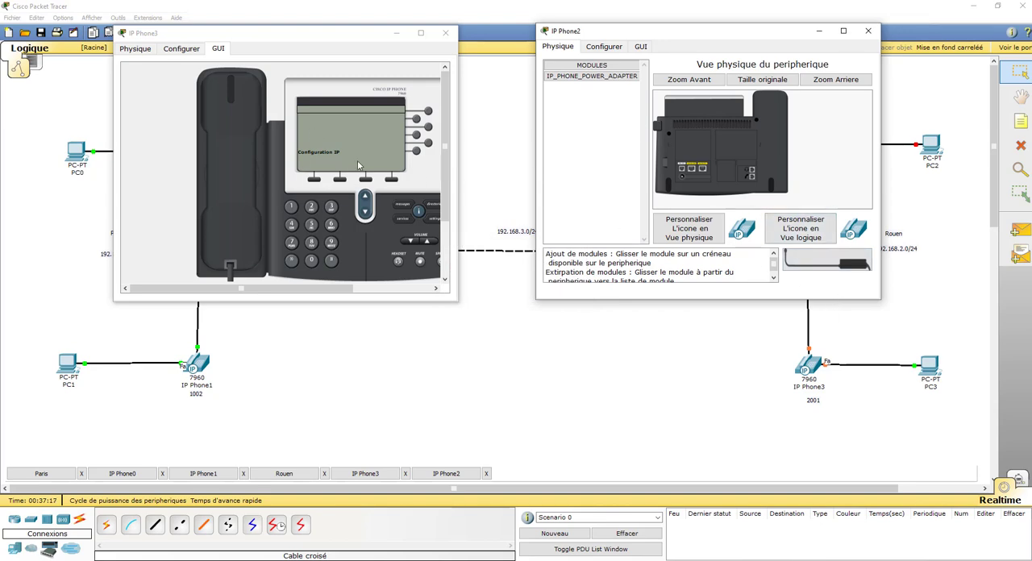
drag(671, 33, 610, 167)
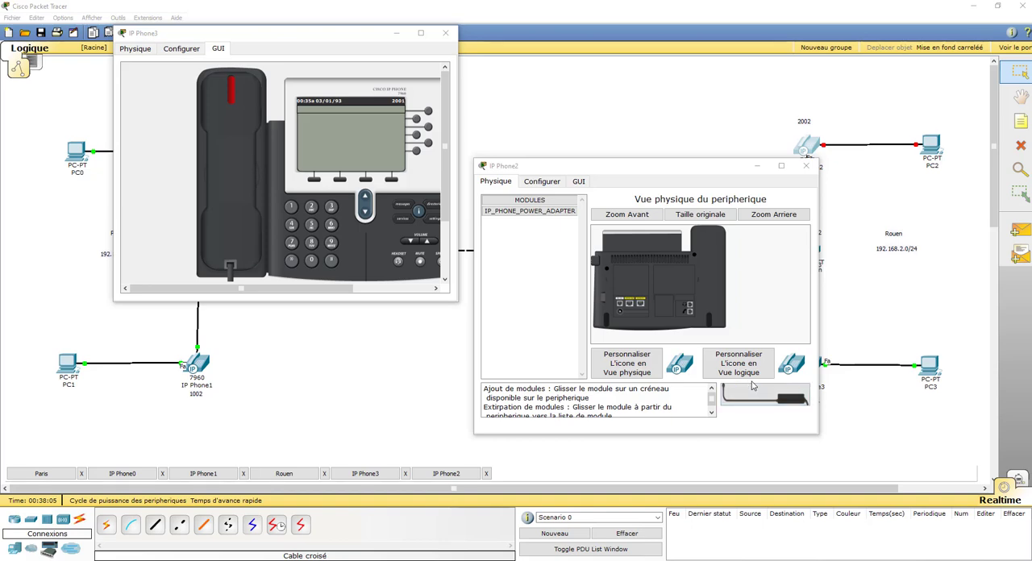
mouse_move(631, 171)
mouse_down()
mouse_move(592, 156)
mouse_move(635, 157)
mouse_up()
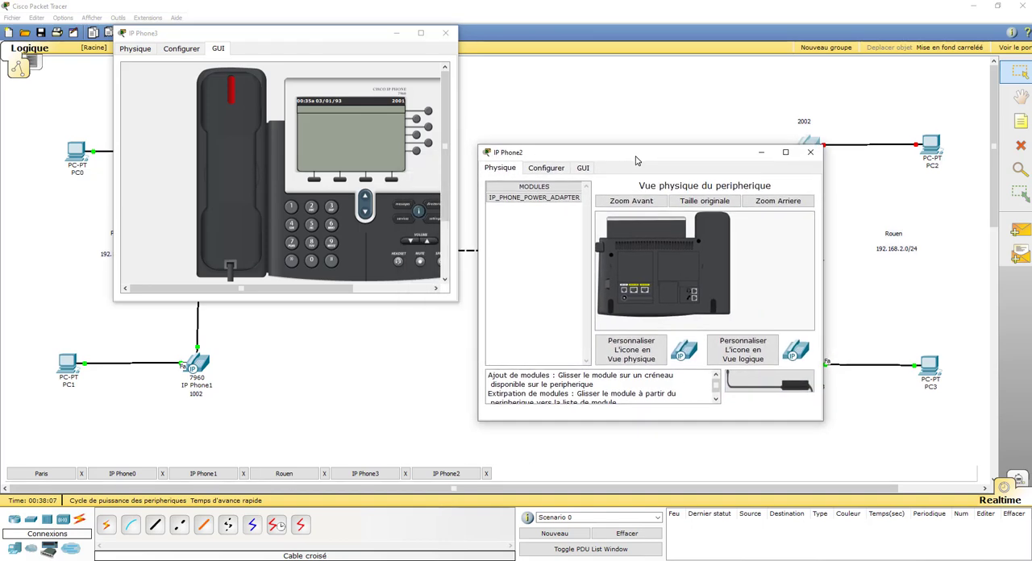
drag(770, 385, 626, 300)
click(583, 168)
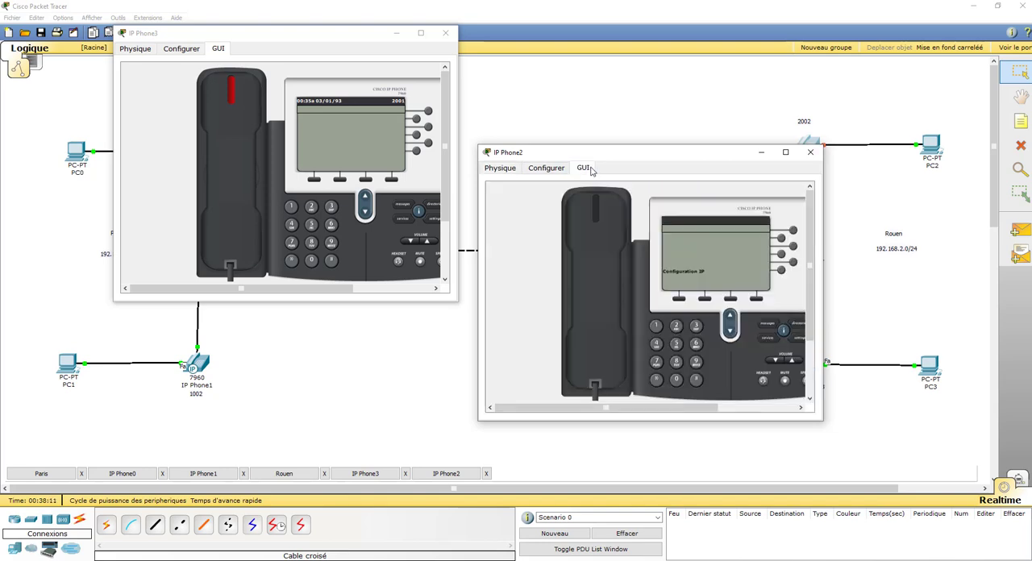
Arrange both Rouen phones side by side and check the Rouen router's console for their registration
drag(660, 154, 631, 52)
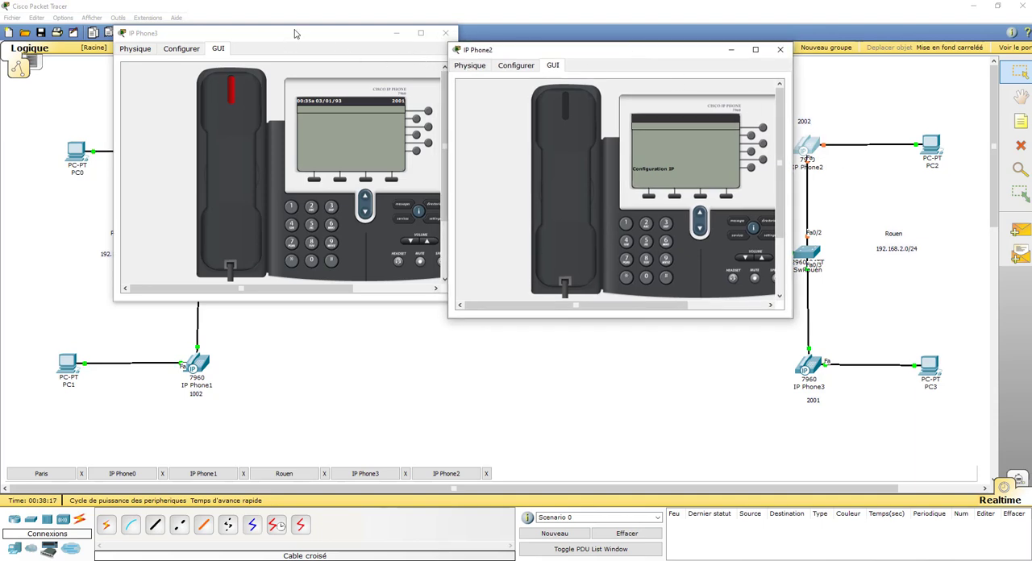
drag(296, 33, 252, 46)
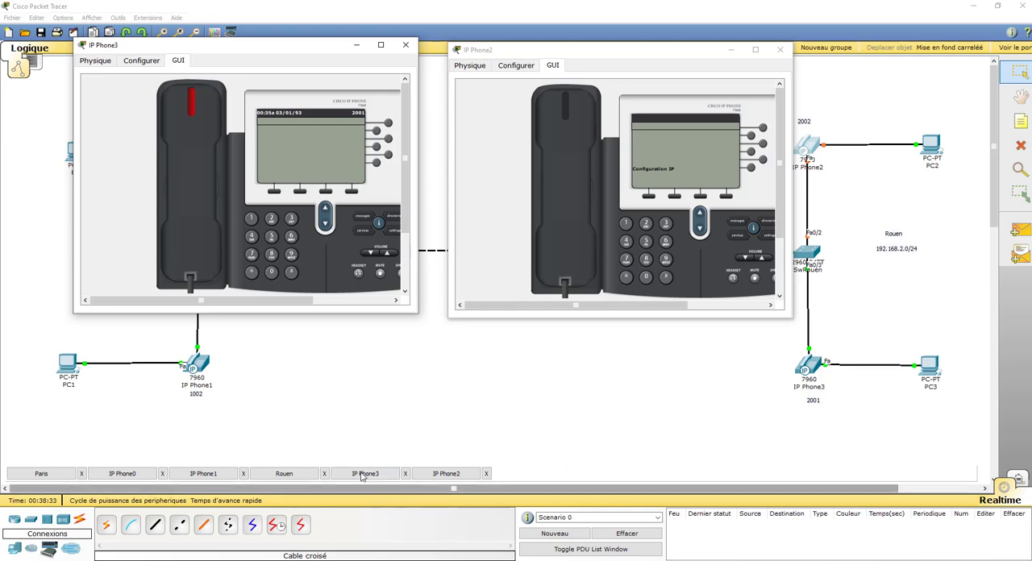
click(282, 475)
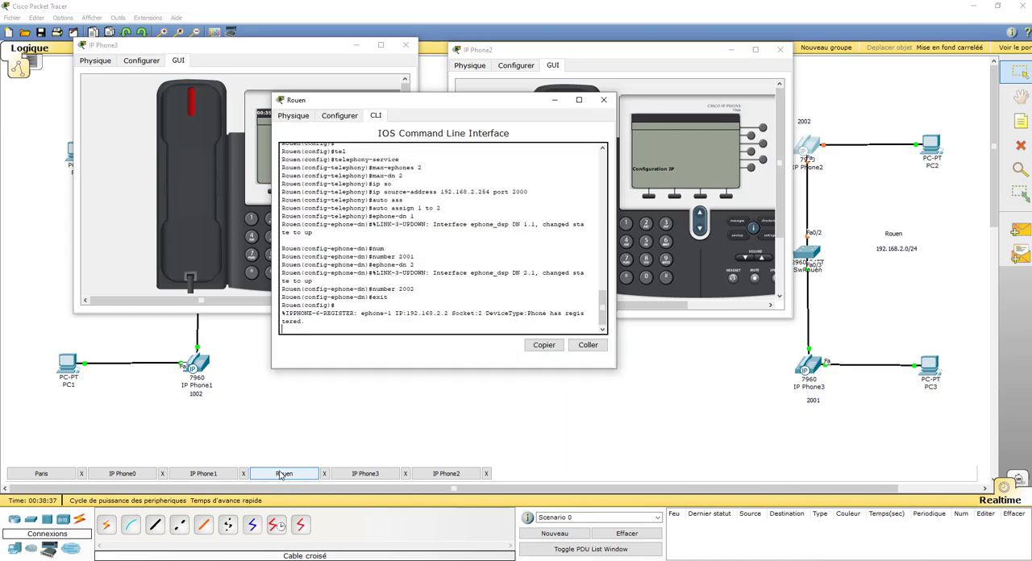
drag(425, 99, 433, 233)
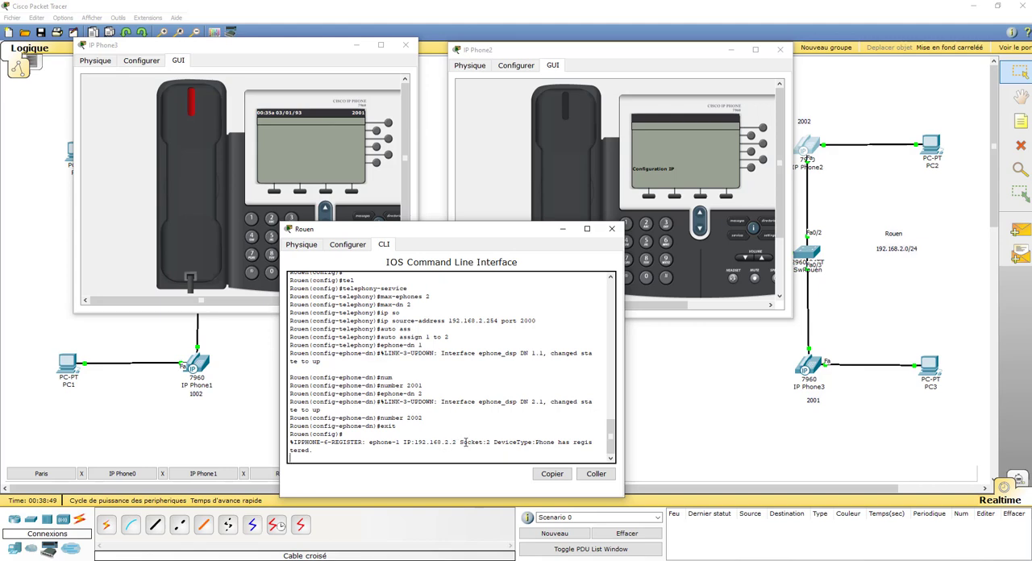
key(Return)
key(Return)
key(Return)
key(Return)
key(Return)
key(Return)
key(Return)
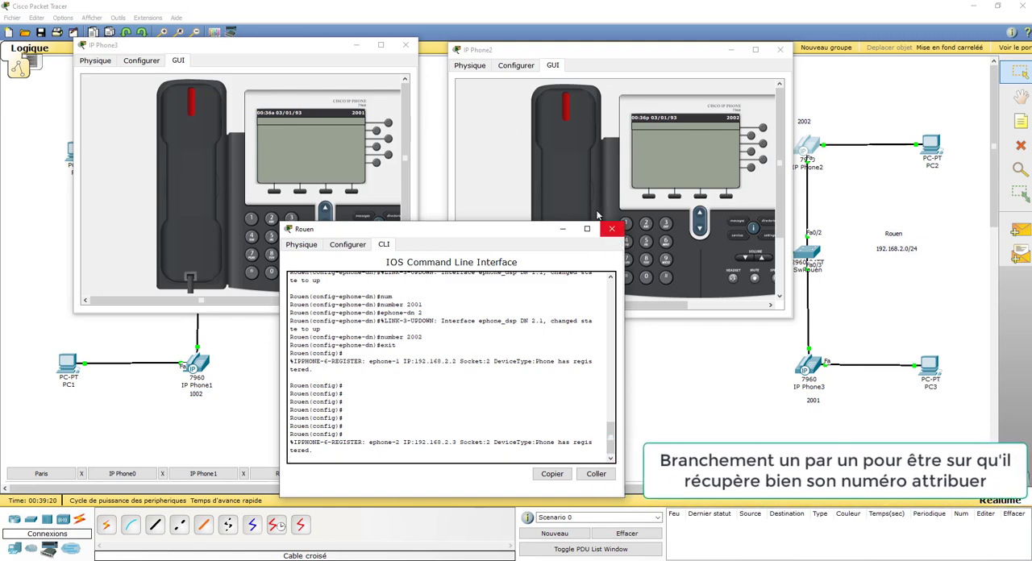
Call 2002 from IP Phone3, answer the call on IP Phone2, and hang up both handsets
click(317, 49)
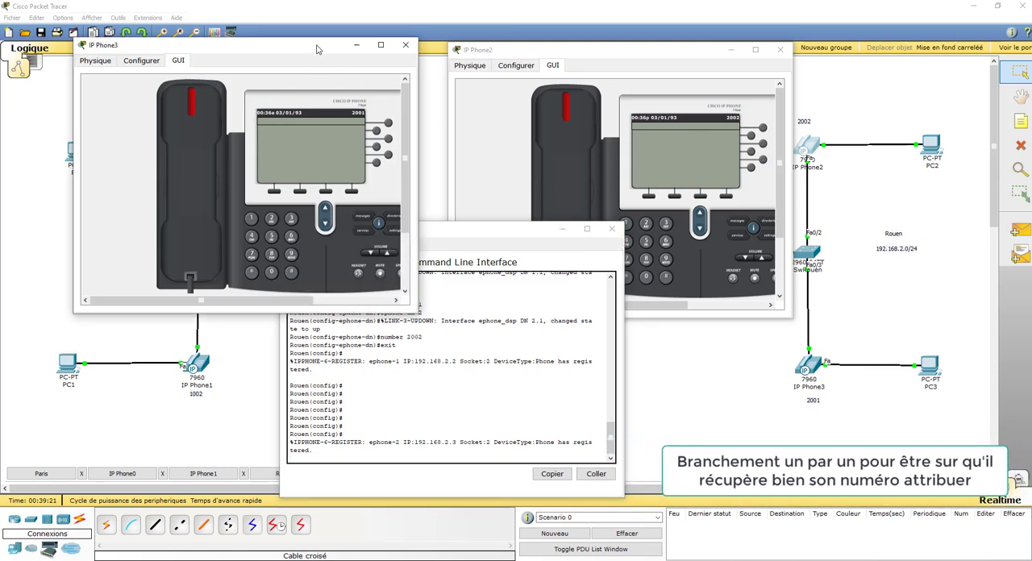
click(606, 53)
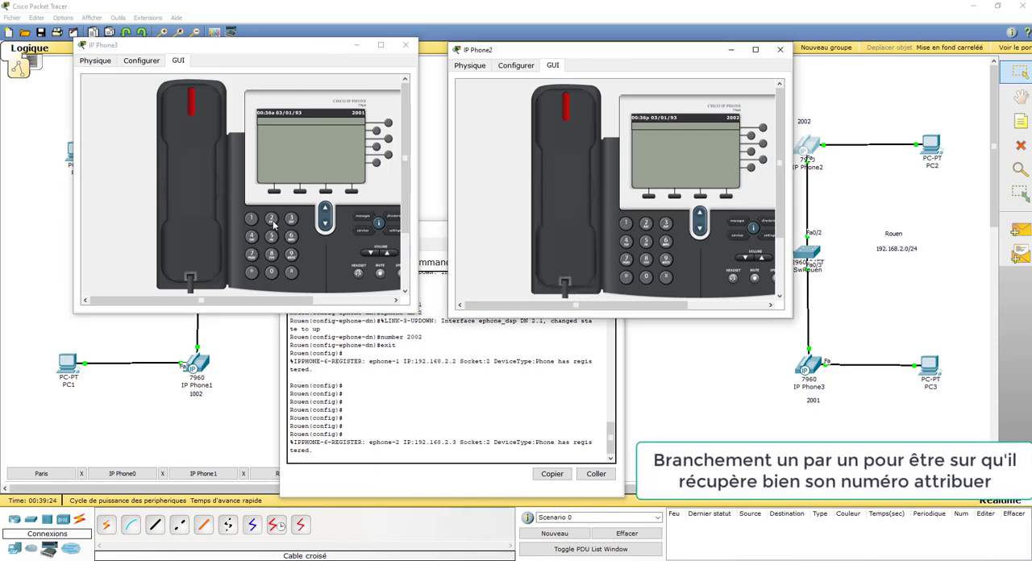
click(272, 274)
click(272, 274)
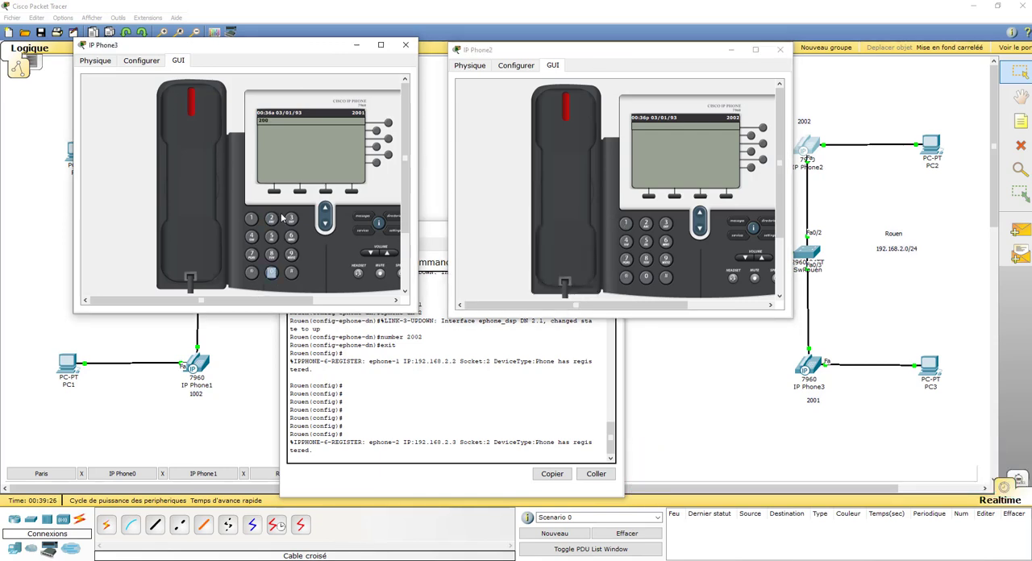
click(271, 273)
click(271, 218)
click(192, 186)
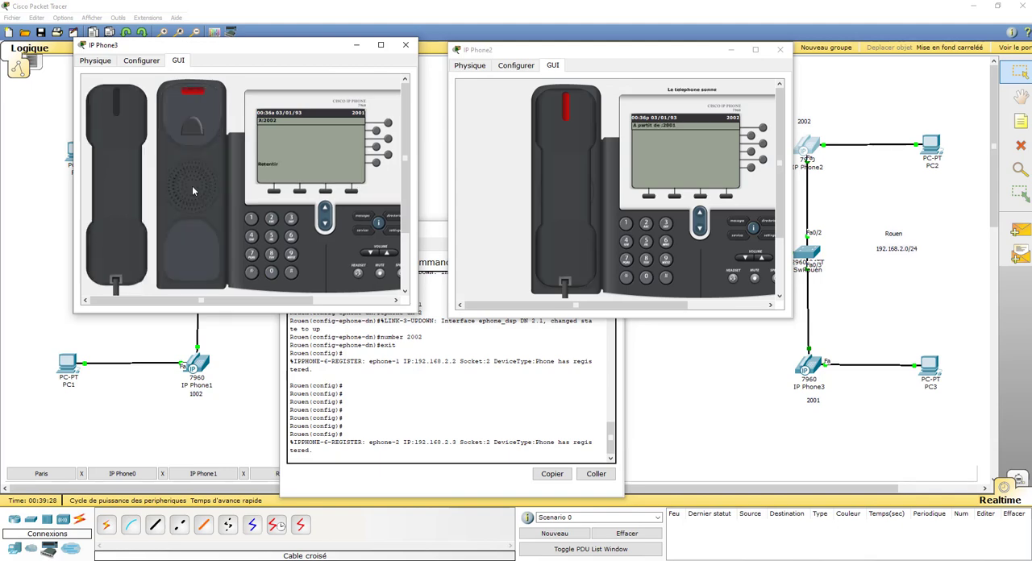
click(560, 195)
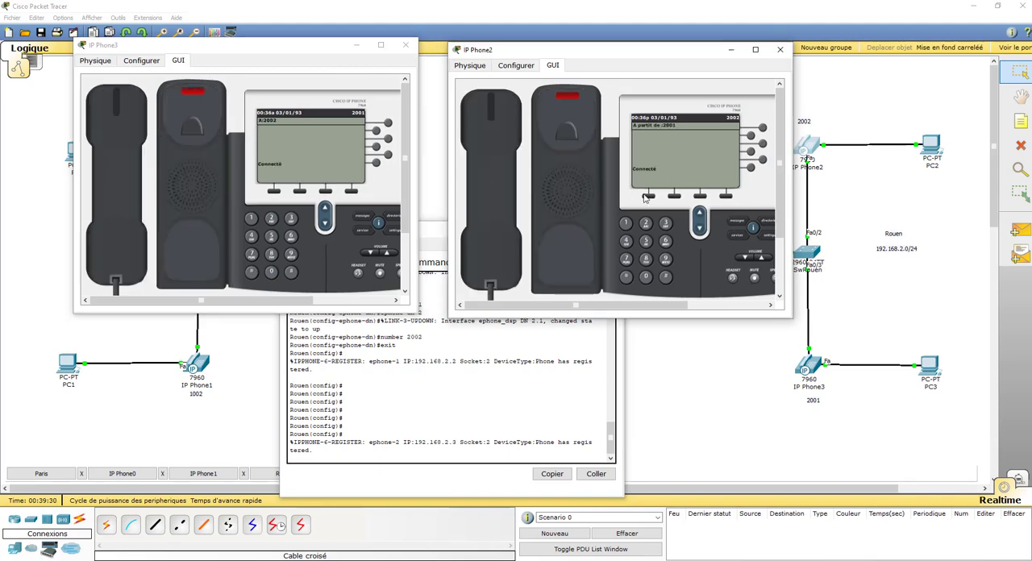
click(465, 190)
click(135, 183)
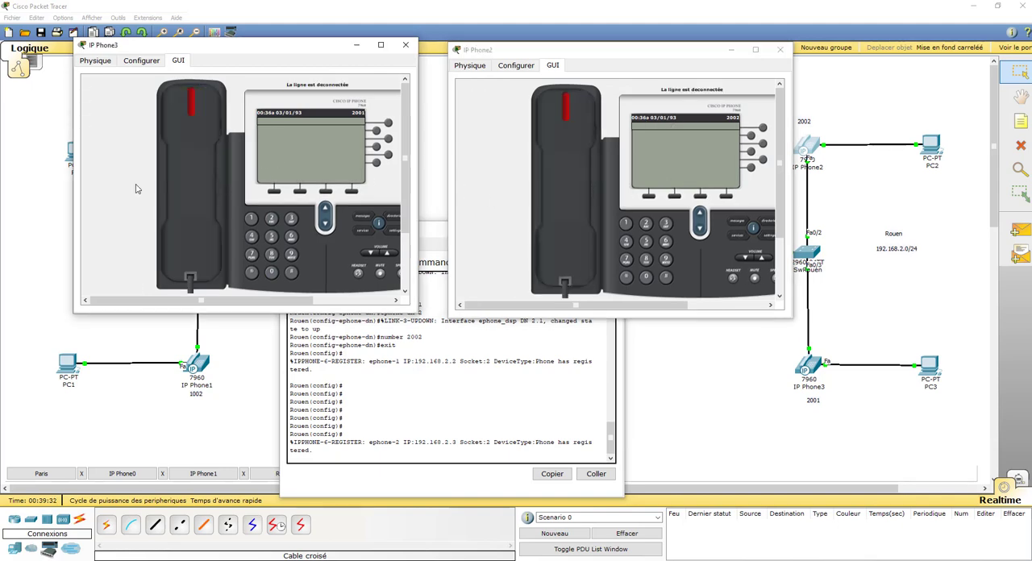
Try a return call from IP Phone2 to the other Rouen phone and hang up
click(645, 223)
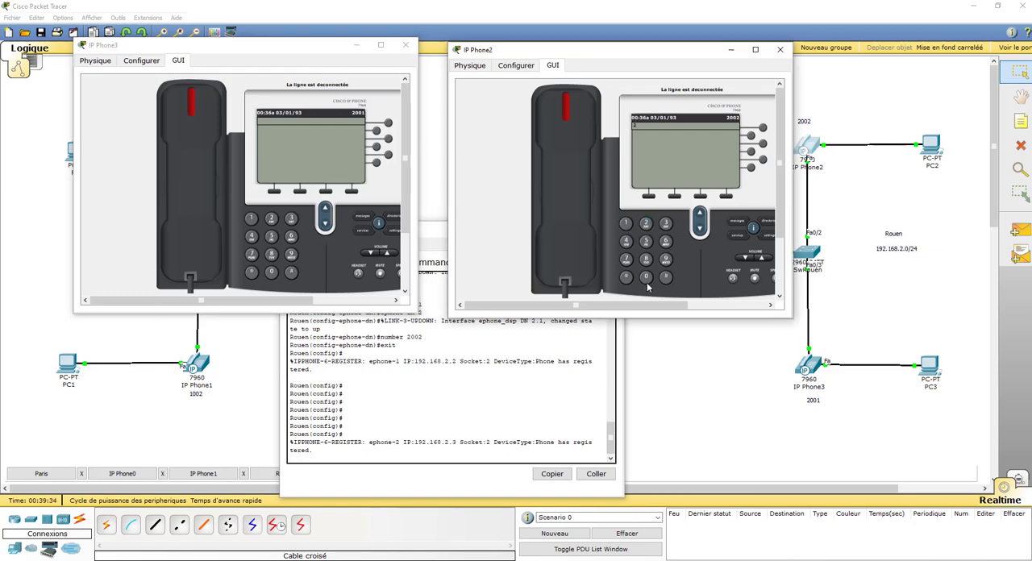
click(646, 277)
click(646, 277)
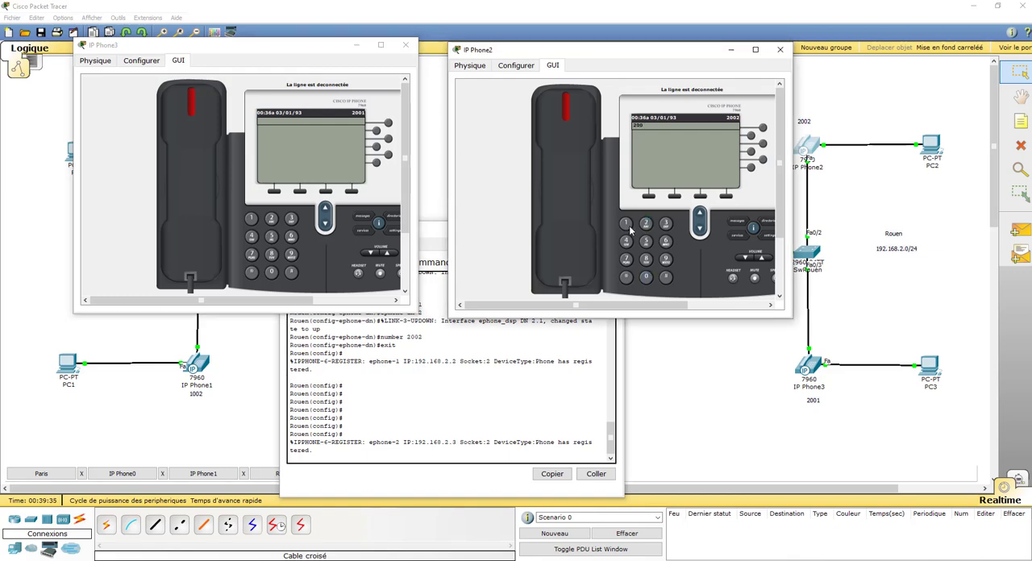
click(560, 178)
click(490, 186)
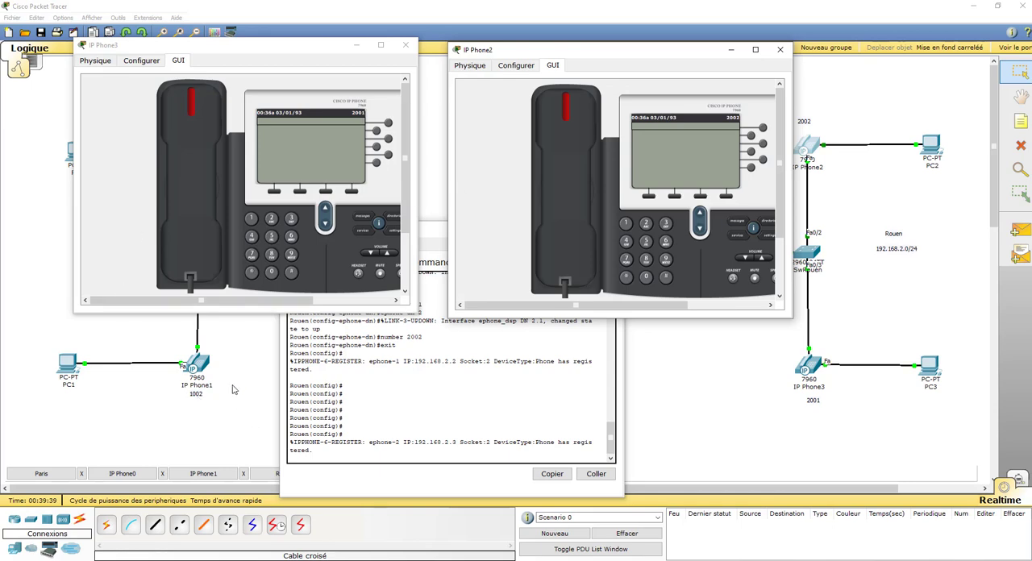
Try calling the Paris extension 1002 from IP Phone2 and hang up
click(627, 225)
click(647, 277)
click(647, 276)
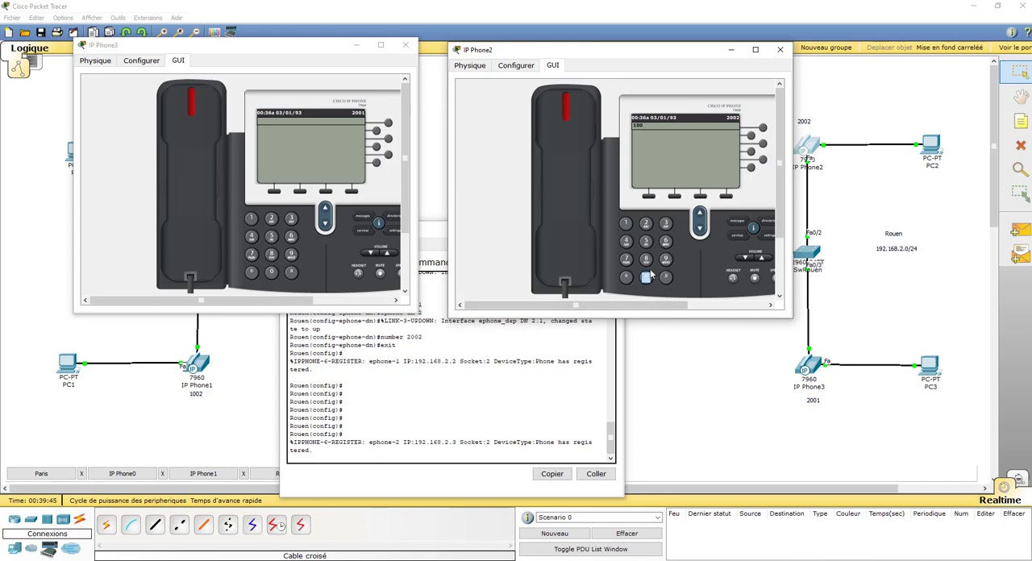
click(645, 224)
click(564, 189)
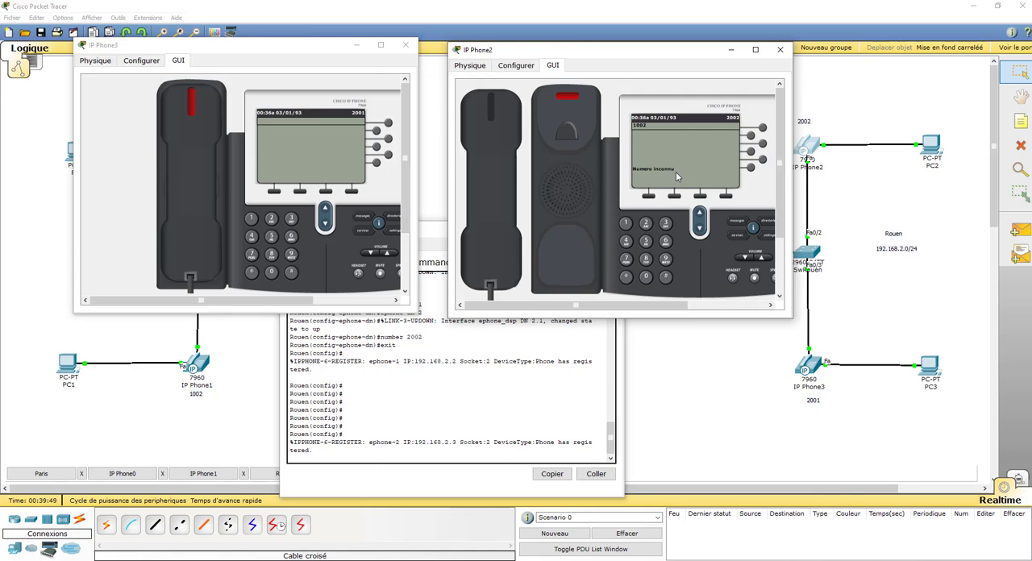
click(484, 196)
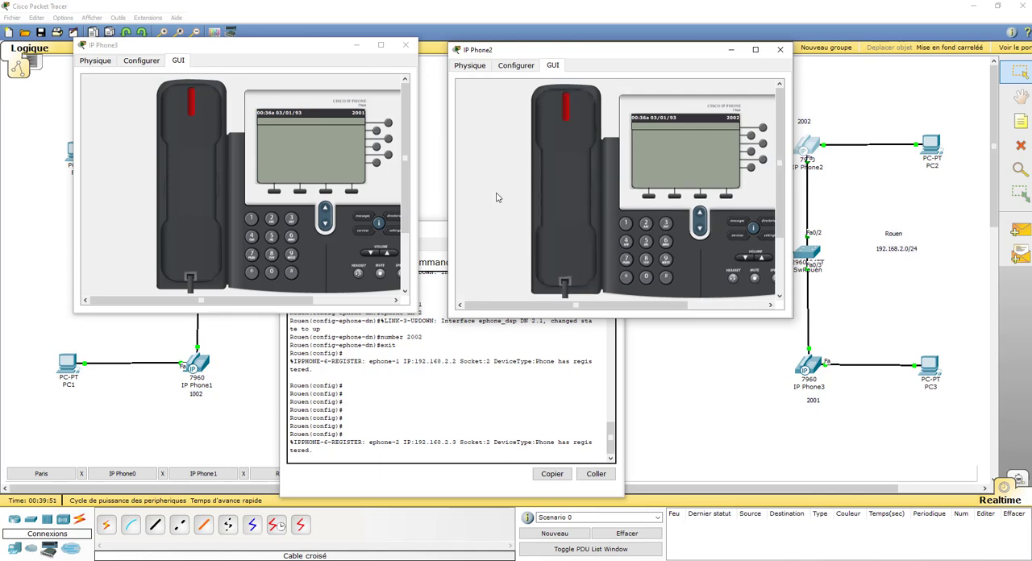
Set the phone windows aside and place the Rouen router's console so that its FastEthernet 0/1 link can be seen
click(401, 473)
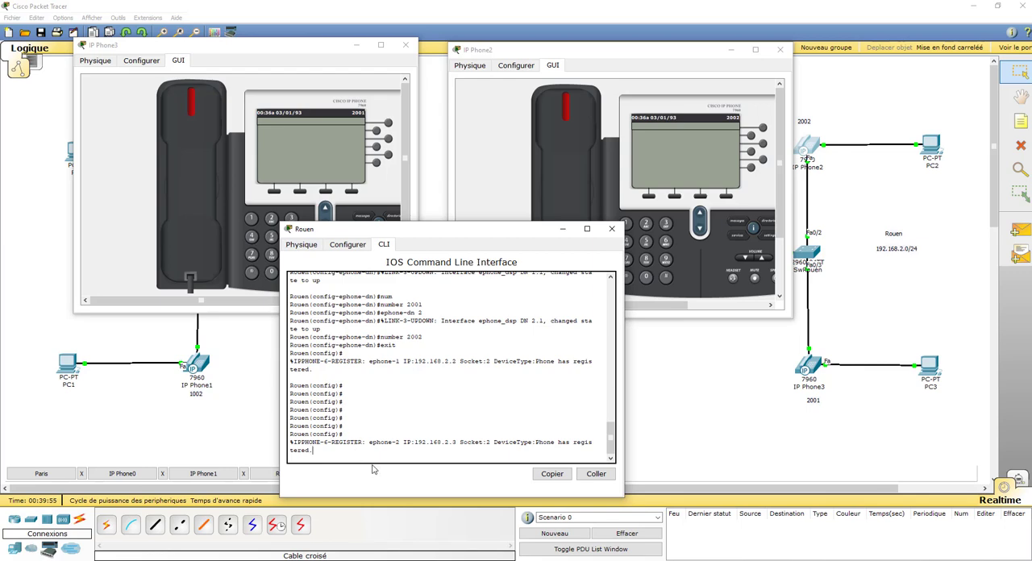
key(Return)
key(Return)
key(Return)
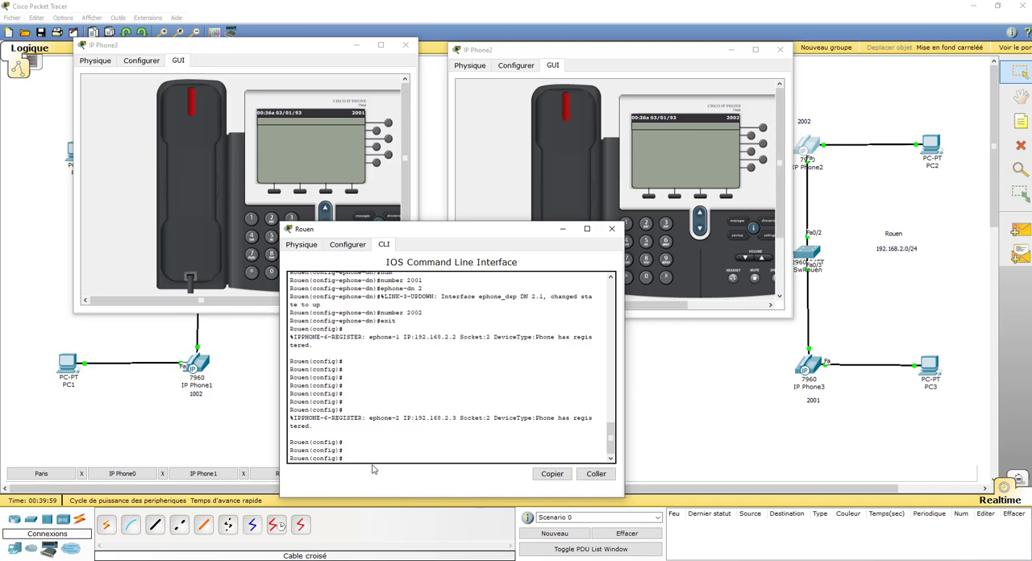
click(543, 12)
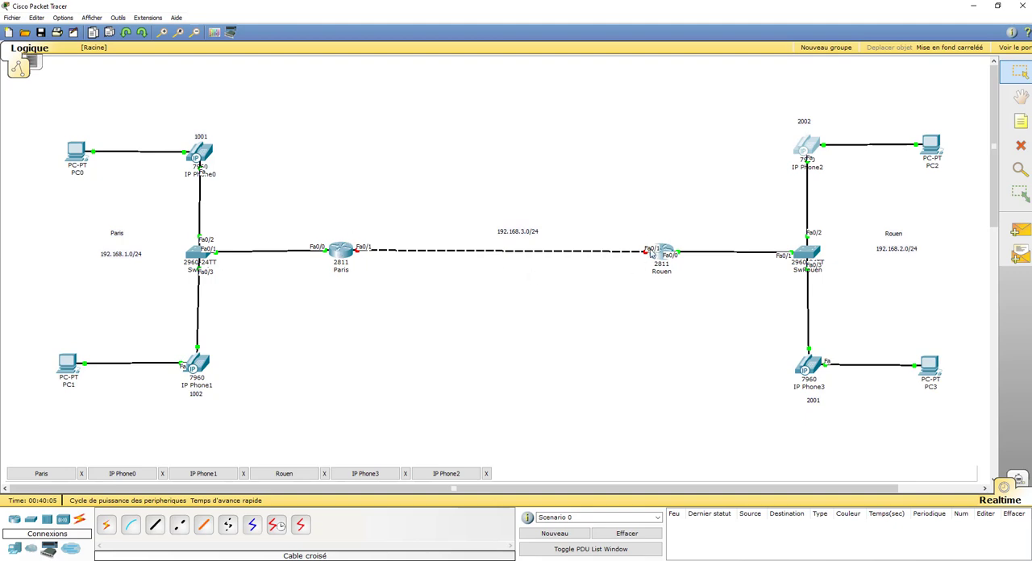
click(287, 473)
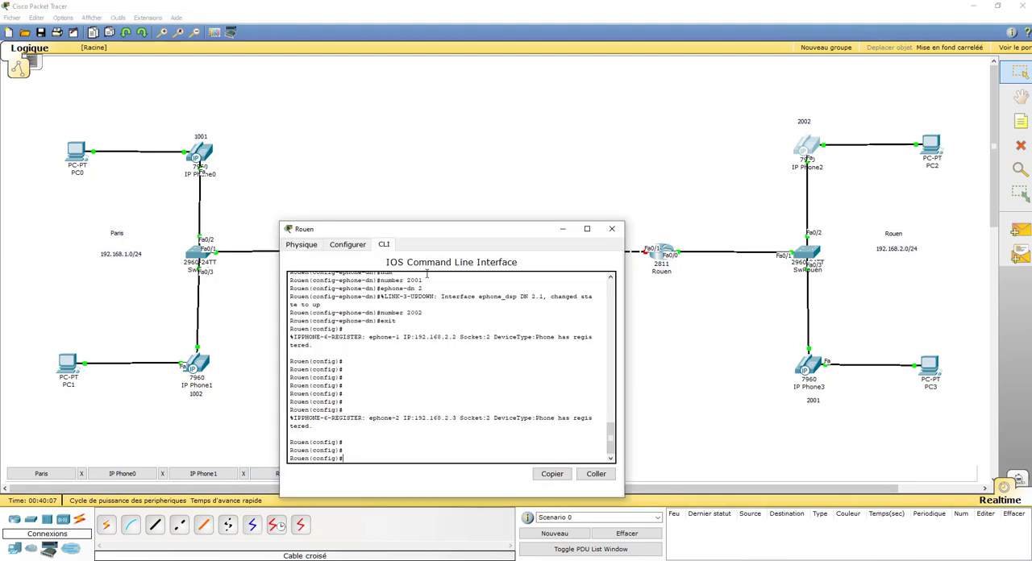
drag(468, 239, 368, 146)
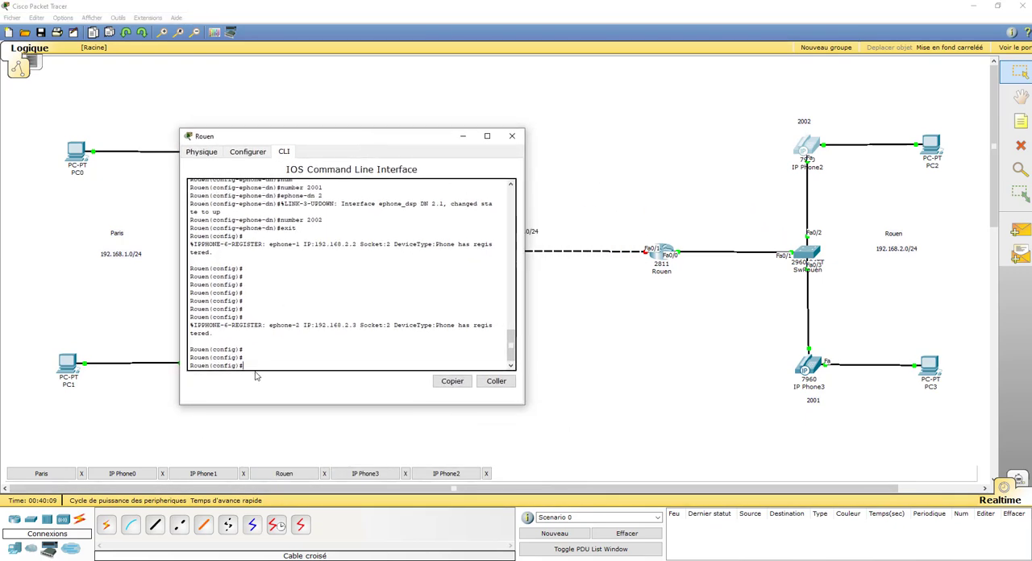
Enter interface configuration mode for FastEthernet 0/1 on the Rouen router
text(int)
key(Tab)
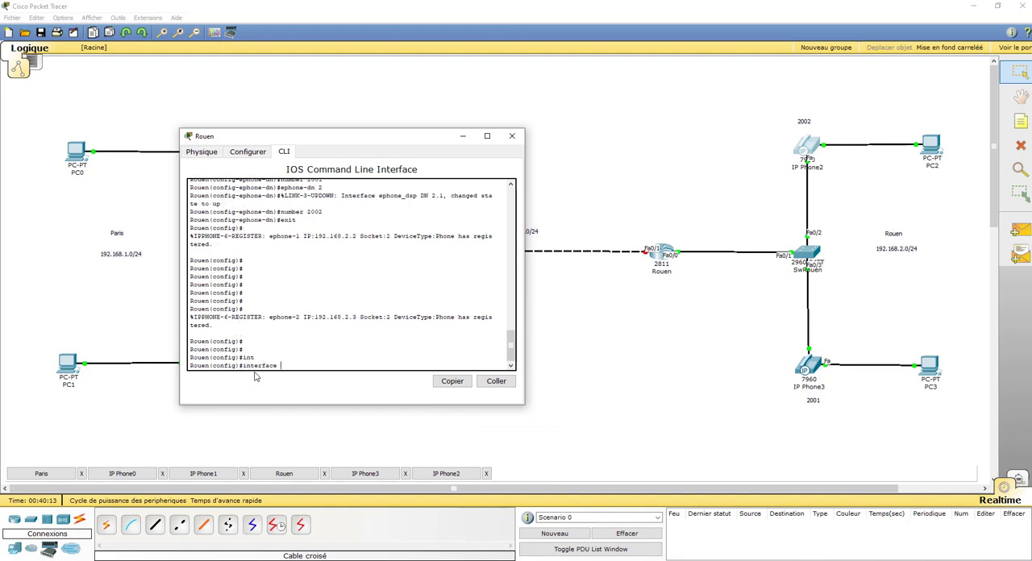
text(fas)
key(Tab)
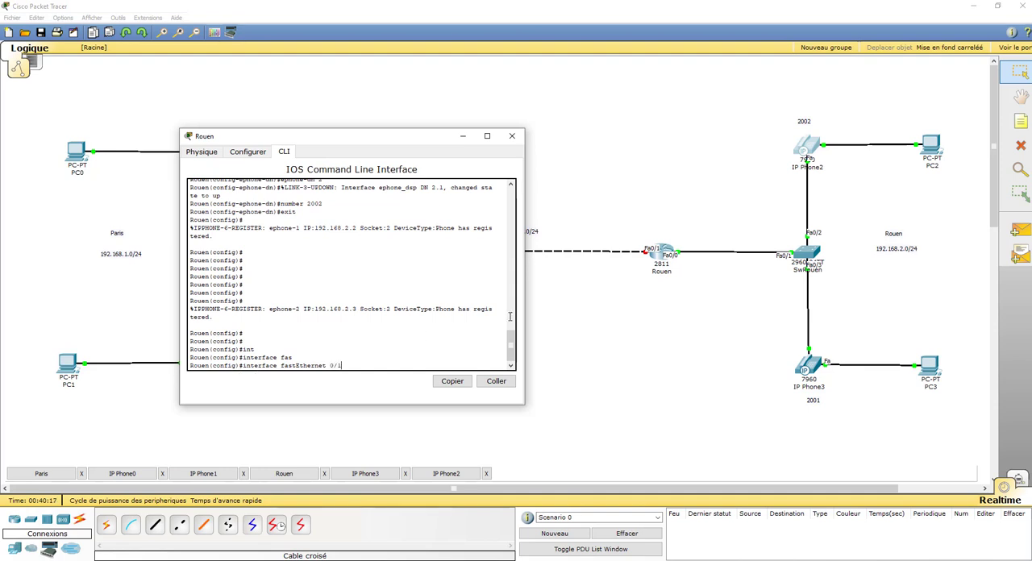
text(0/1)
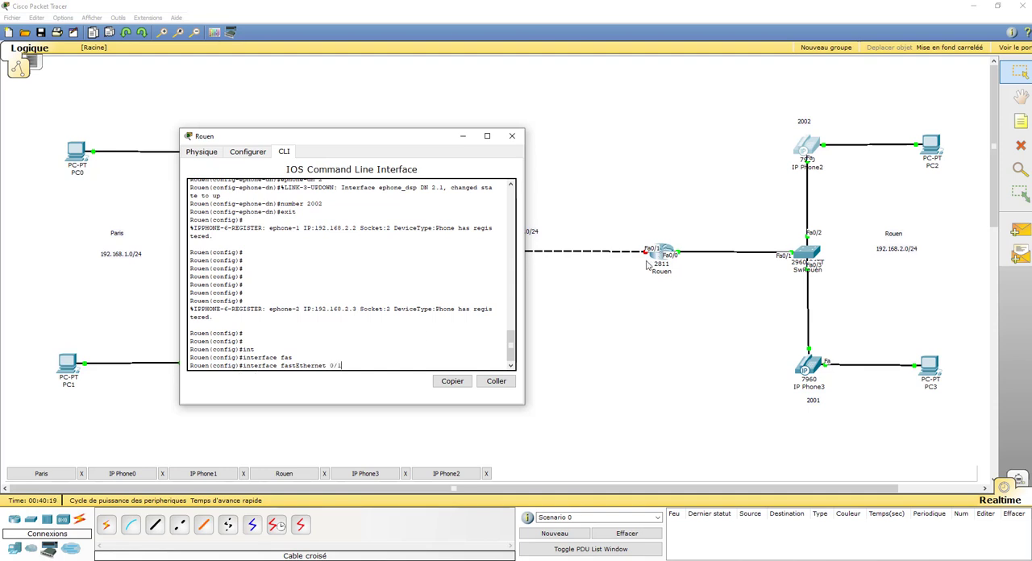
key(Return)
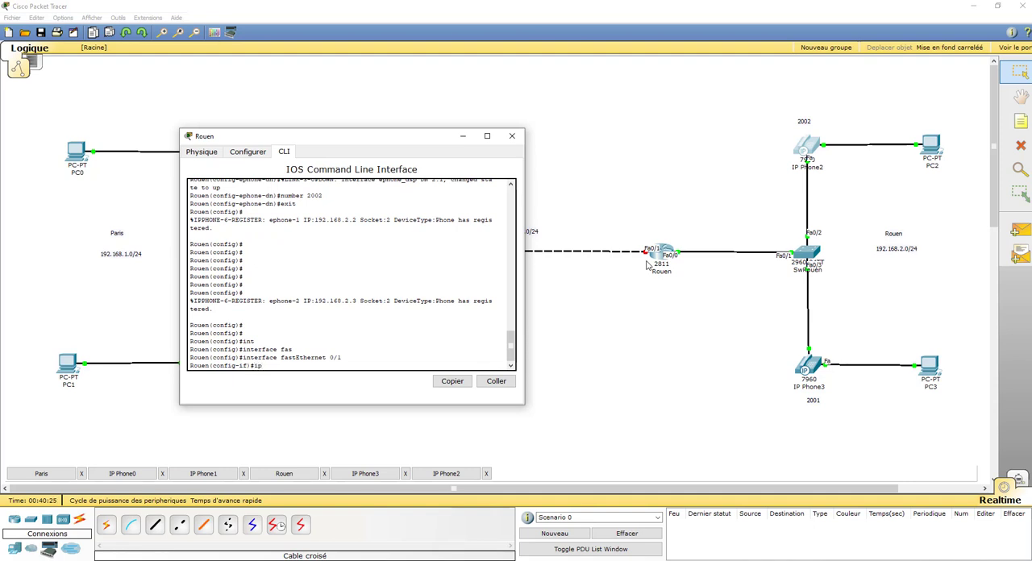
Assign the IP address 192.168.3.250 with mask 255.255.255.0 to Rouen's FastEthernet 0/1 interface
text(ip add)
key(Tab)
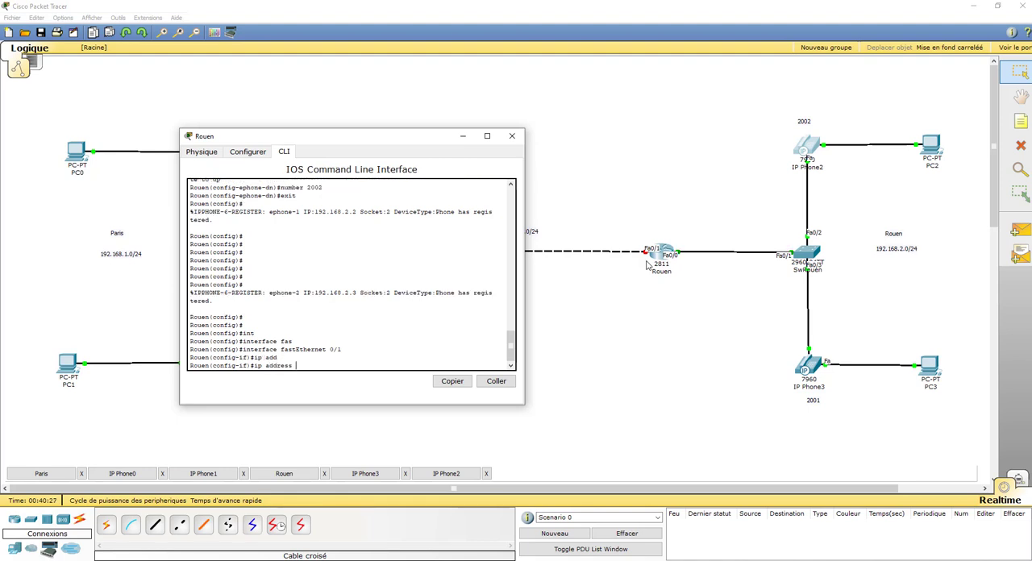
text(192.168.3.250 255.255.255.0)
key(Return)
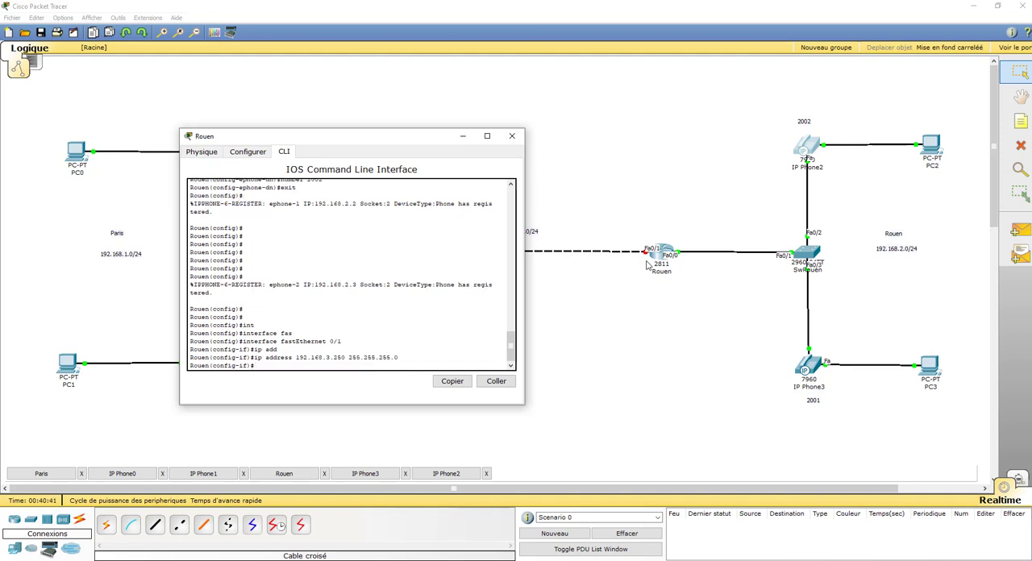
Enable Rouen's FastEthernet 0/1 interface with no shutdown and return to global configuration mode
text(no sh)
key(Tab)
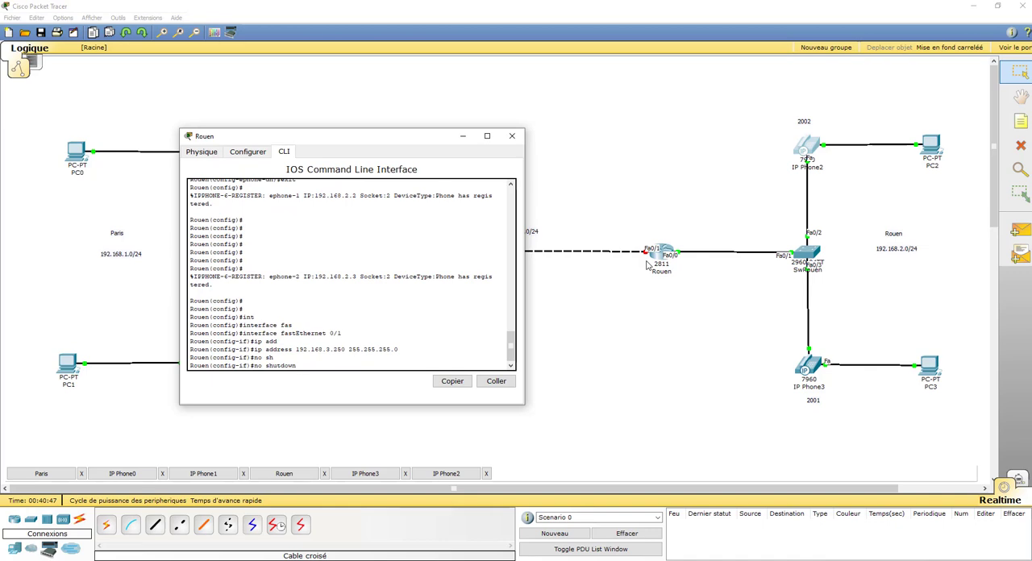
key(Return)
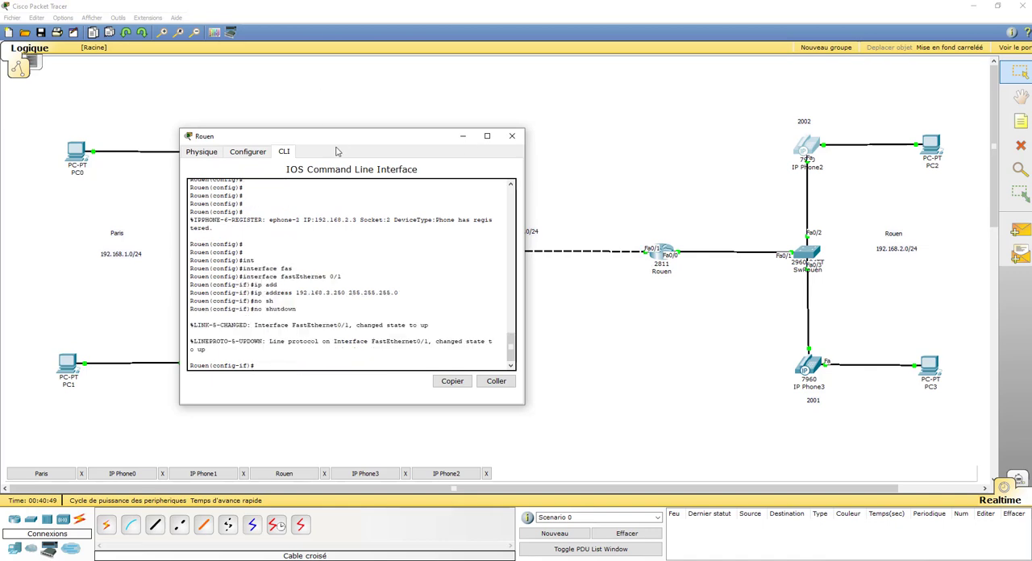
drag(342, 139, 411, 149)
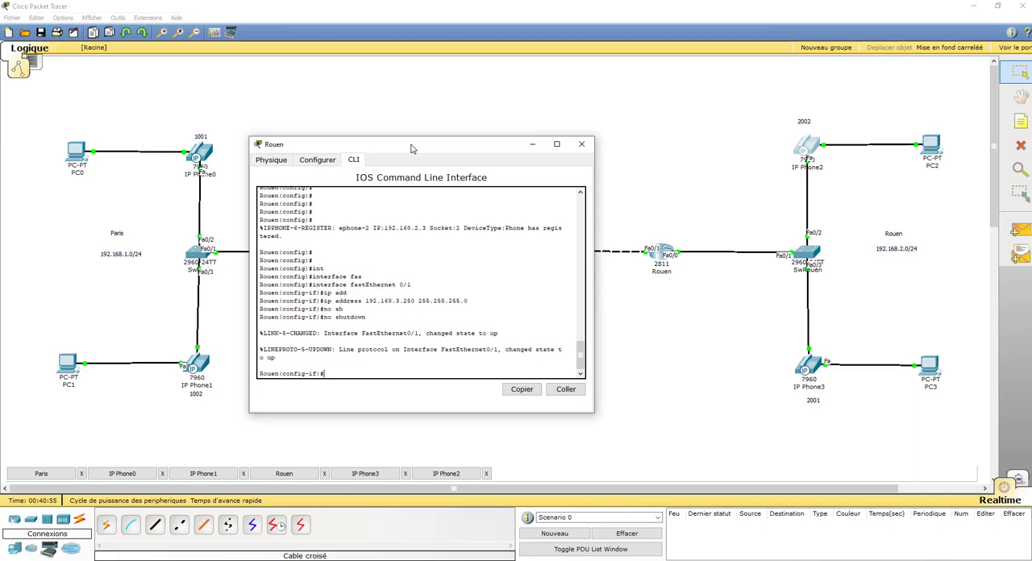
text(exit)
key(Return)
key(Return)
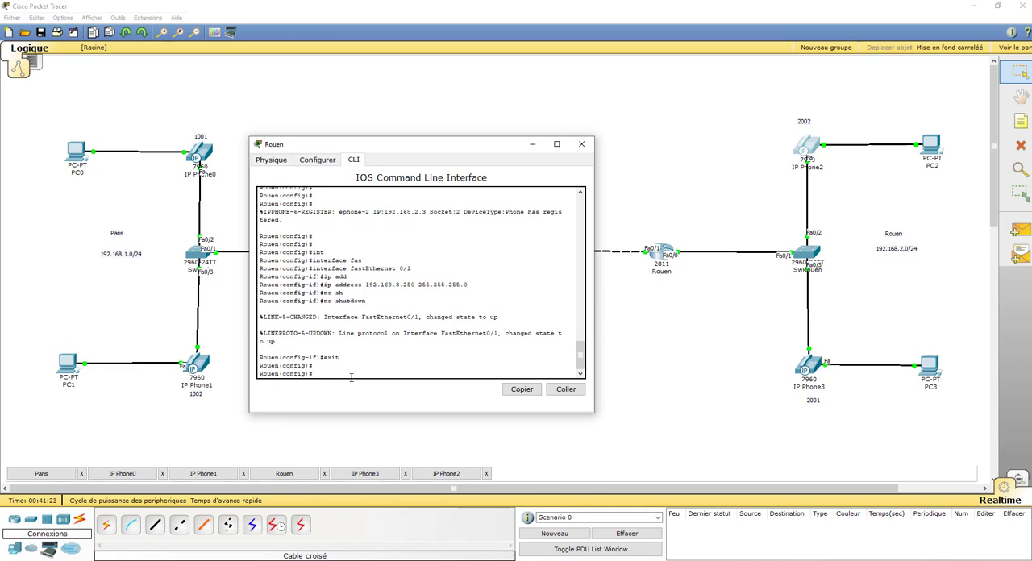
Try to add a static route on Rouen to 192.168.1.0 with mask 255.255.255 via 192.168.3.200
text(ip)
text(route 192.168.1.0 255.2)
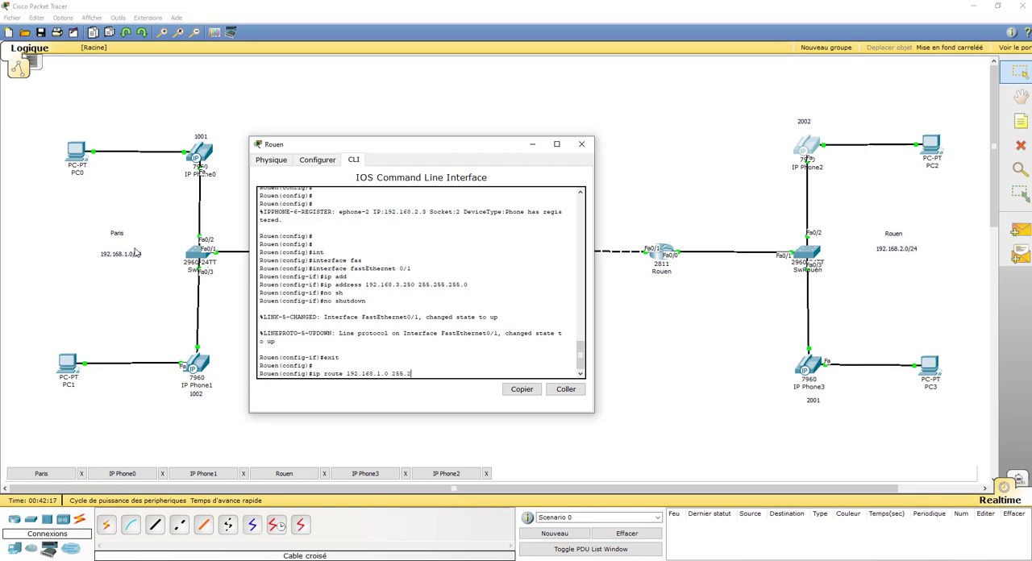
text(55.255)
drag(450, 144, 622, 166)
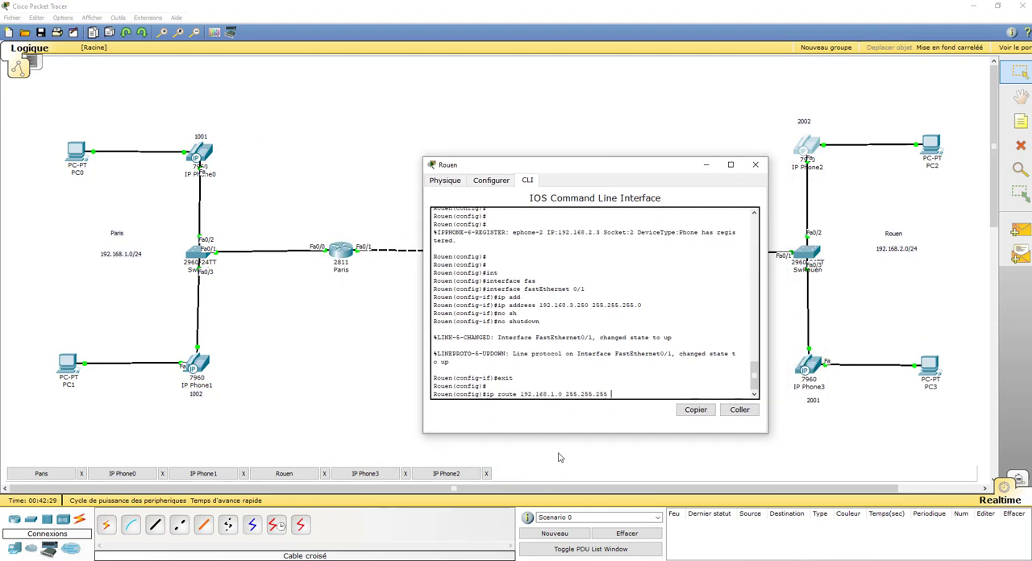
text(192.168.3.200)
key(Return)
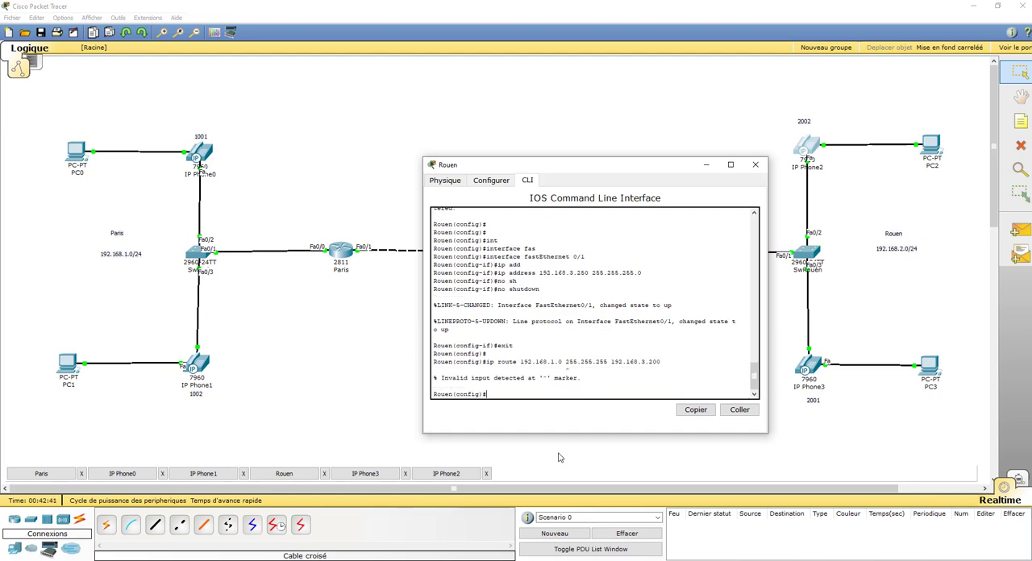
Correct the mask to 255.255.255.0 in the recalled static route command and submit it
key(Up)
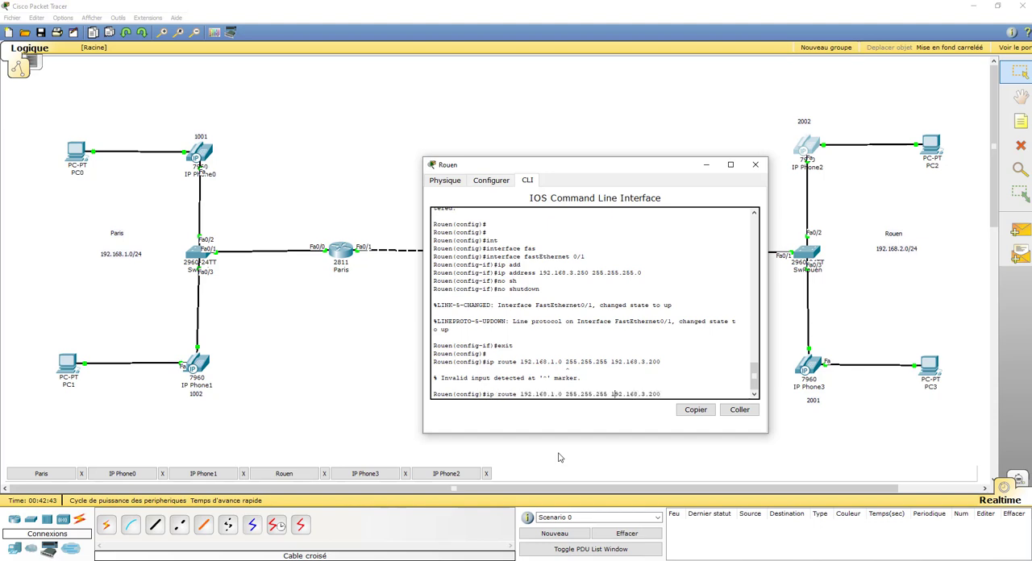
text(.0)
key(Return)
key(Return)
key(Return)
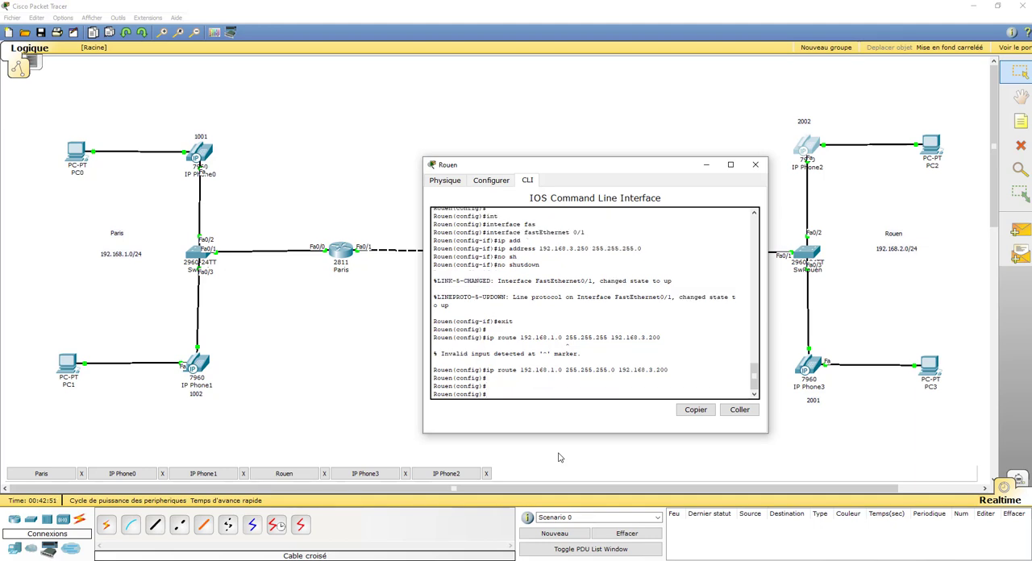
Create VoIP dial peer 2000 on the Rouen router with dial-peer voice 2000 voip
text(dial)
key(Tab)
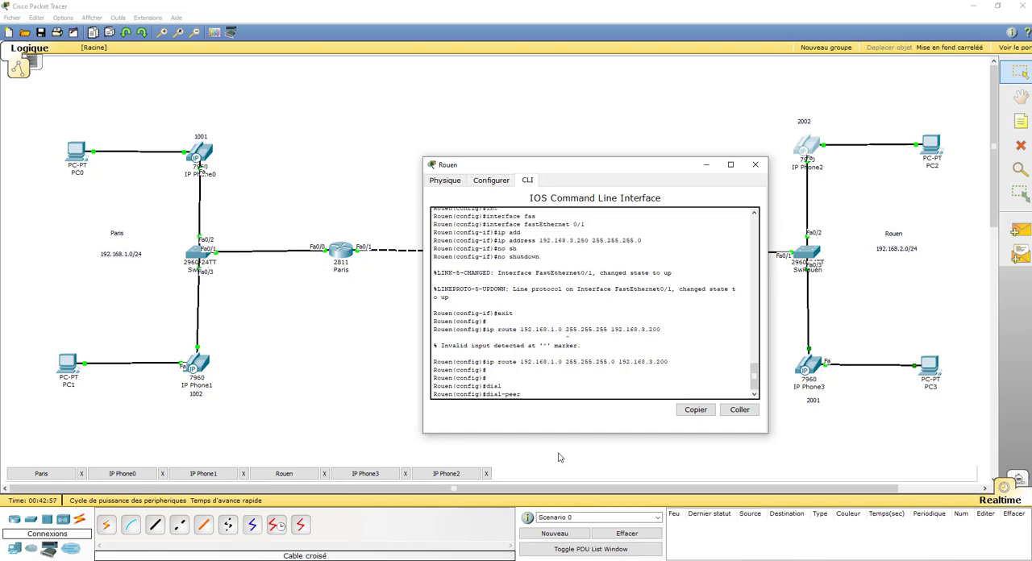
text(voice2000 voip)
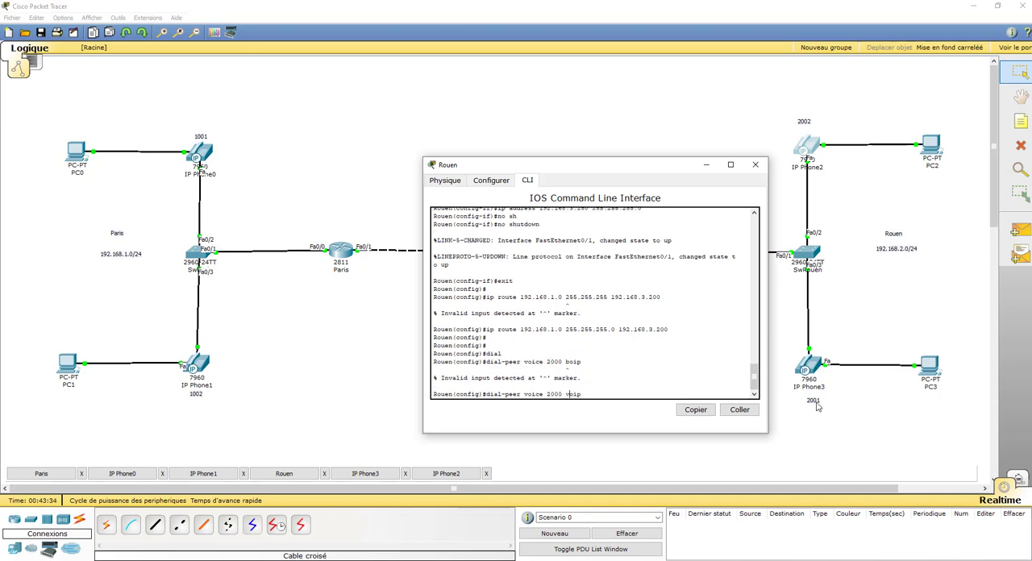
key(Return)
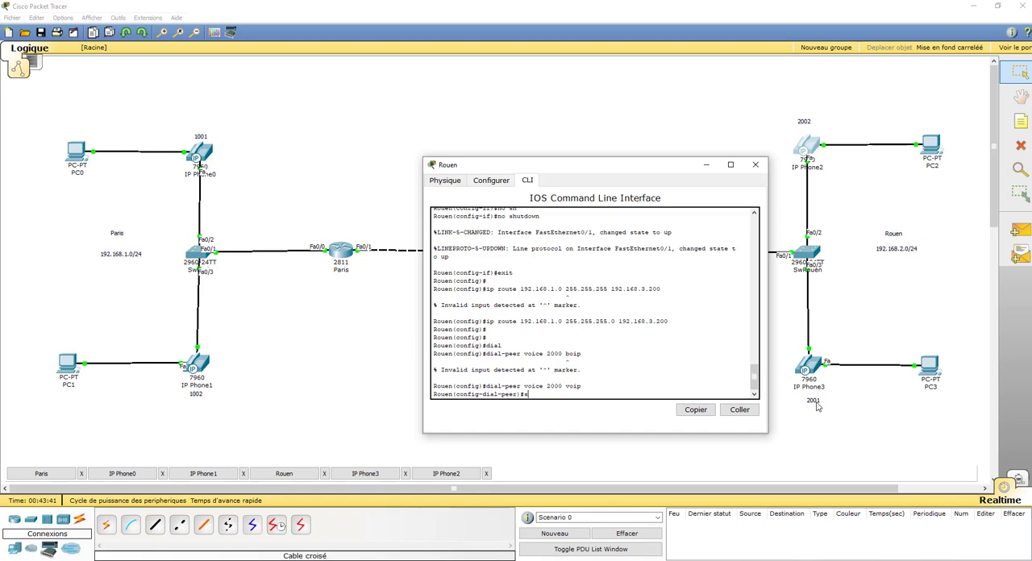
Set the dial peer's session target to ipv4:192.168.3.200, the Paris router's address on the inter-site link
text(sess)
key(Tab)
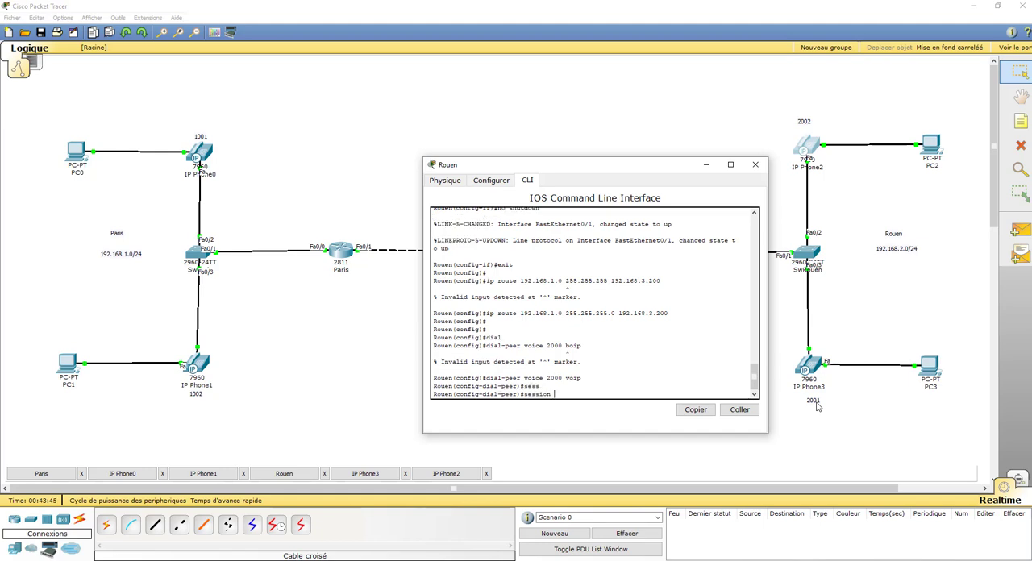
text(ta)
key(Tab)
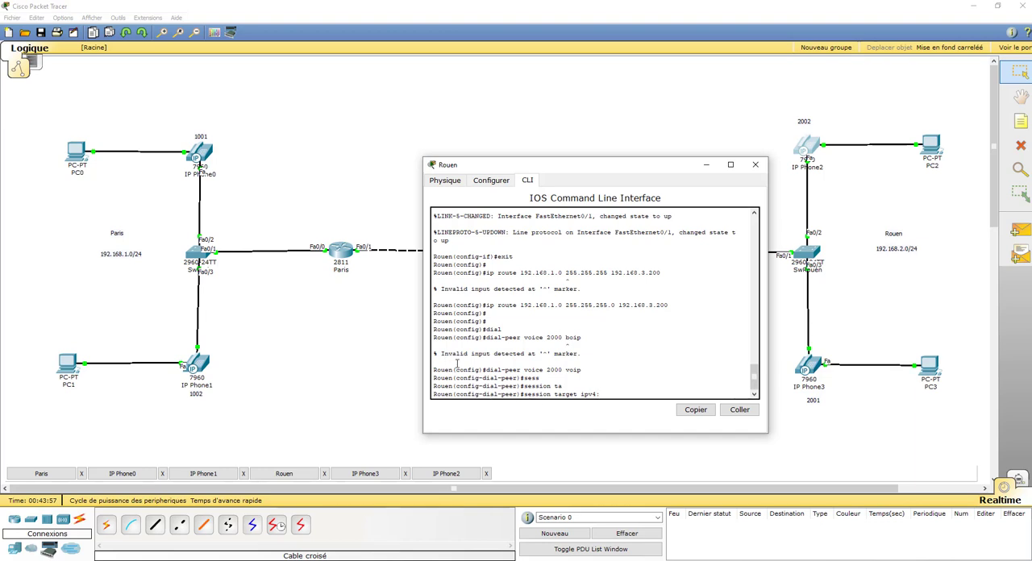
drag(601, 171, 592, 312)
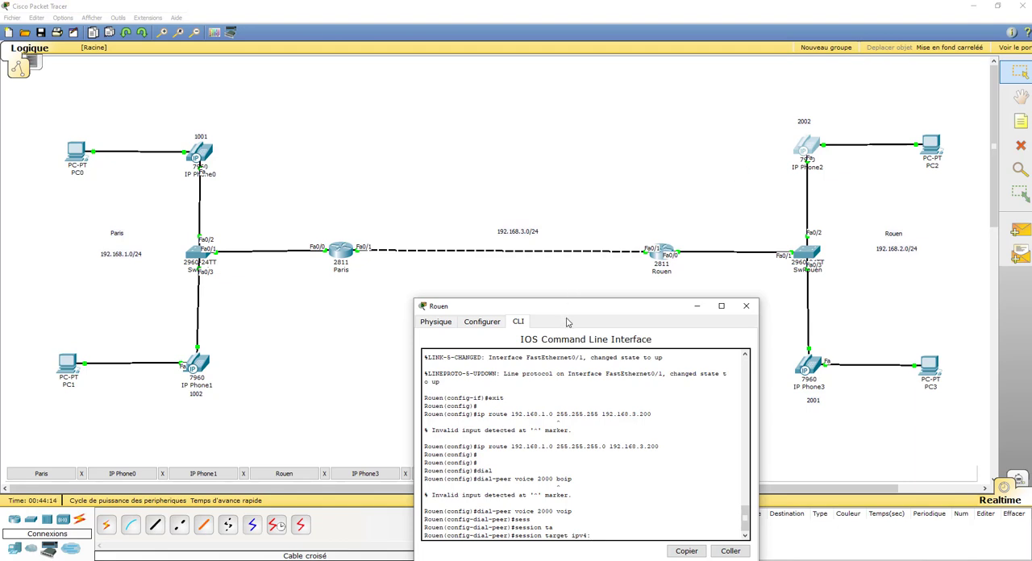
drag(575, 306, 555, 137)
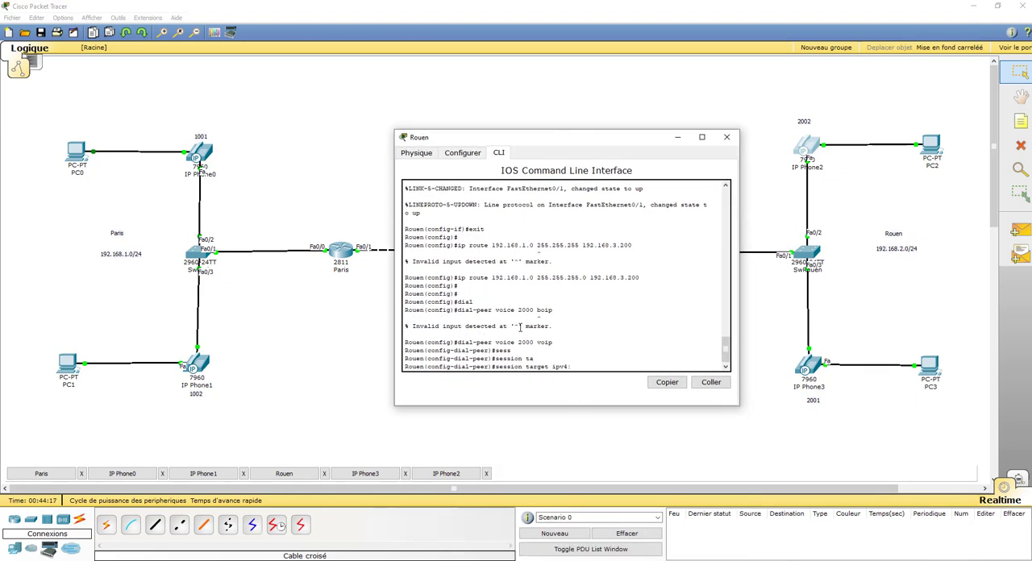
text(192.168.3.200)
key(Return)
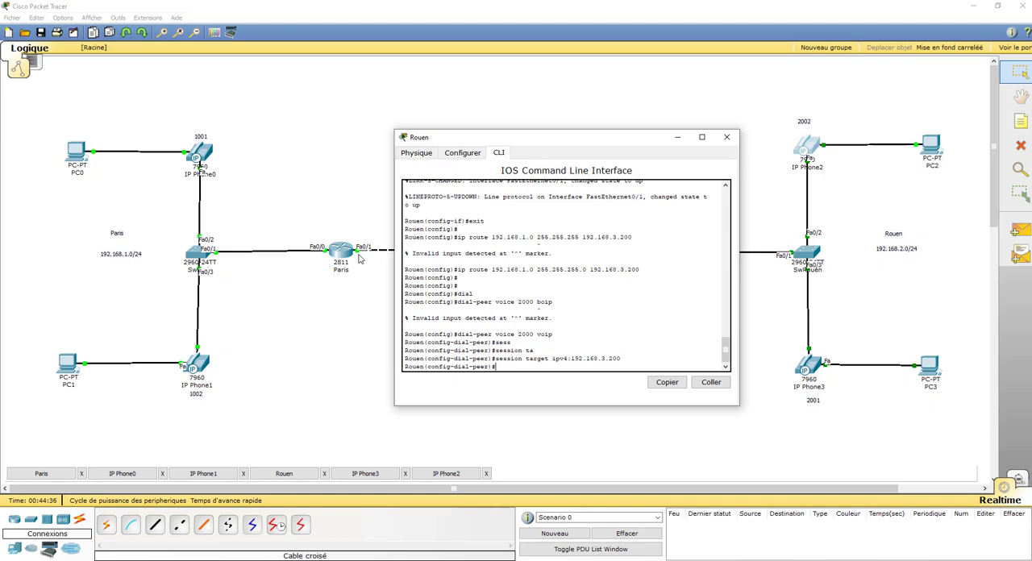
Set the dial peer's destination pattern to 1... and end configuration mode on the Rouen router
text(des)
key(Tab)
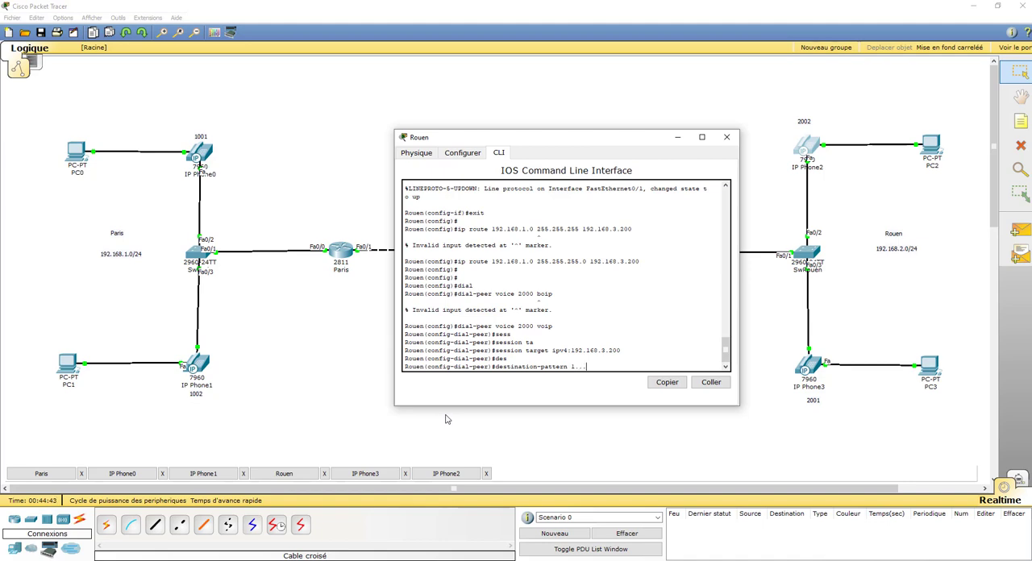
key(Return)
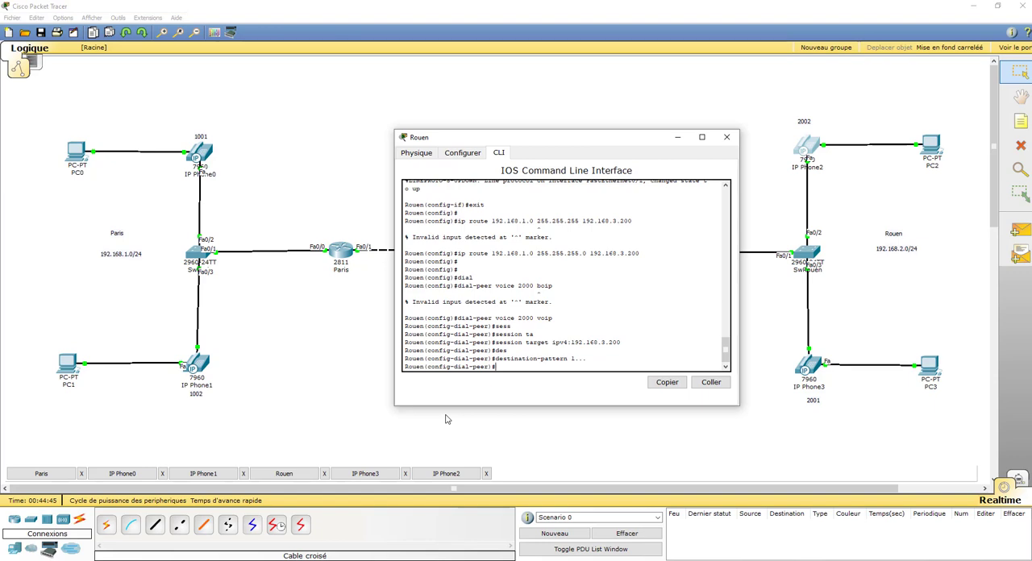
text(end)
key(Return)
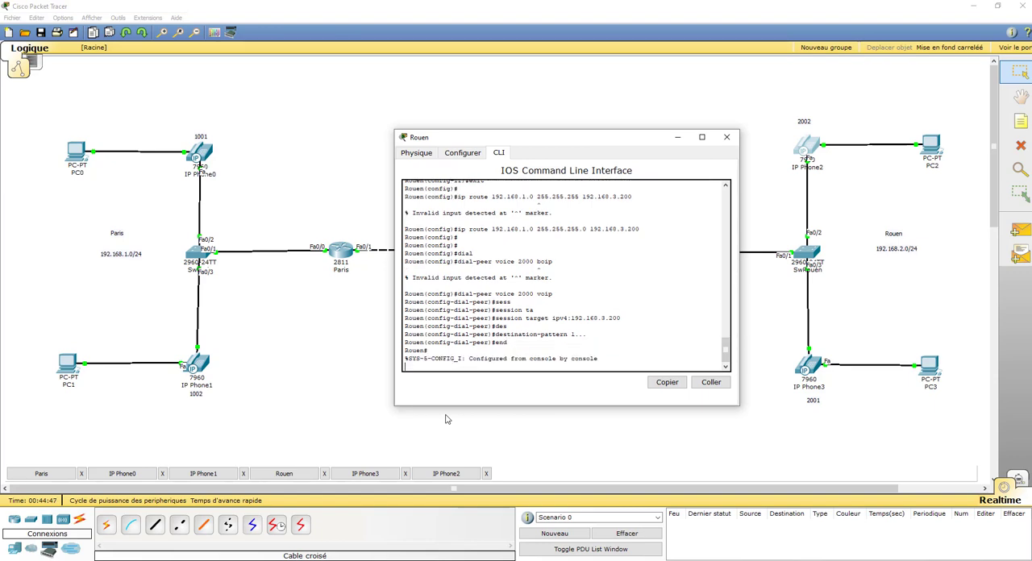
key(Return)
key(Return)
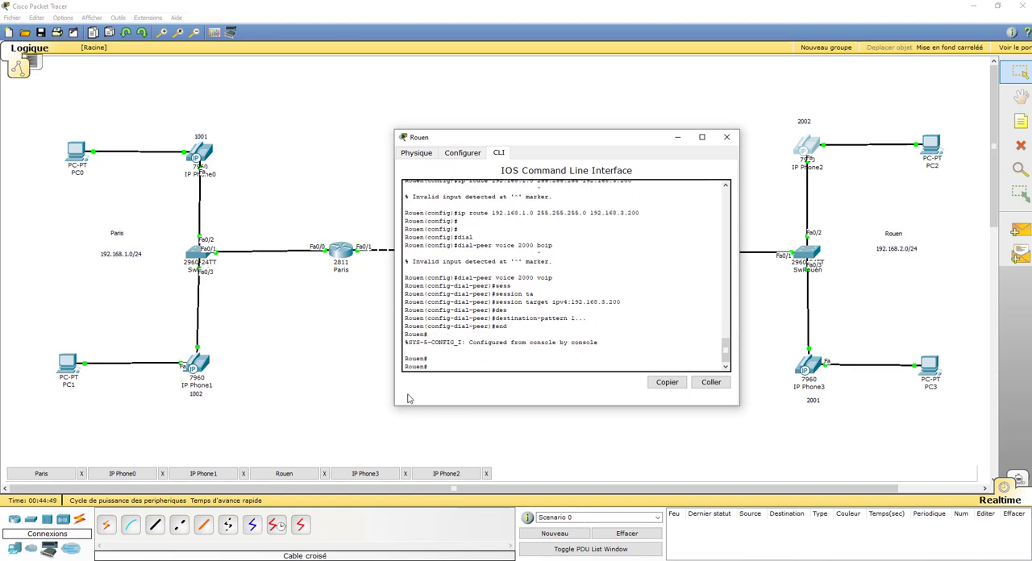
Show IP Phone0 from Paris and IP Phone3 from Rouen side by side
click(124, 474)
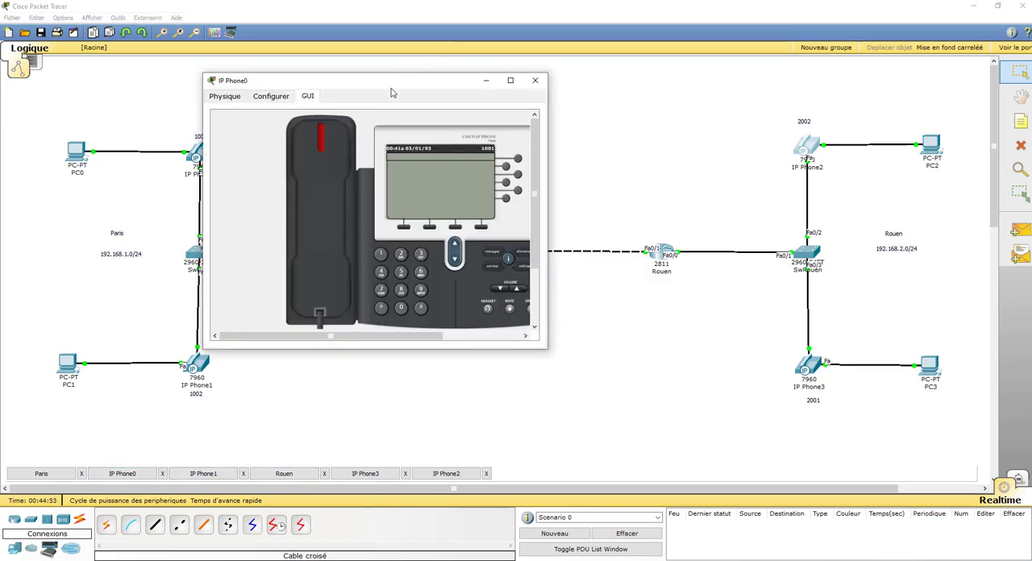
drag(396, 86, 249, 67)
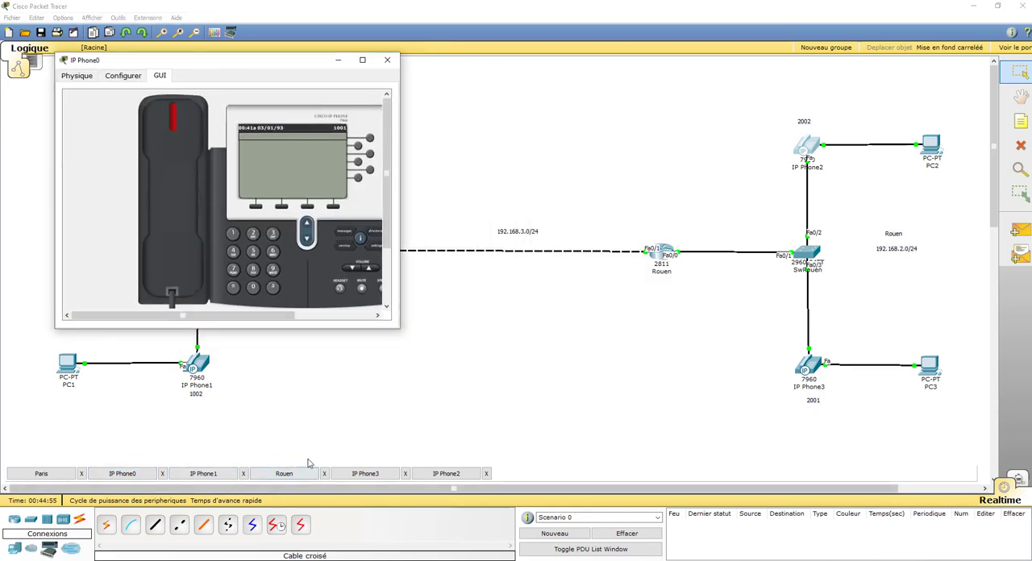
click(365, 474)
drag(258, 59, 789, 64)
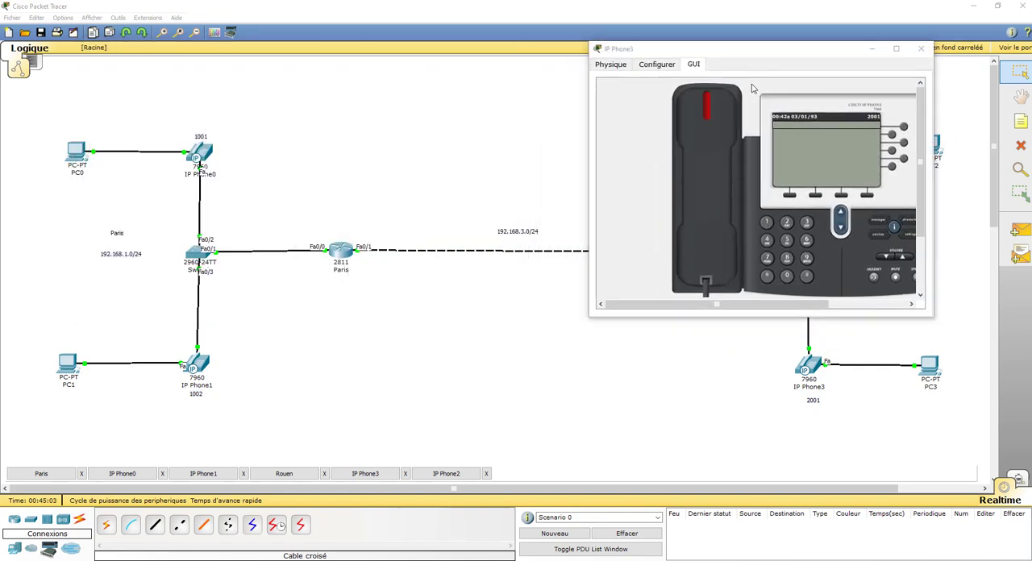
key(alt+Tab)
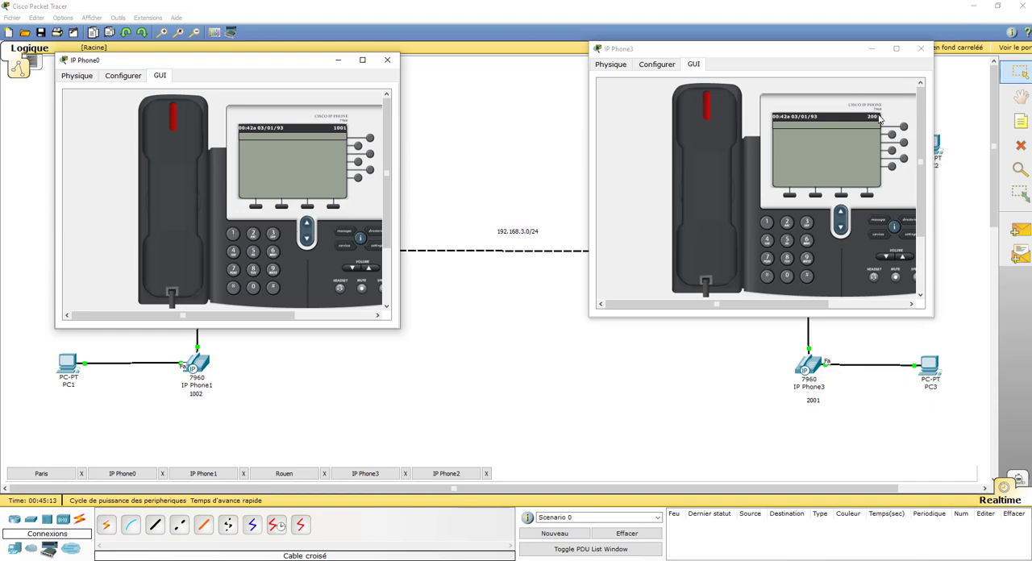
Test an inter-site call by dialling 2001 from IP Phone0, answering on IP Phone3 and hanging up both handsets
click(253, 234)
click(253, 288)
click(253, 289)
click(233, 234)
click(161, 199)
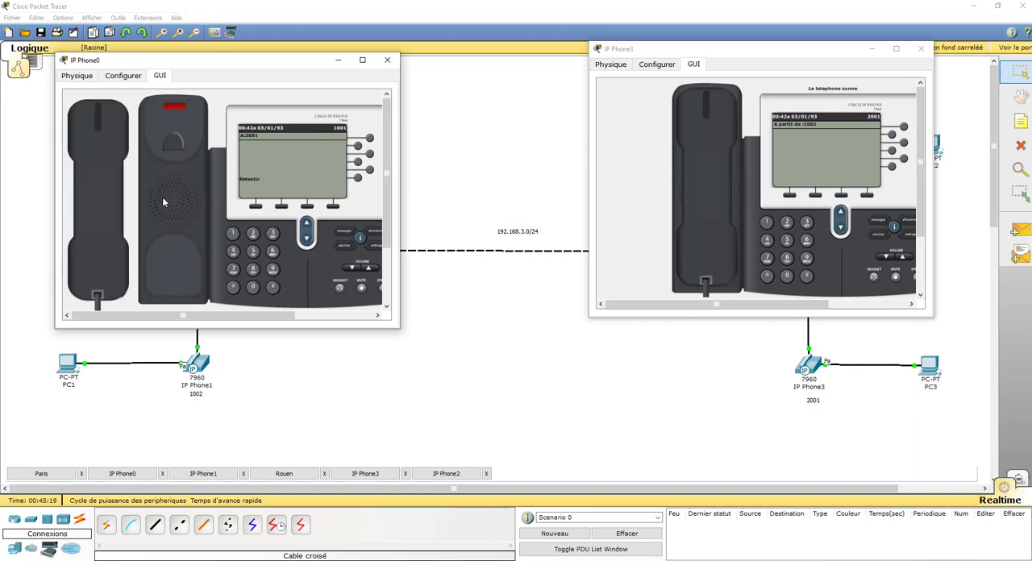
click(715, 195)
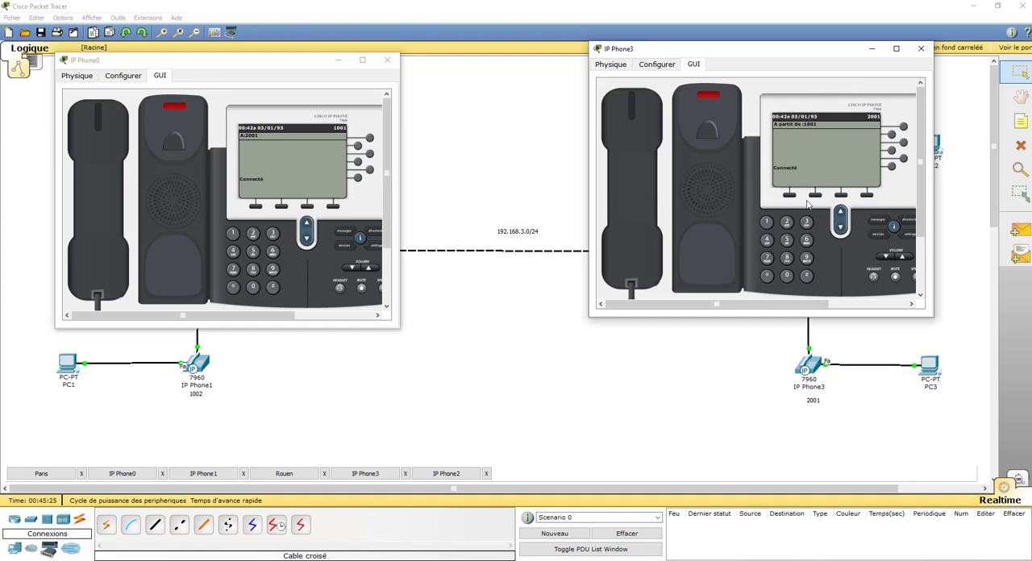
click(121, 208)
click(649, 210)
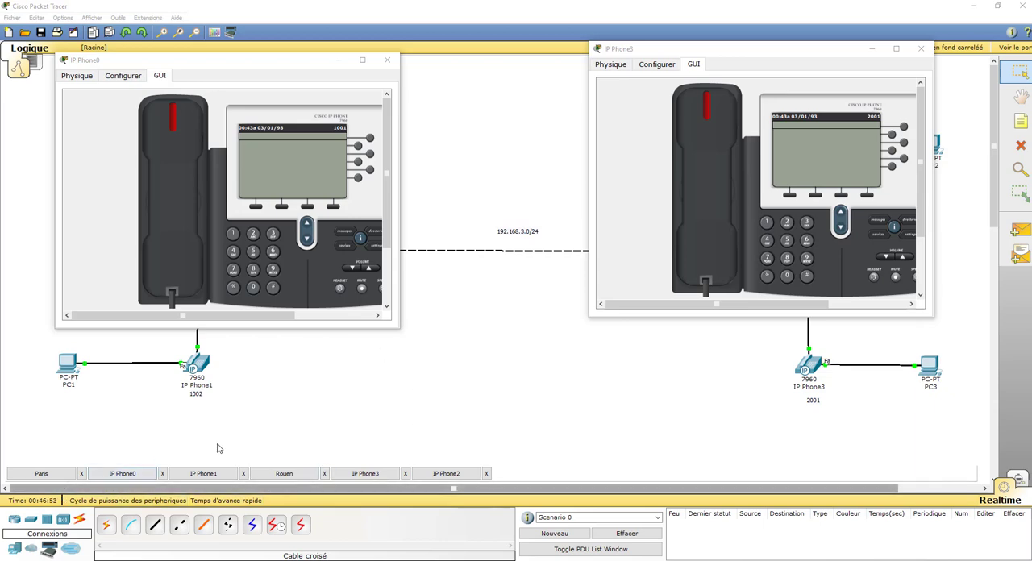
Enter privileged mode on the Paris router and save its running configuration to NVRAM
click(41, 473)
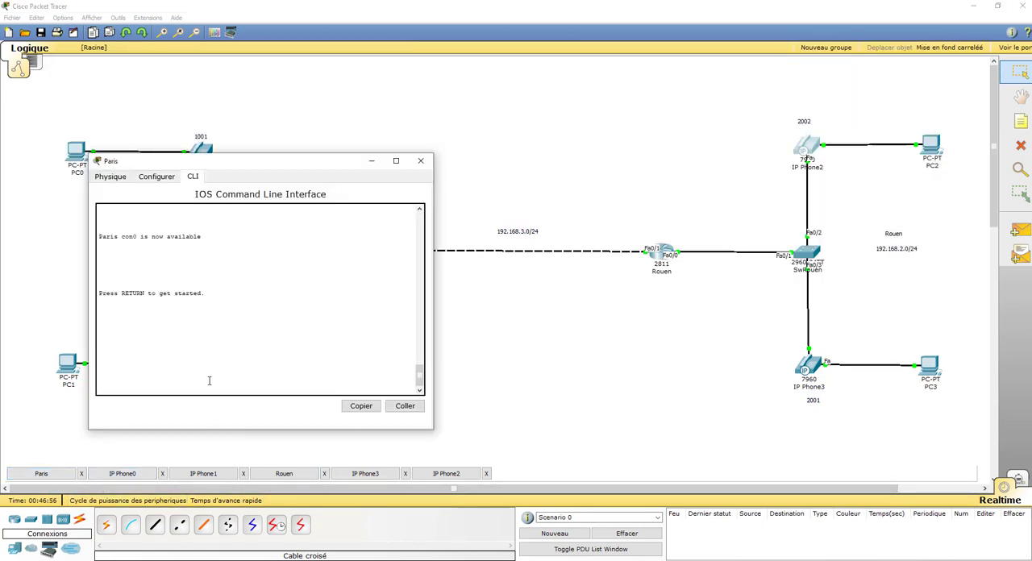
key(Return)
key(Return)
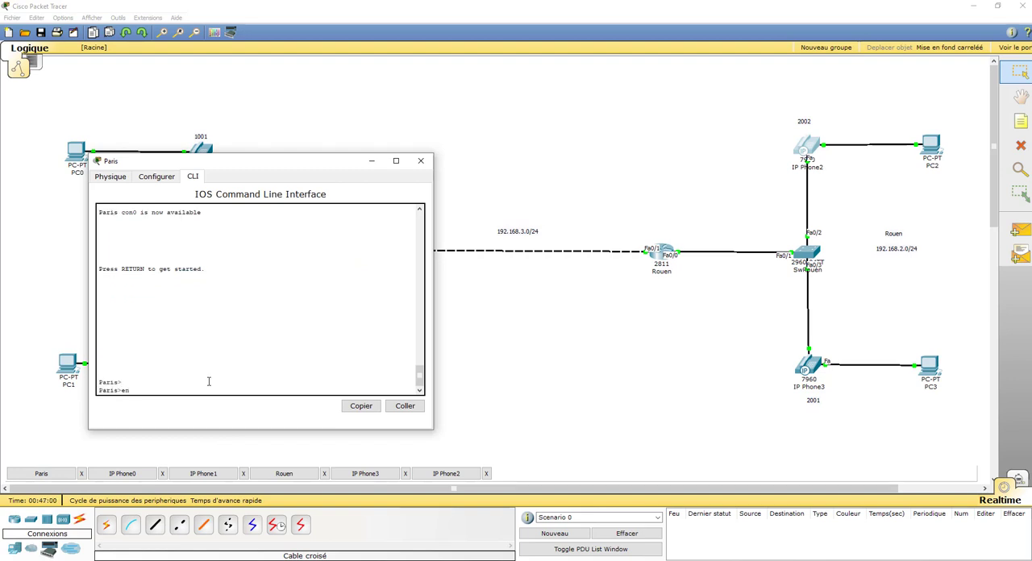
key(Return)
click(168, 179)
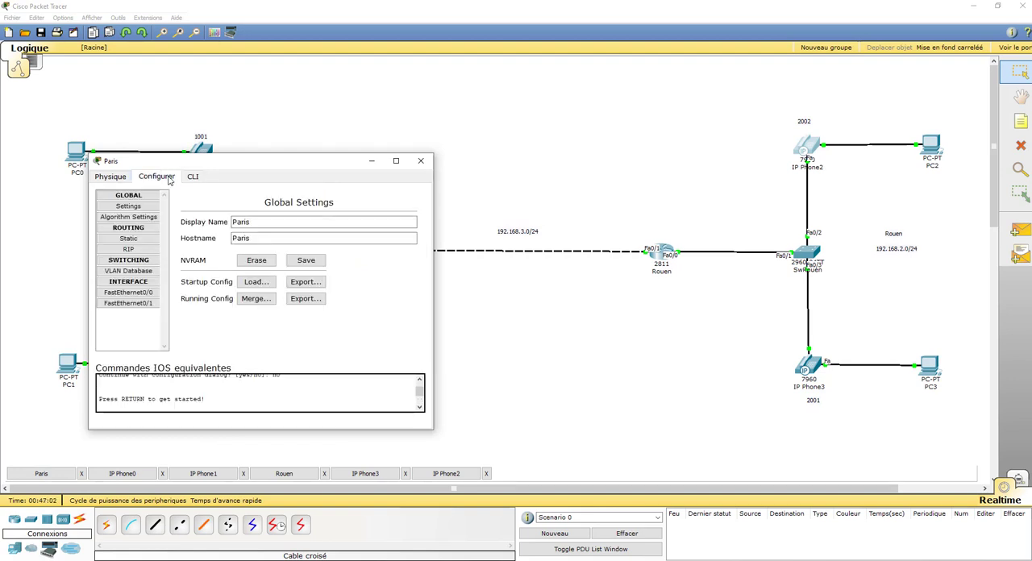
click(306, 261)
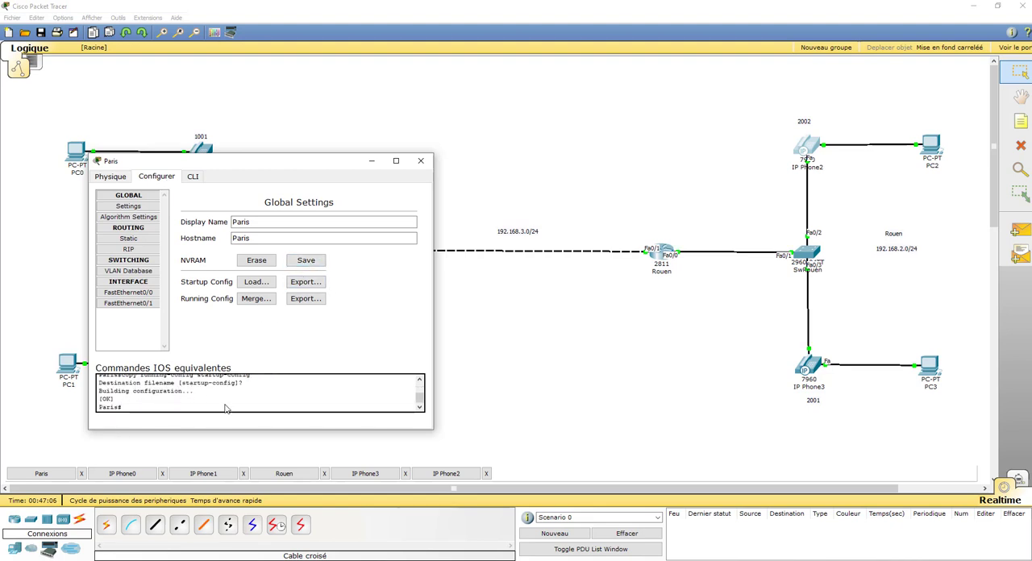
scroll(416, 383, up, 1)
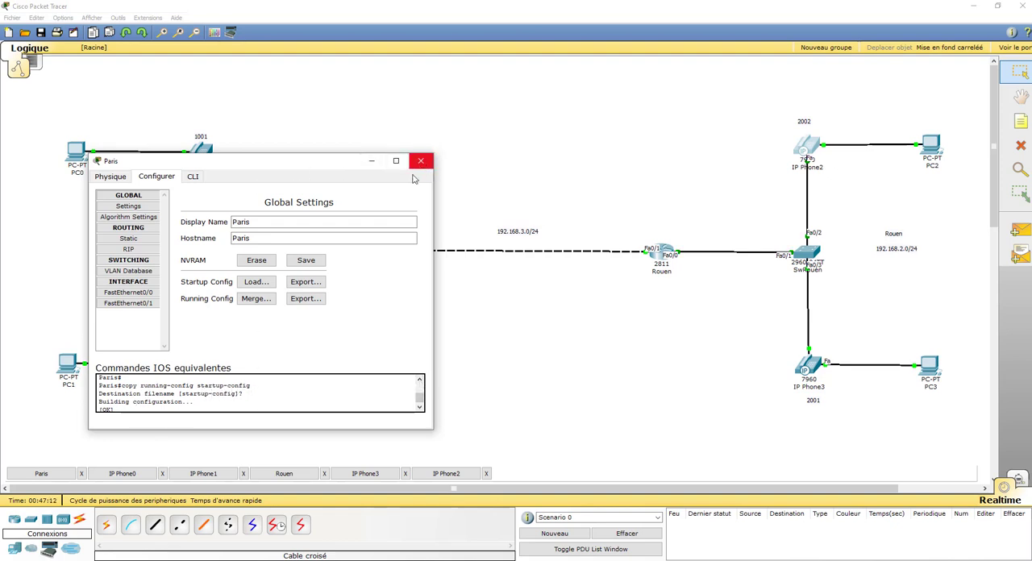
Save the Rouen router's running configuration to NVRAM
click(286, 476)
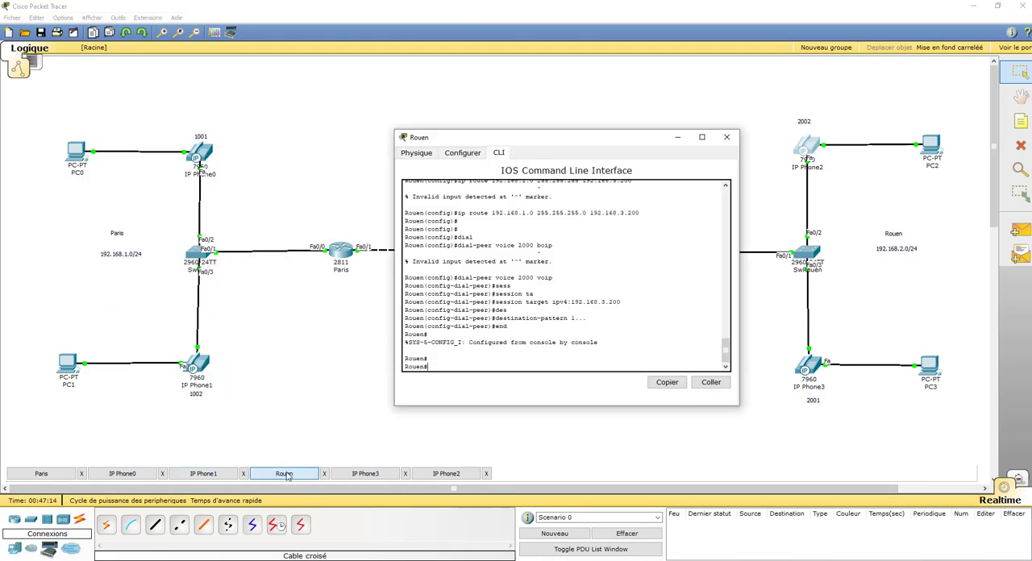
click(472, 155)
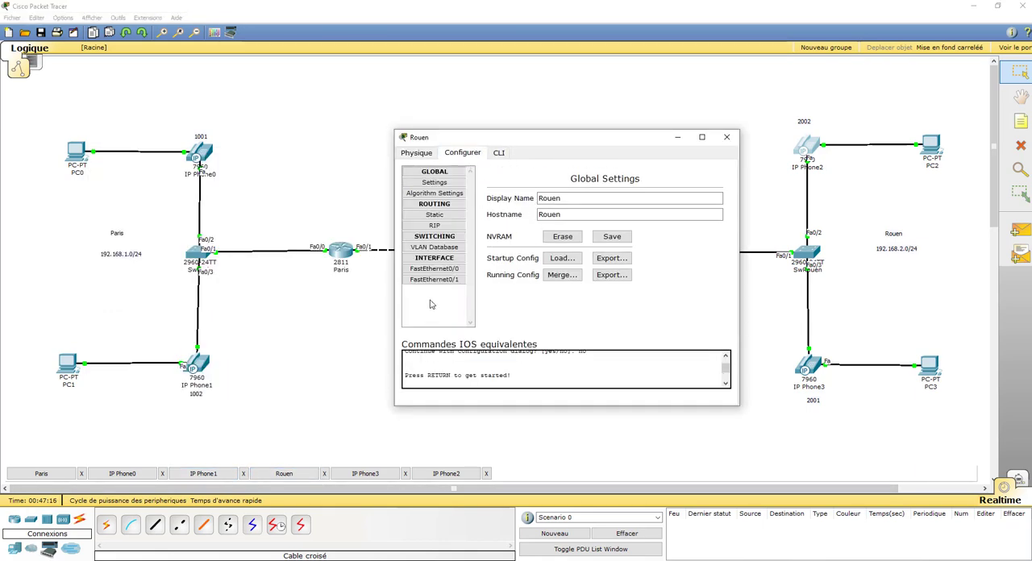
click(614, 237)
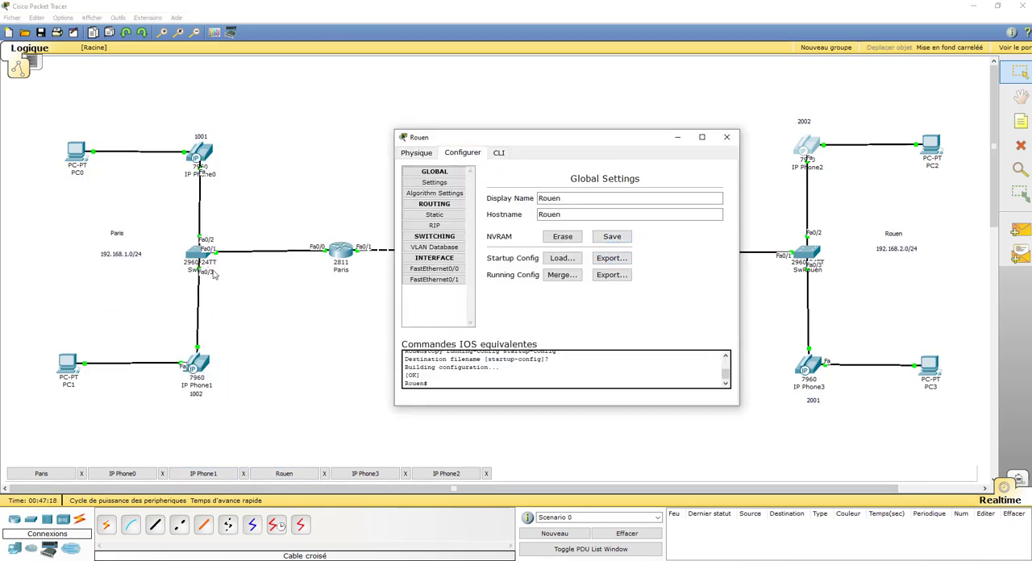
Save the running configuration of the Paris site's switch, SwParis, to NVRAM
click(200, 258)
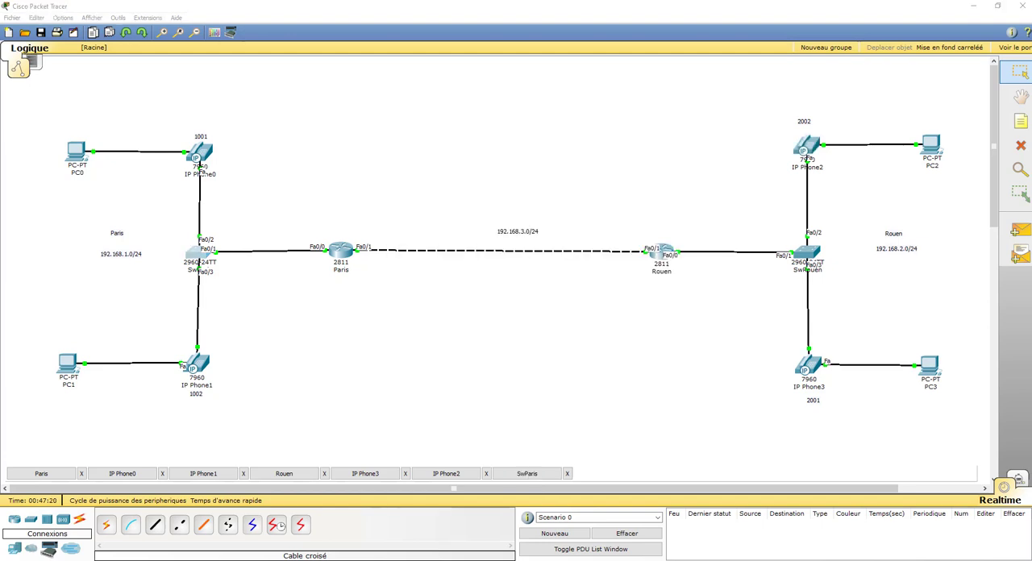
drag(1031, 71, 379, 149)
click(274, 165)
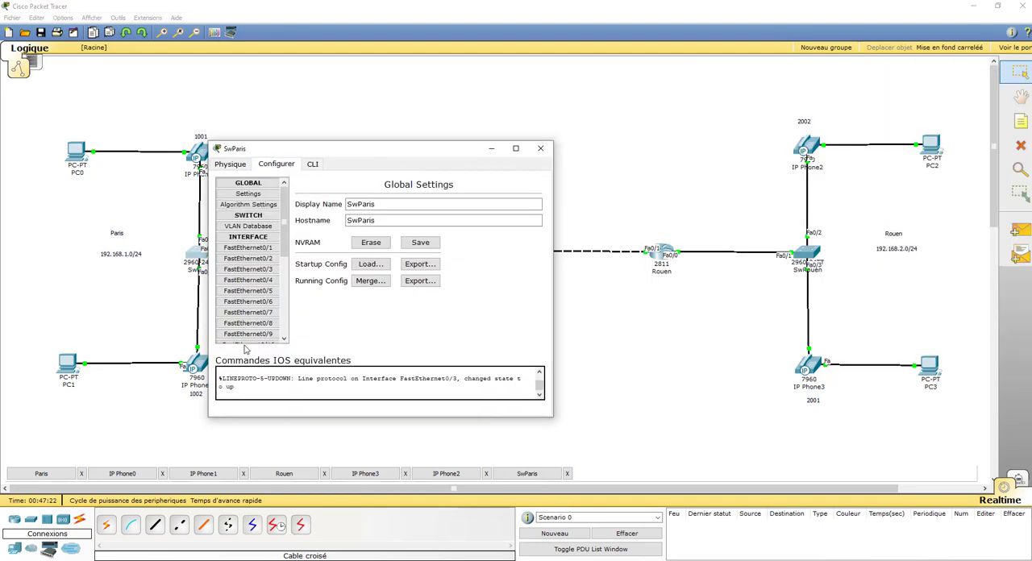
click(420, 243)
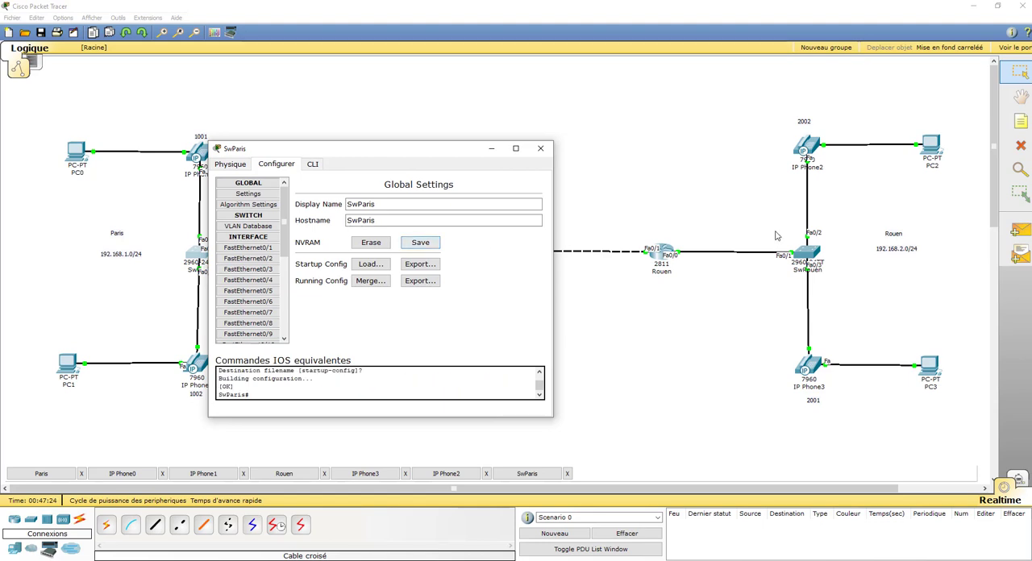
Save the running configuration of the Rouen site's switch, SwRouen, to NVRAM
click(809, 255)
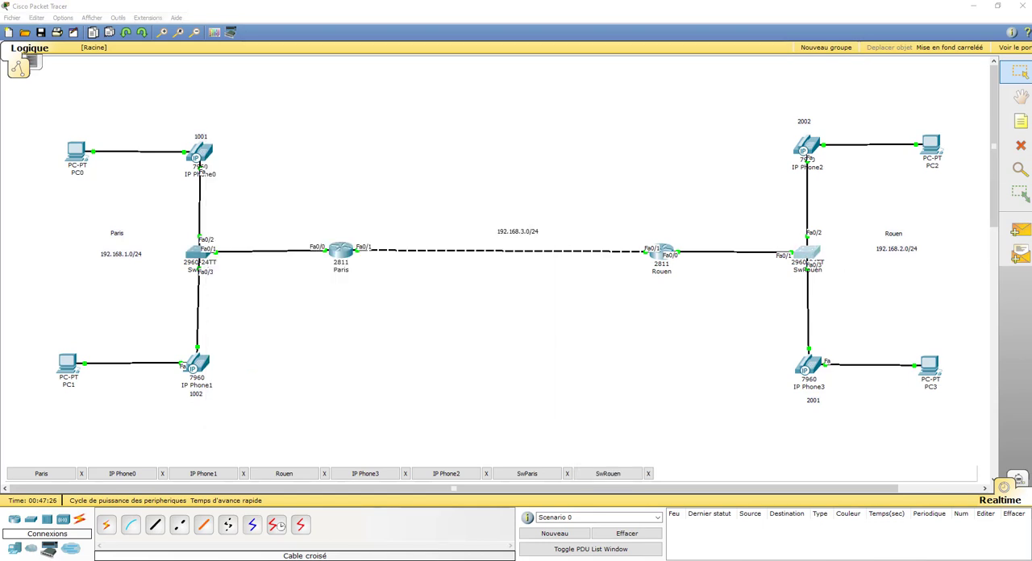
drag(944, 121, 407, 174)
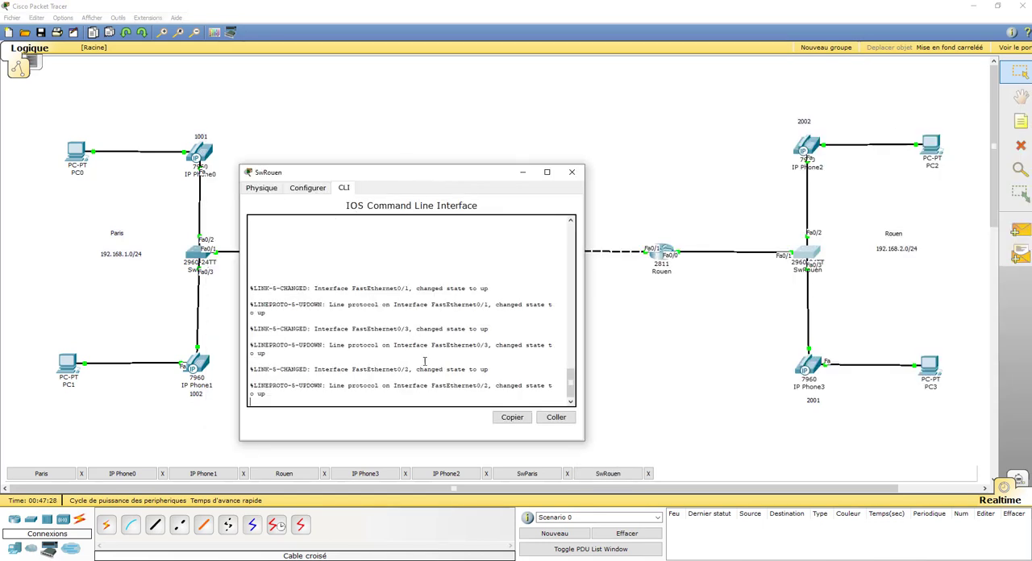
click(306, 190)
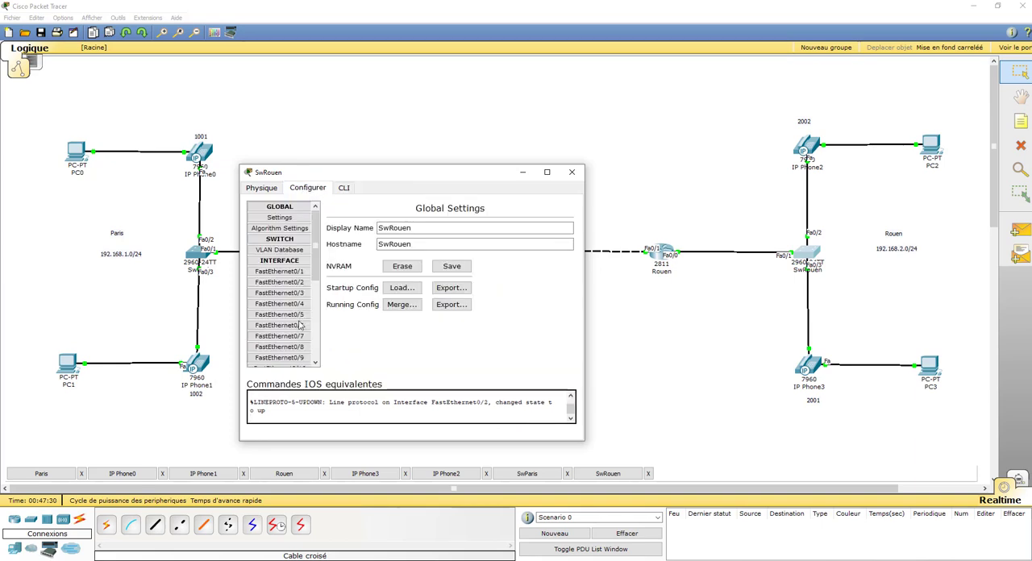
click(451, 266)
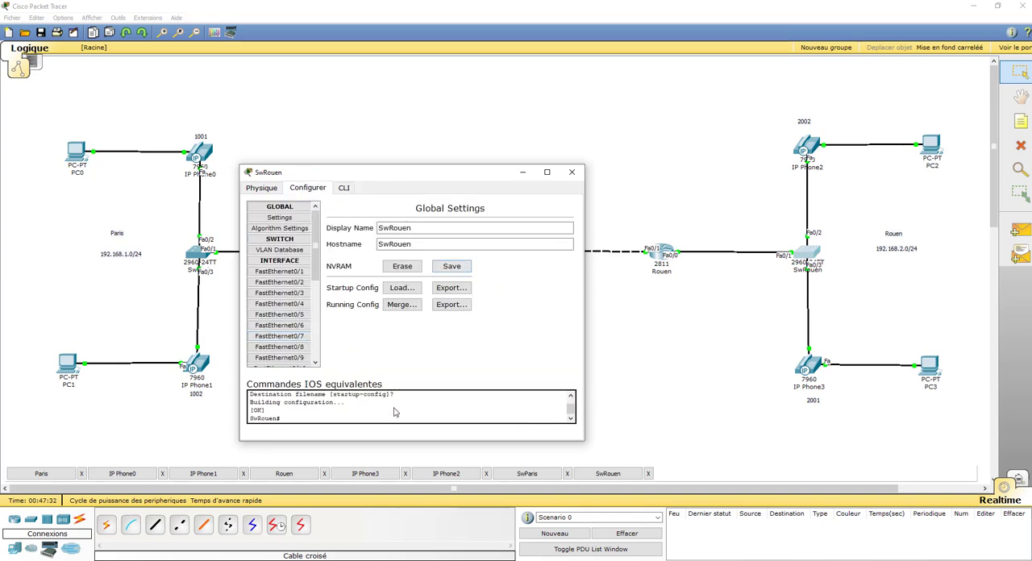